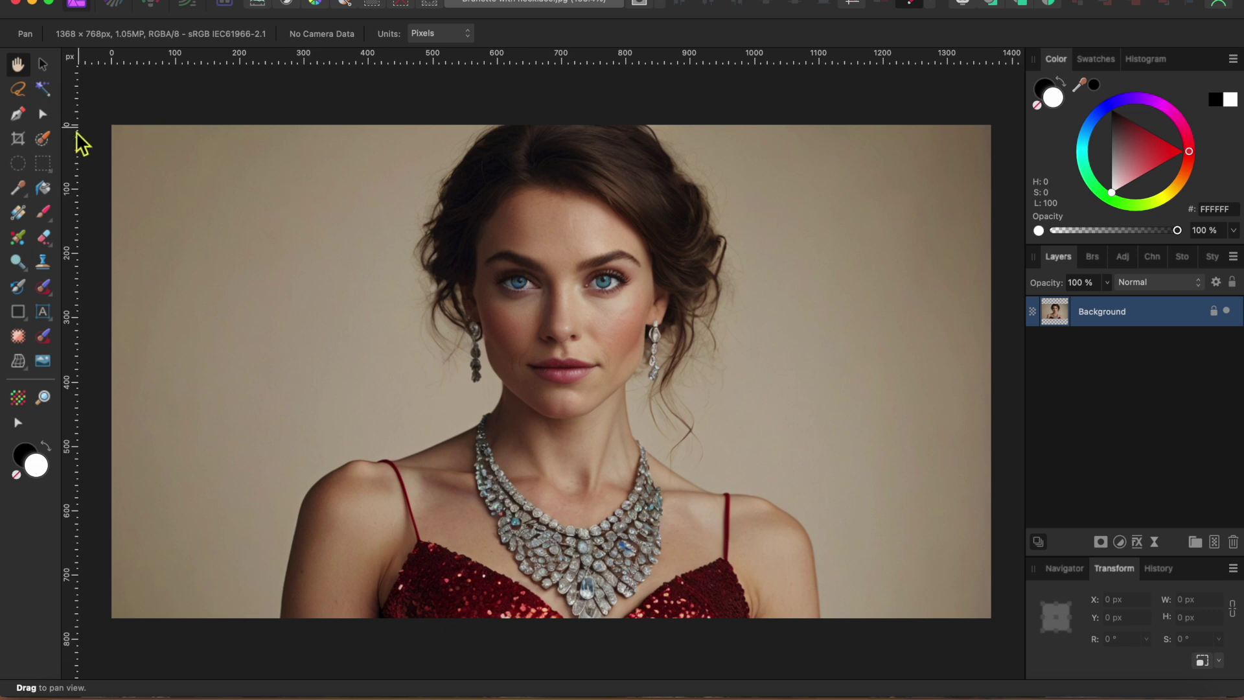
Paint the woman's shoulder and upper arm into the selection with an ~86 px Selection Brush.
left_click(43, 139)
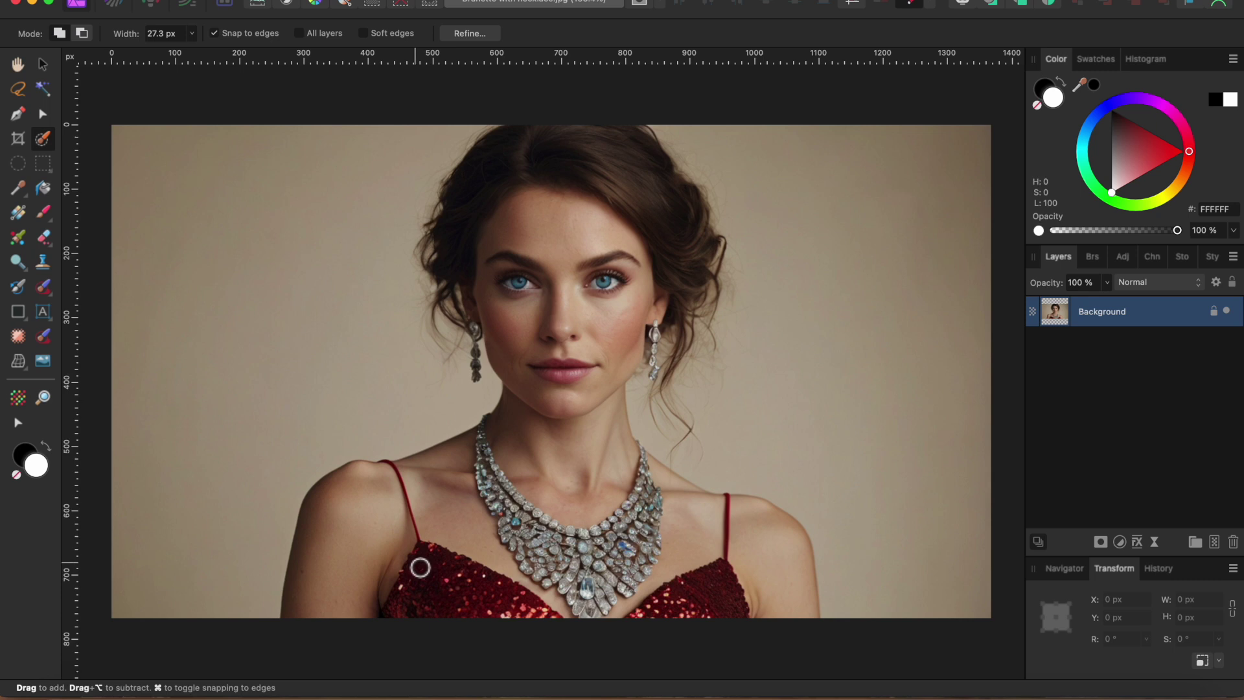
key("bracketright")
key("bracketright")
key("bracketright")
key("bracketright")
key("bracketright")
key("bracketright")
key("bracketright")
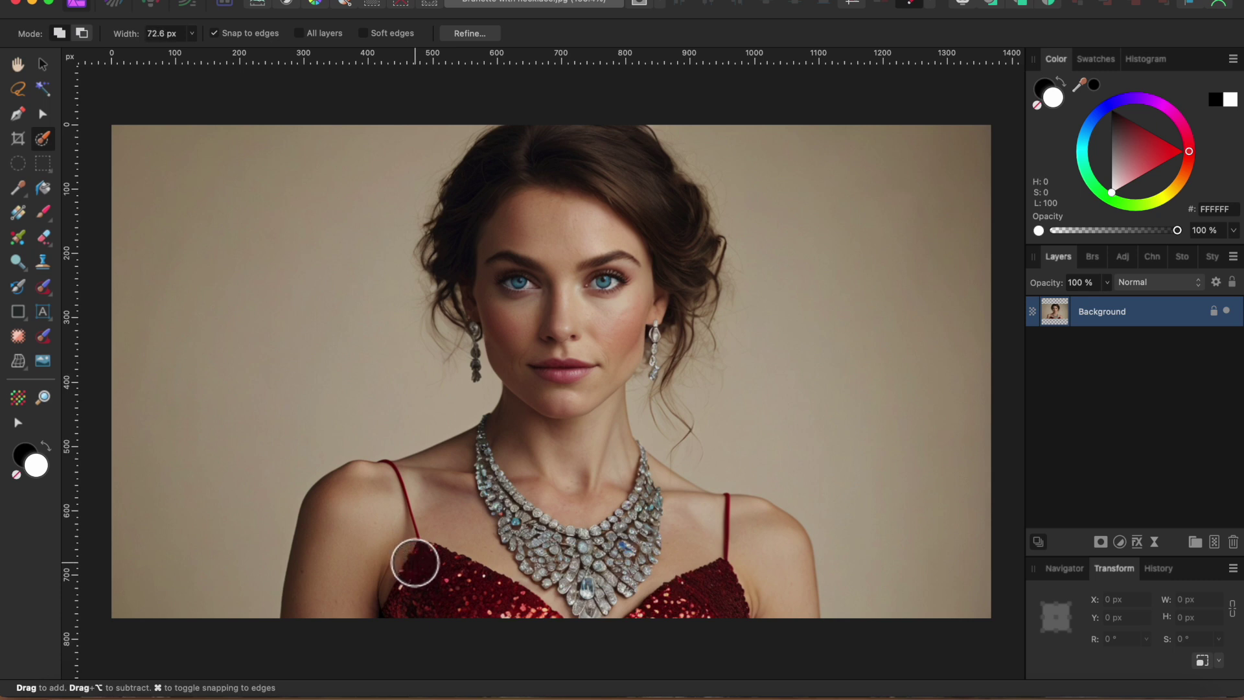
key("bracketleft")
key("bracketleft")
key("bracketleft")
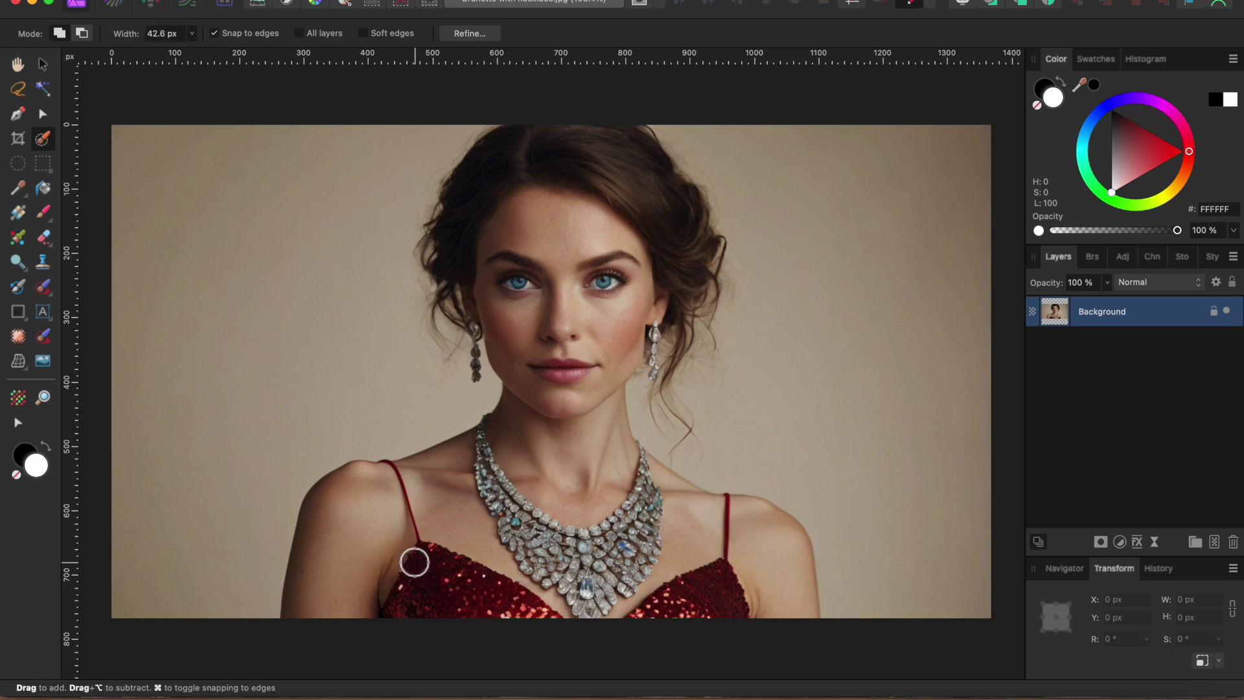
key("bracketright")
key("bracketright")
key("bracketright")
key("bracketright")
key("bracketright")
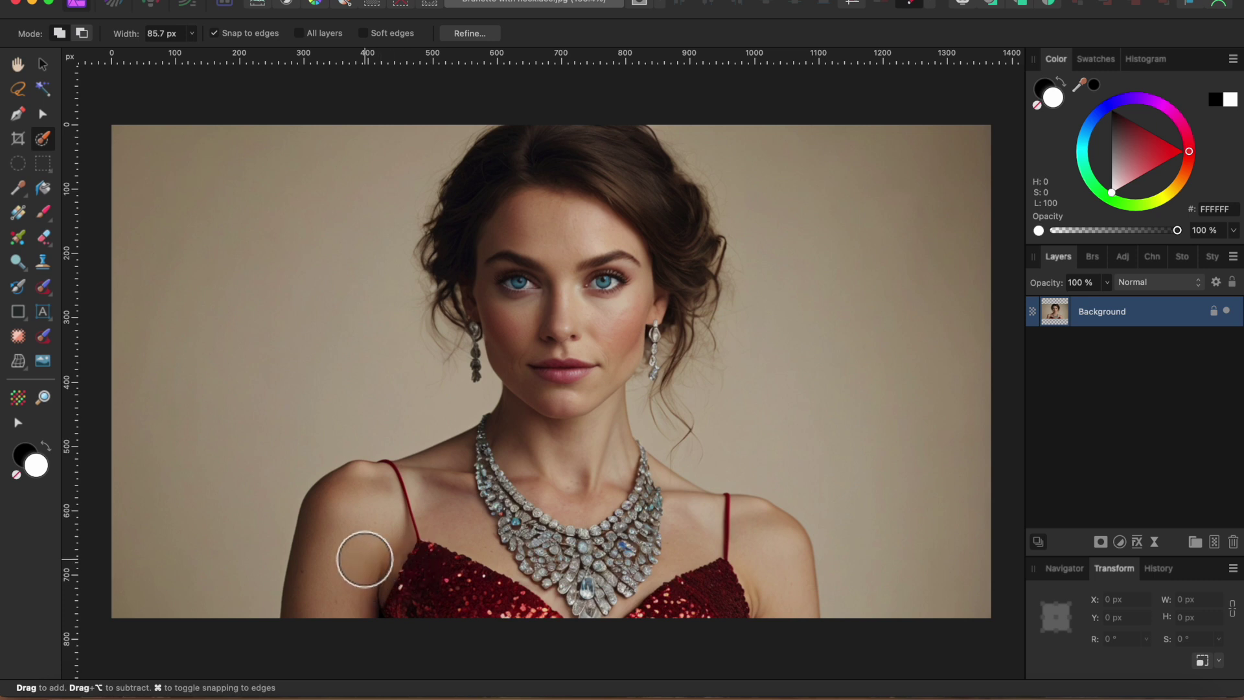
mouse_move(362, 562)
left_mouse_down()
mouse_move(349, 573)
mouse_move(367, 547)
mouse_move(472, 541)
mouse_move(635, 576)
mouse_move(687, 574)
mouse_move(572, 464)
mouse_move(531, 186)
mouse_move(625, 207)
mouse_move(672, 326)
left_mouse_up()
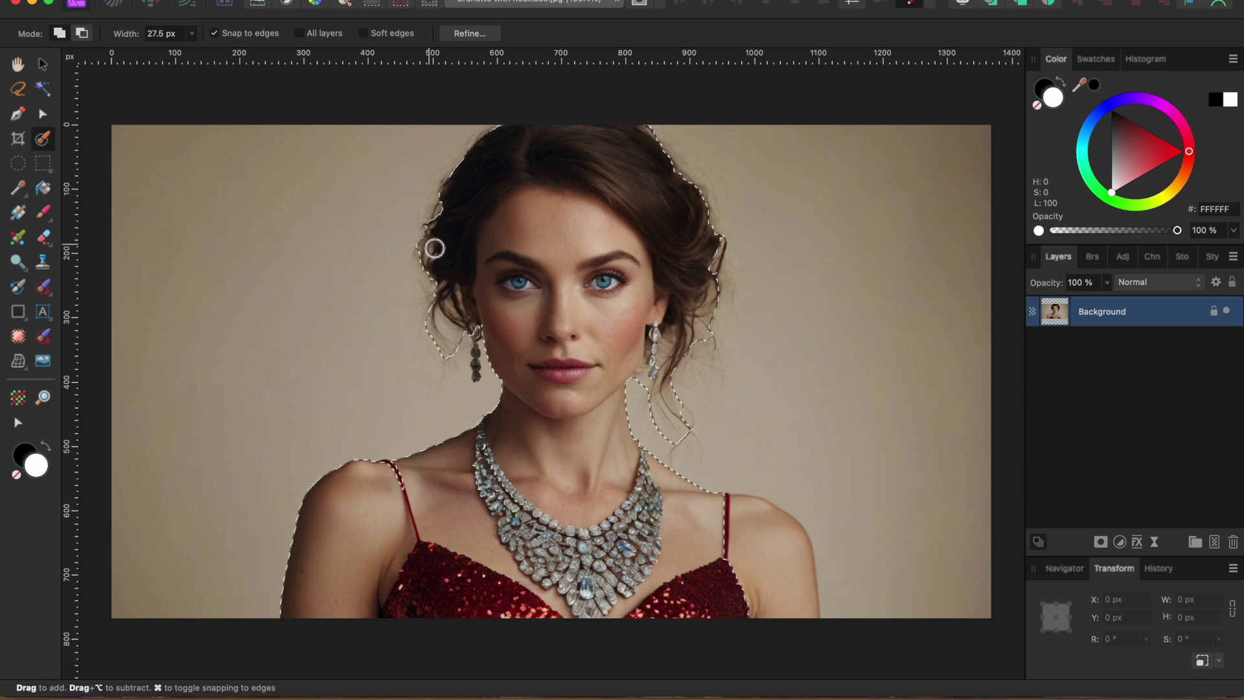
Add the dangling earring pendant with a smaller brush, then resize the brush to about 39 px.
scroll(450, 216, "right", 3)
scroll(451, 215, "up", 2)
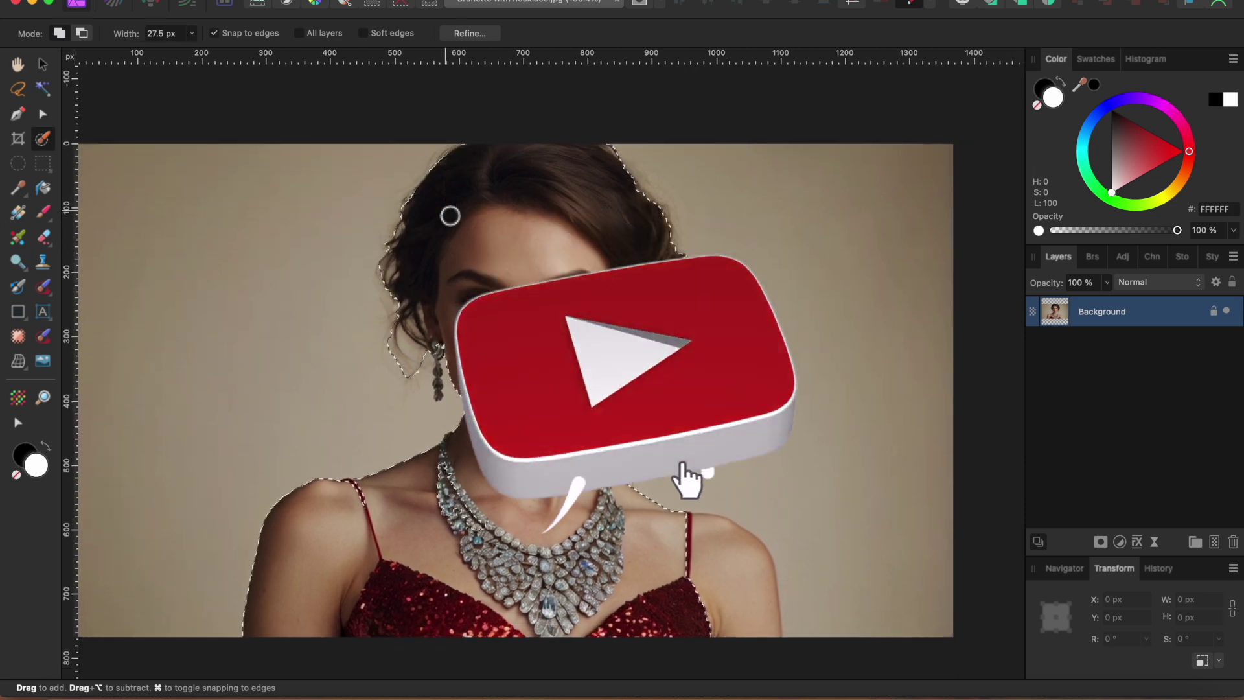
key("bracketleft")
key("bracketleft")
key("bracketleft")
scroll(443, 350, "up", 5)
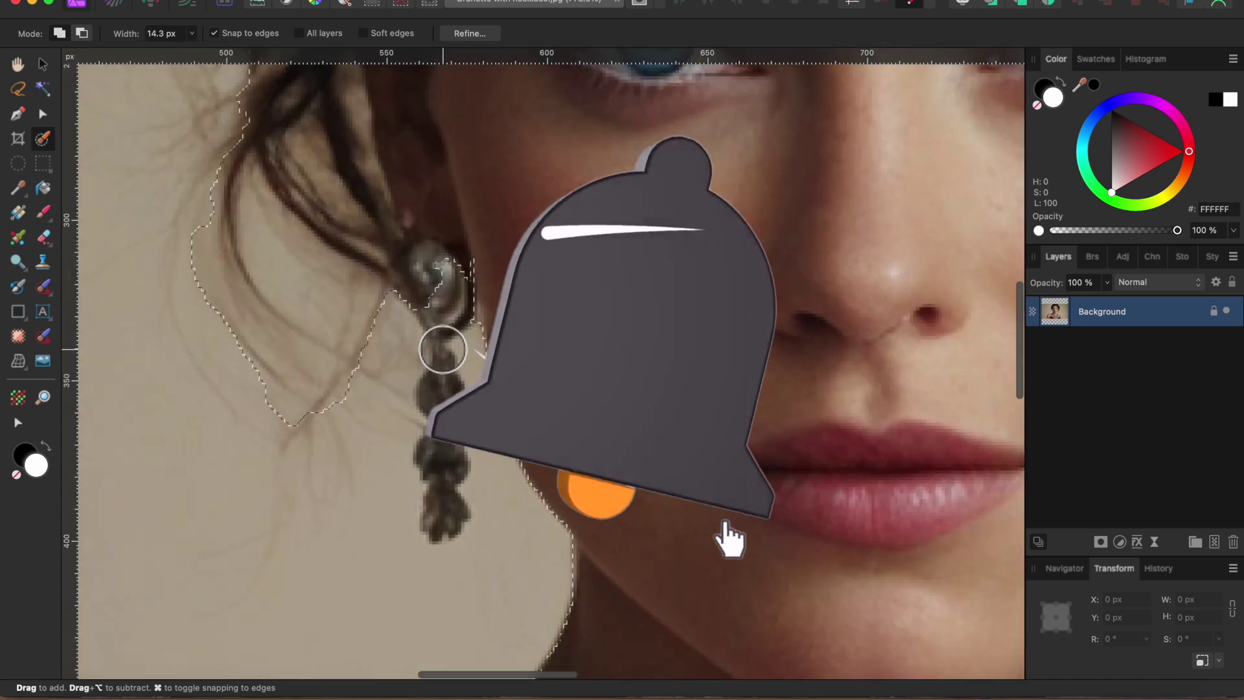
key("bracketleft")
key("bracketleft")
key("bracketleft")
left_click_drag(439, 323, 445, 407)
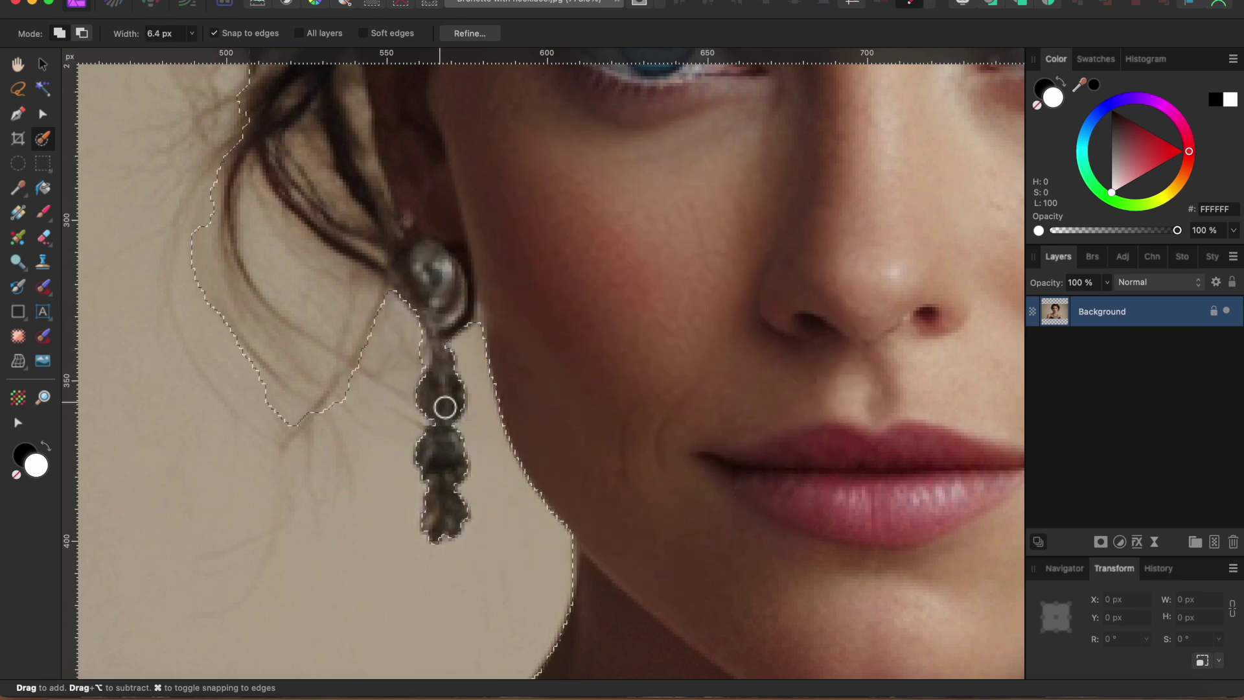
scroll(446, 407, "down", 5)
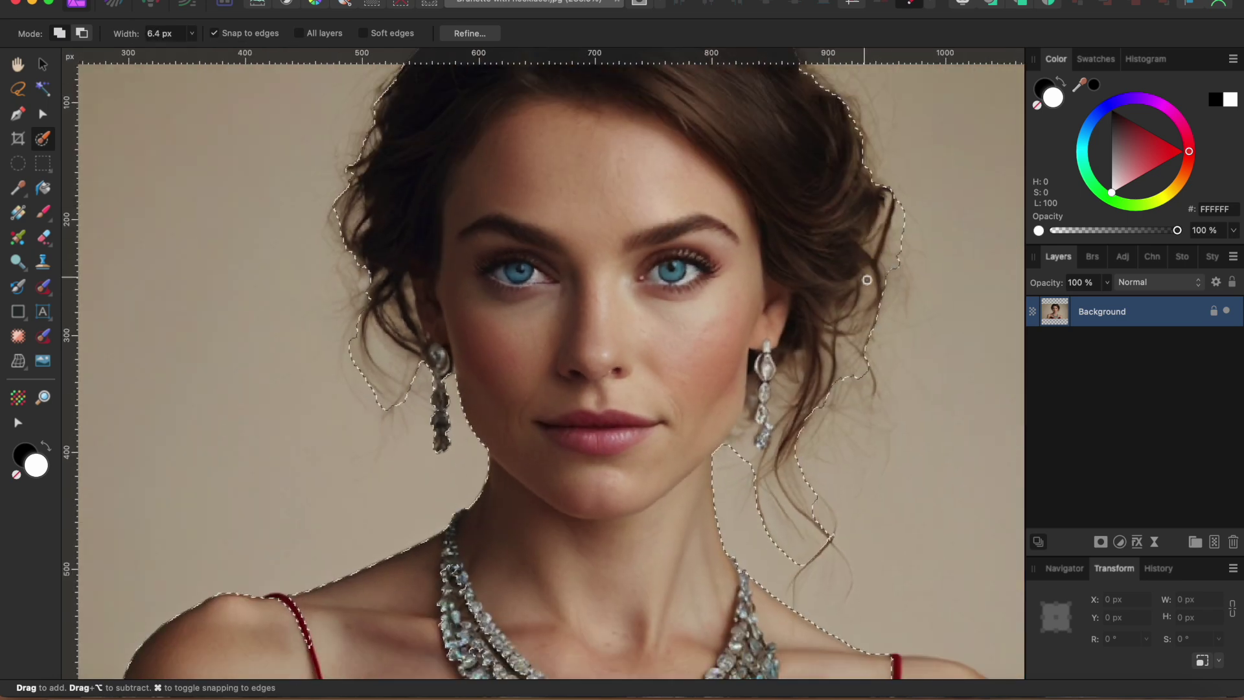
scroll(805, 519, "down", 3)
key("bracketright")
key("bracketright")
key("bracketright")
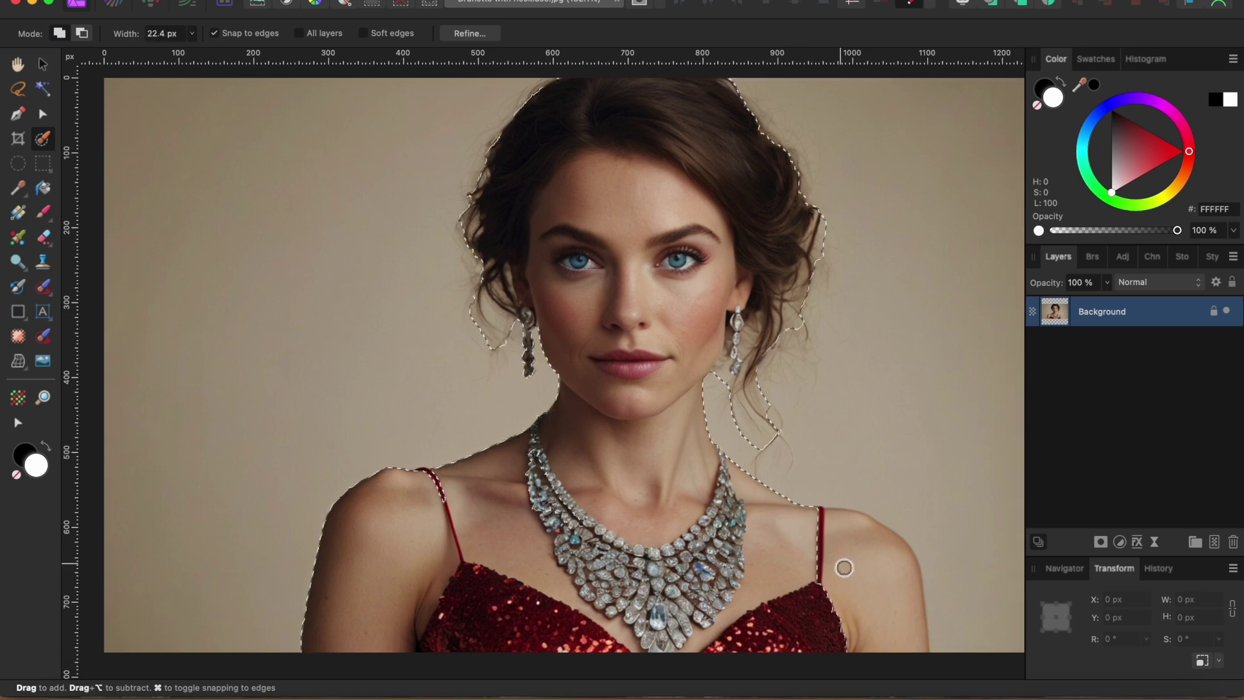
scroll(853, 570, "right", 2)
scroll(853, 570, "up", 1)
key("bracketright")
key("bracketright")
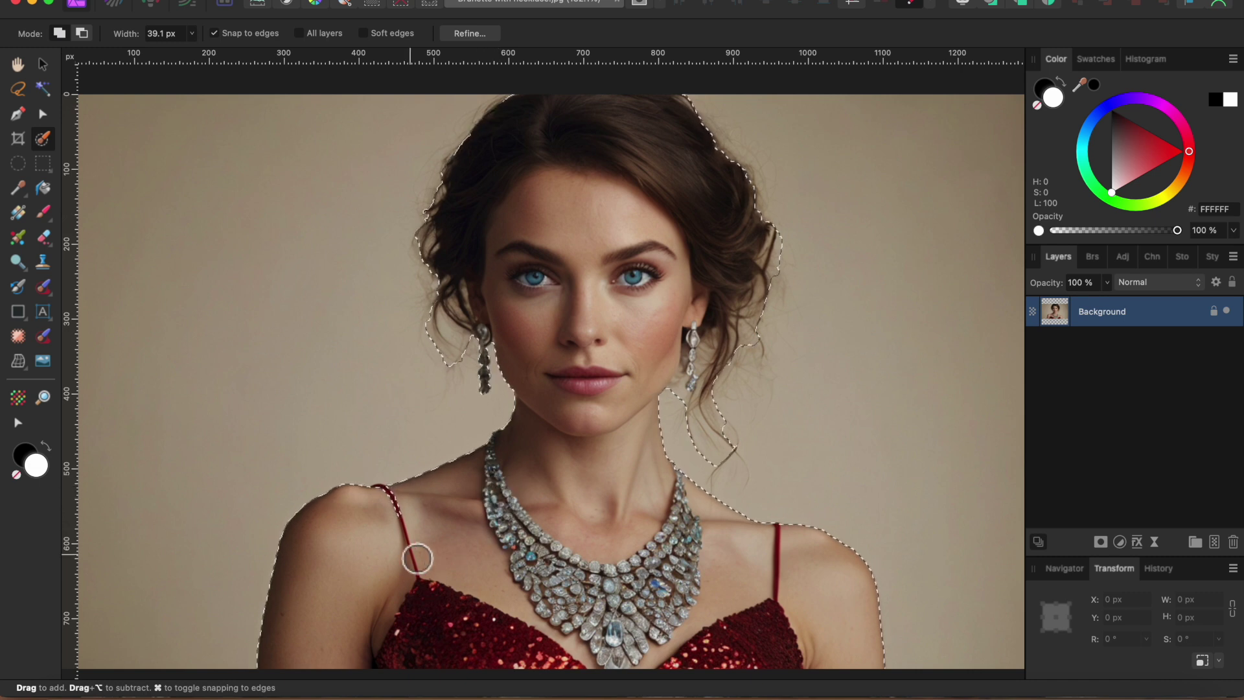
left_click(477, 36)
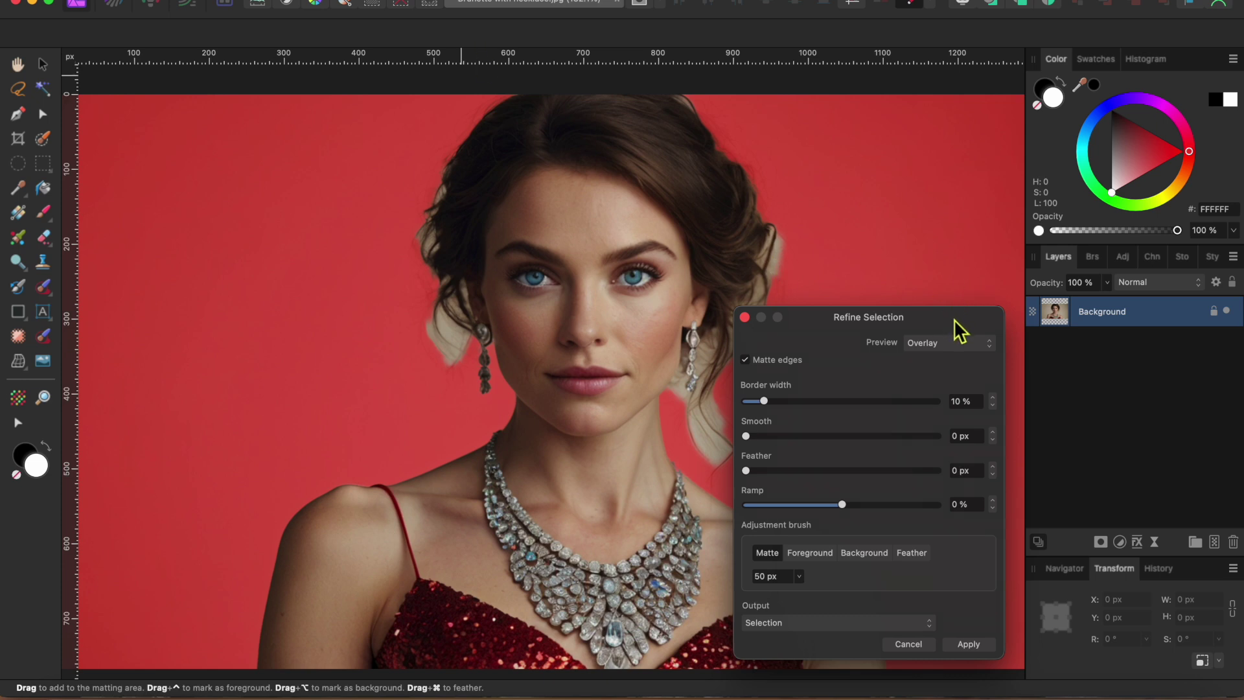
Move Refine Selection aside and preview the cutout on Black matte, White matte, then Black and white.
left_click_drag(954, 319, 1032, 220)
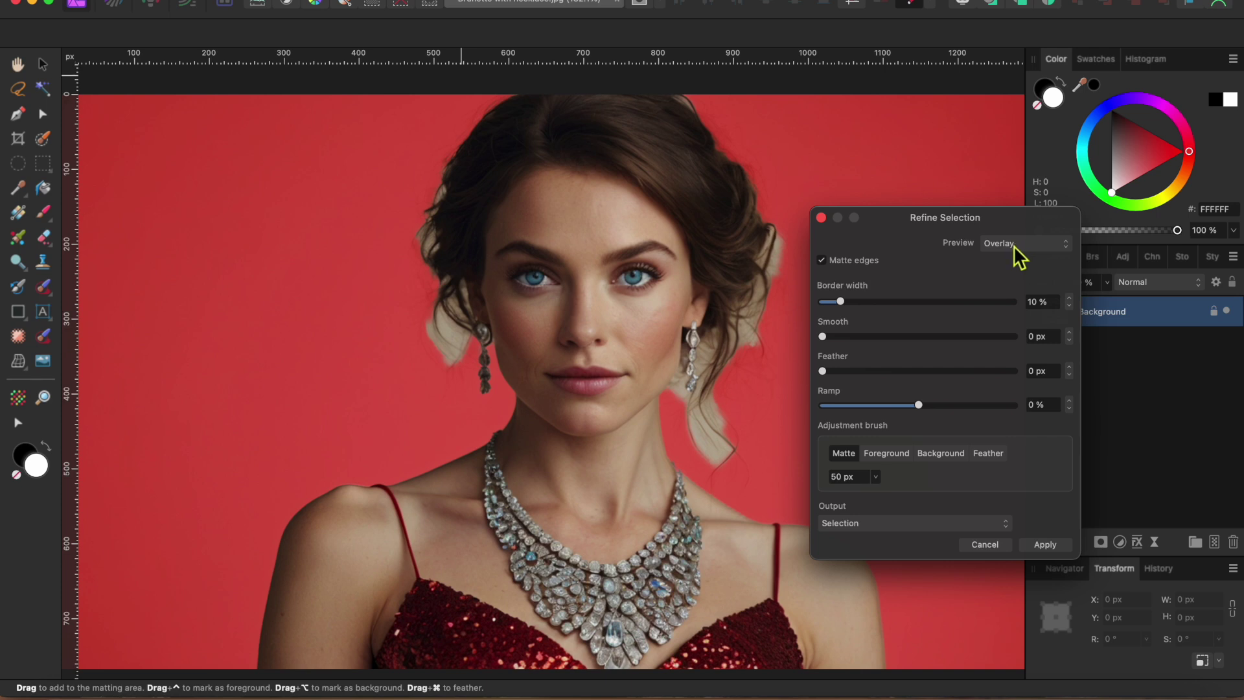
left_click(1014, 247)
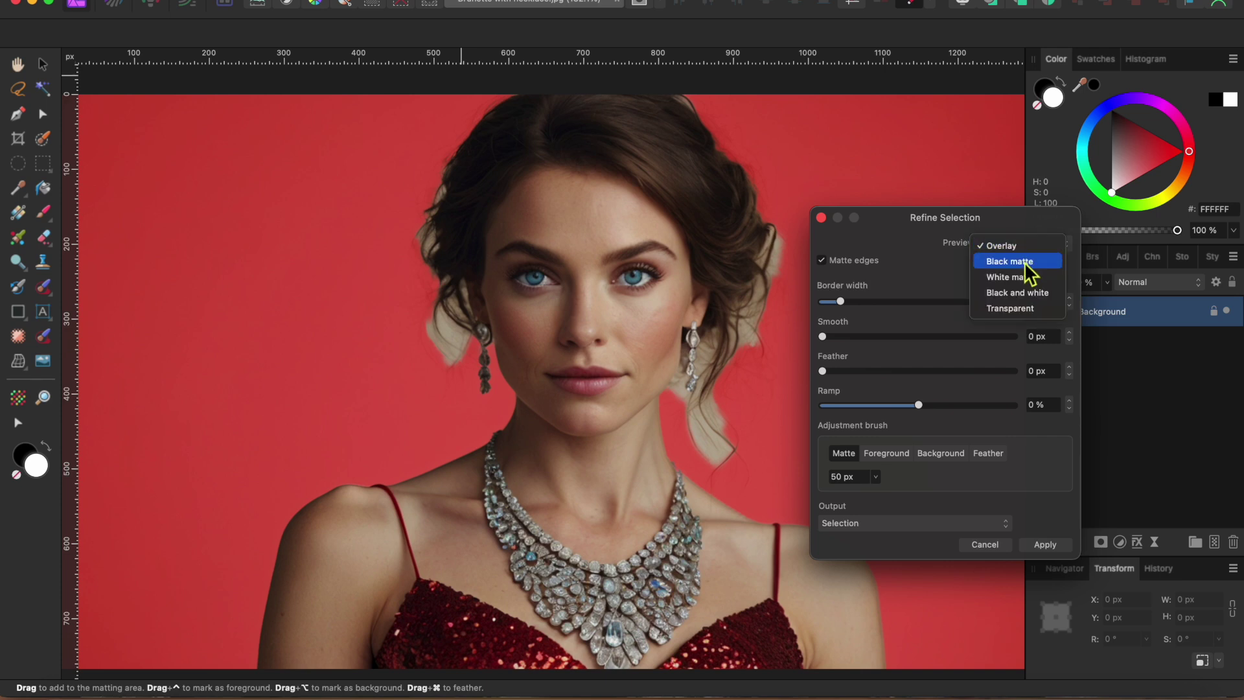
left_click(1025, 263)
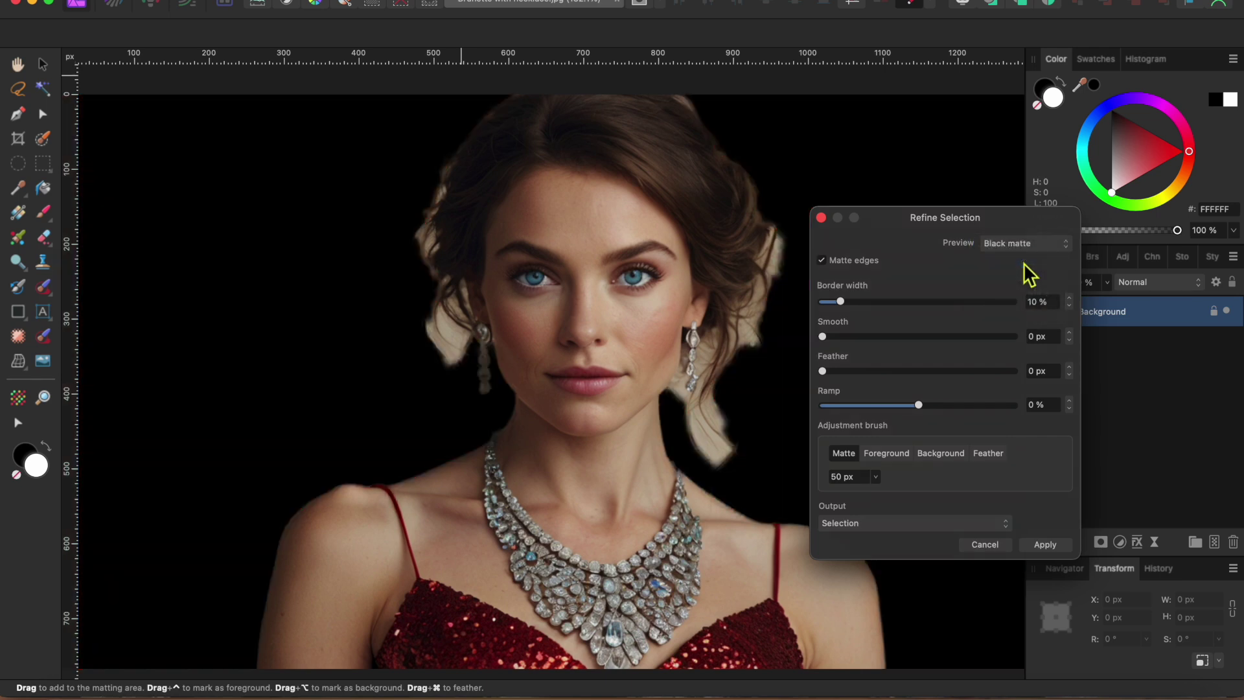
left_click(1028, 245)
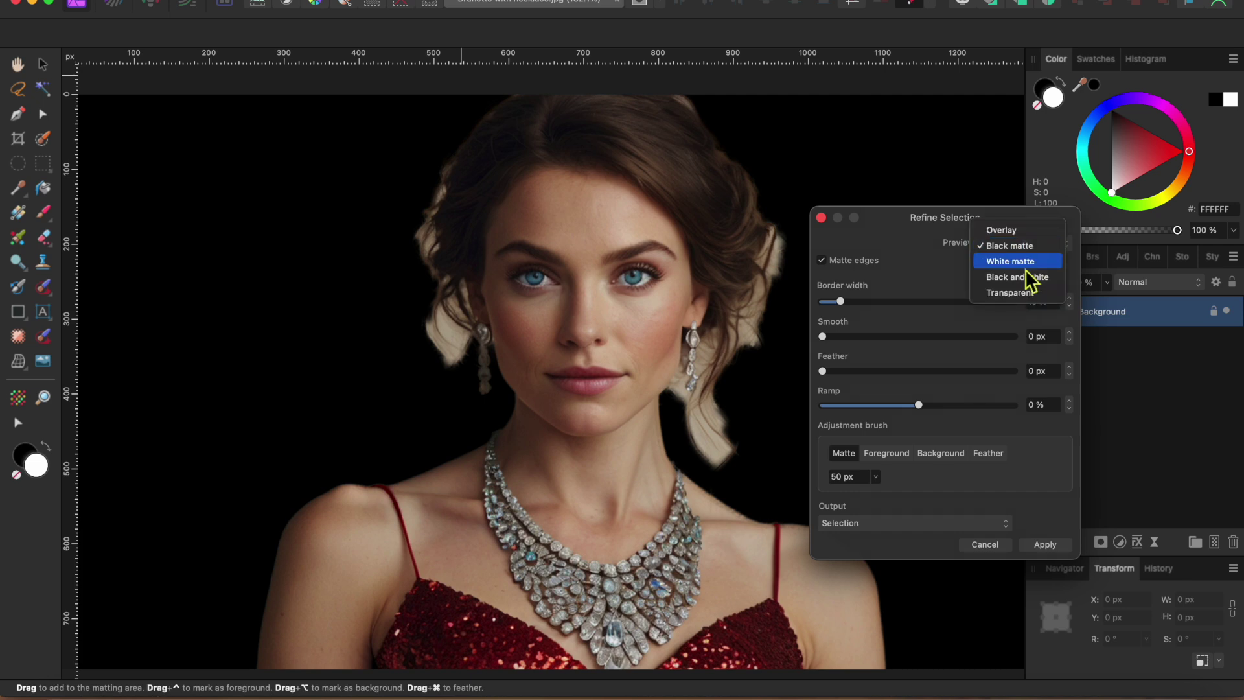
left_click(1017, 261)
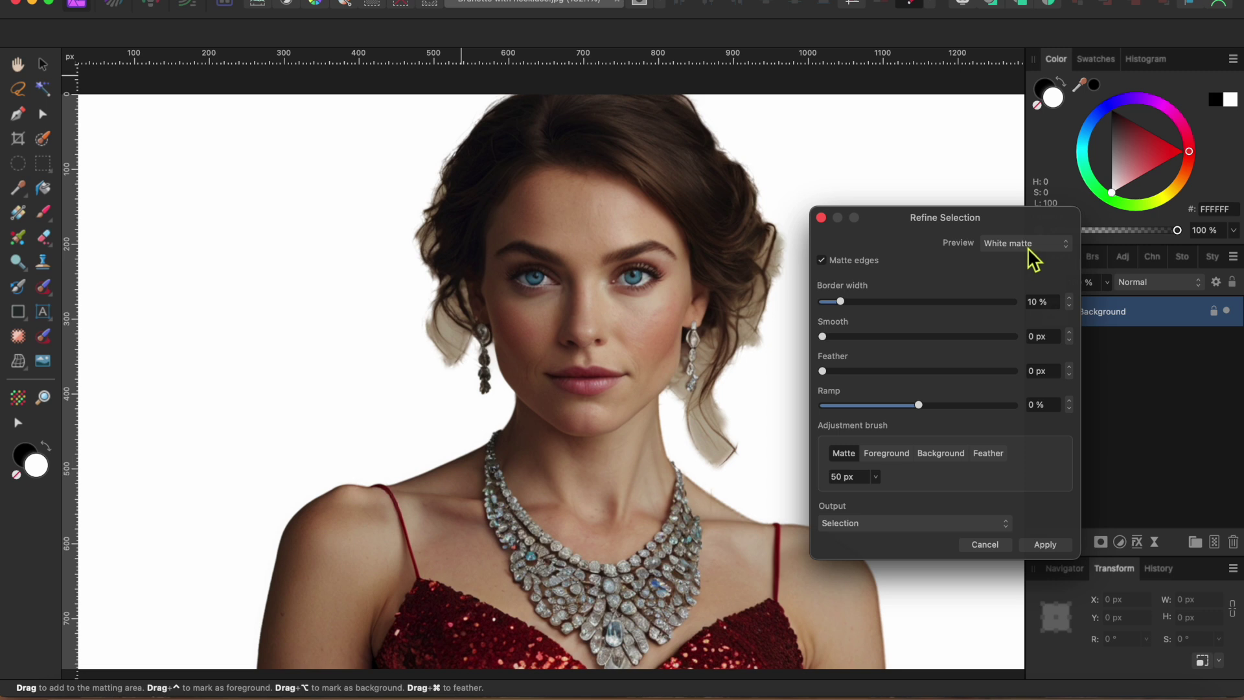
left_click(1029, 250)
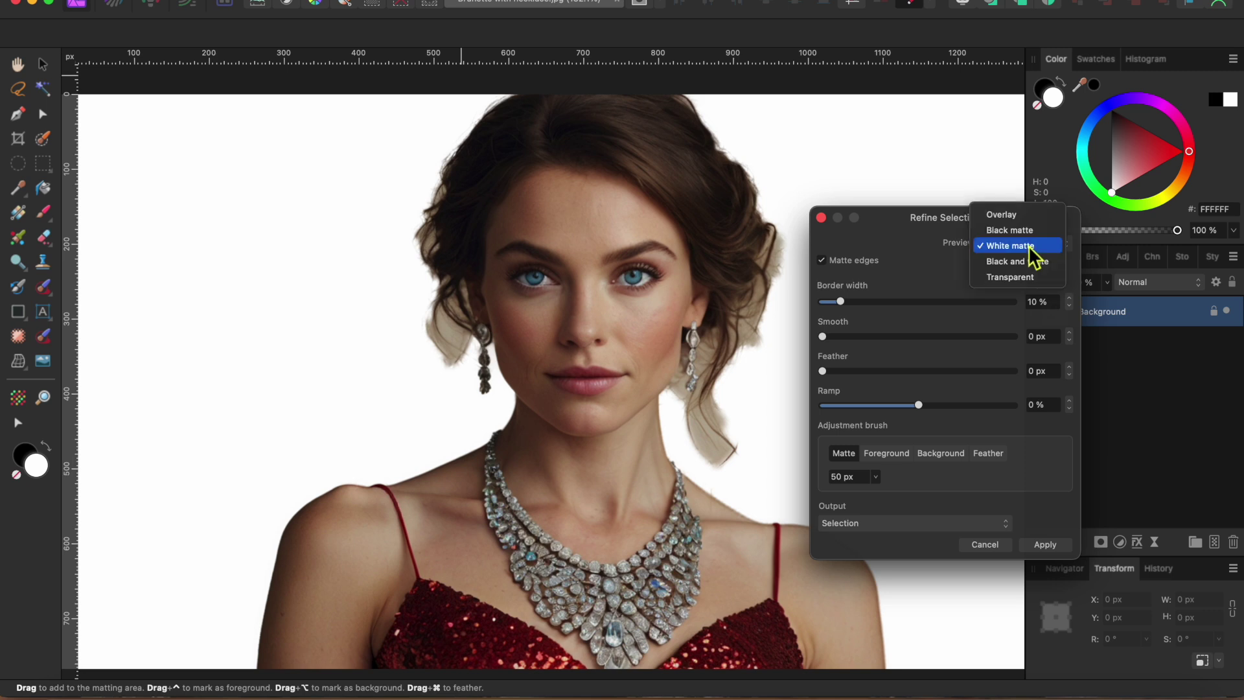
left_click(1034, 265)
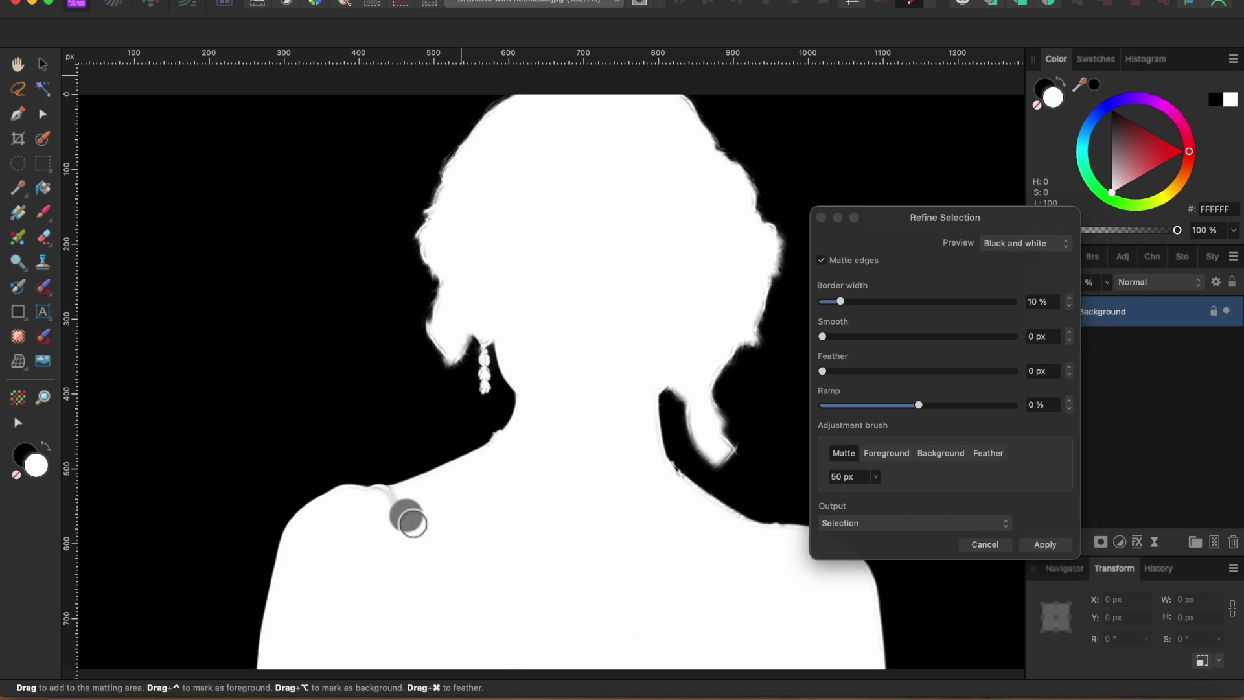
Paint the left shoulder and the gap beside the neck as foreground, then return the preview to Overlay.
left_click_drag(408, 517, 411, 519)
left_click(886, 457)
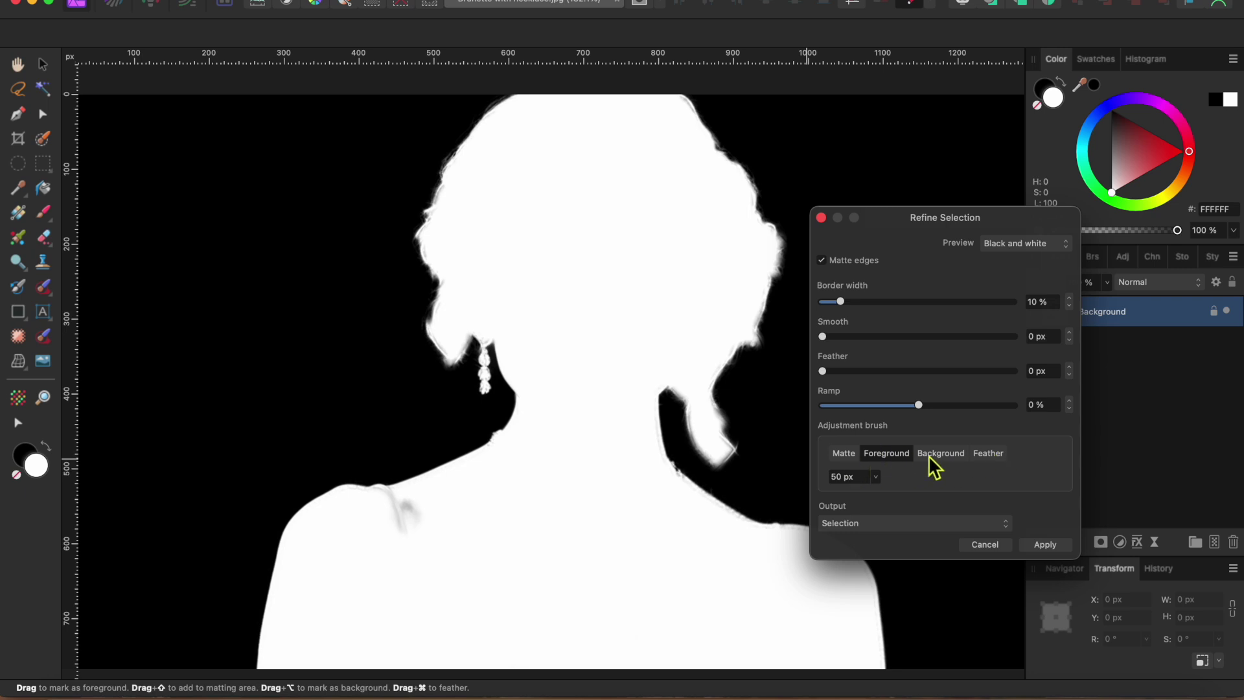
left_click_drag(413, 533, 383, 531)
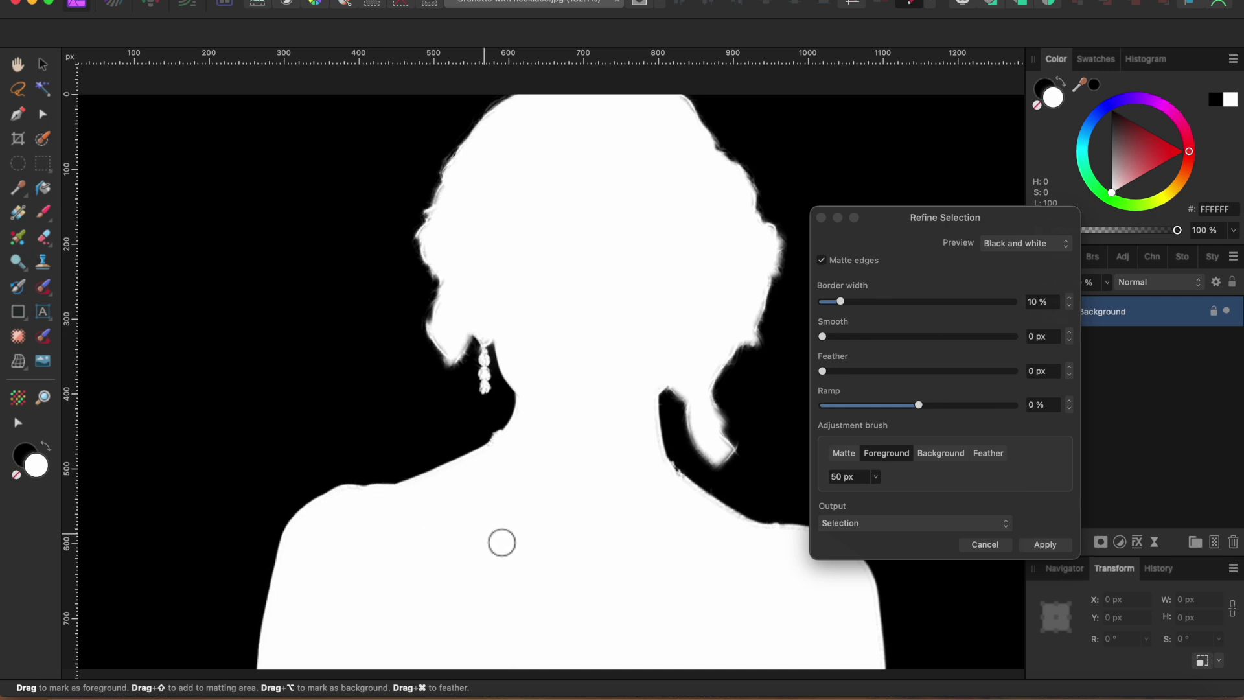
left_click_drag(682, 504, 669, 483)
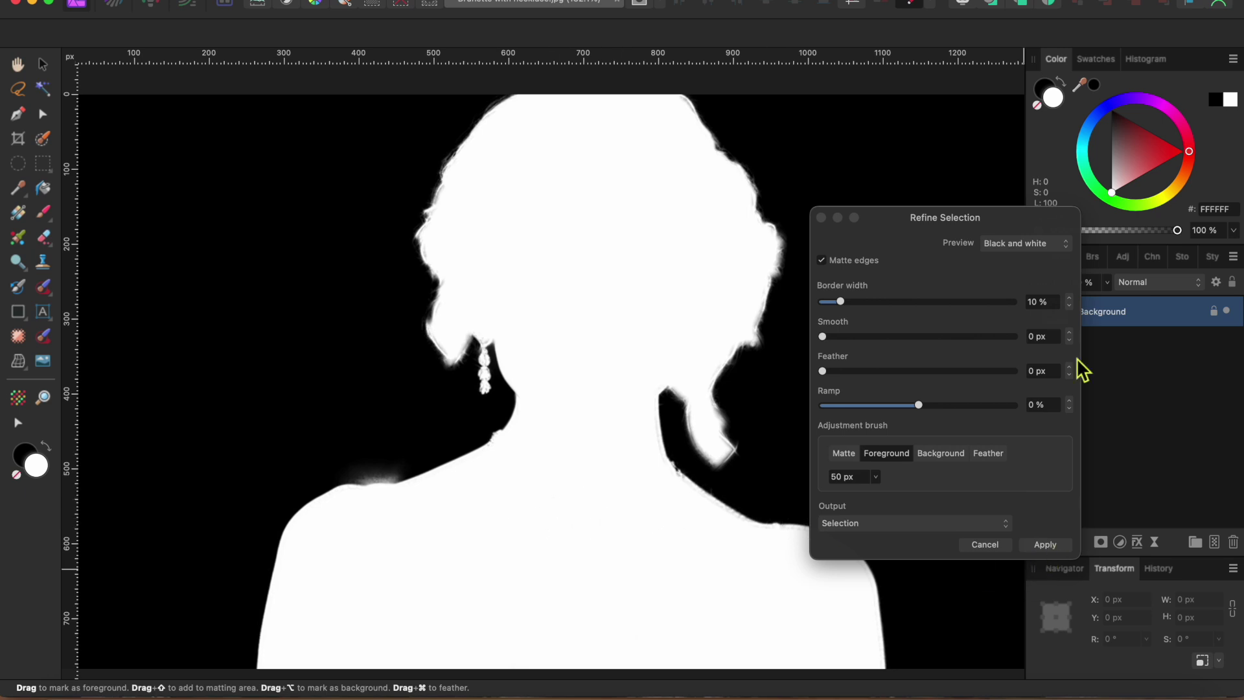
left_click(1024, 244)
left_click(1008, 199)
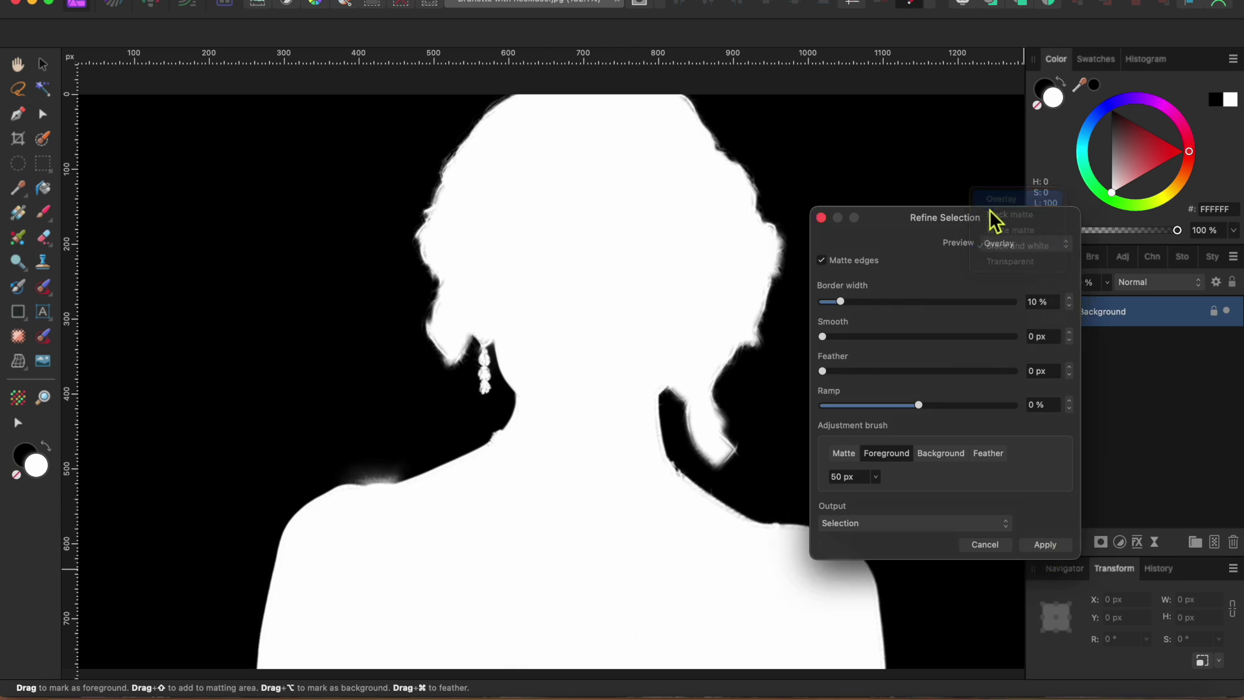
Mark the loose hair strands and hair beside and below the earring as matte soft edge.
scroll(730, 369, "right", 4)
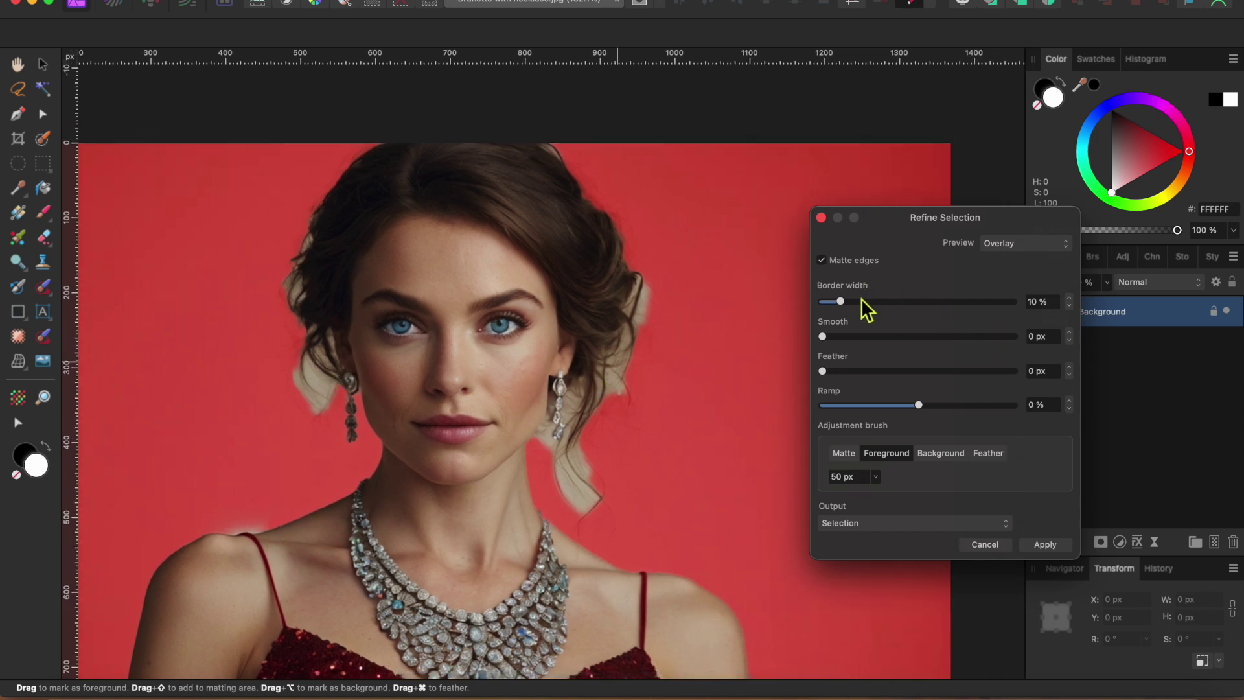
left_click(844, 454)
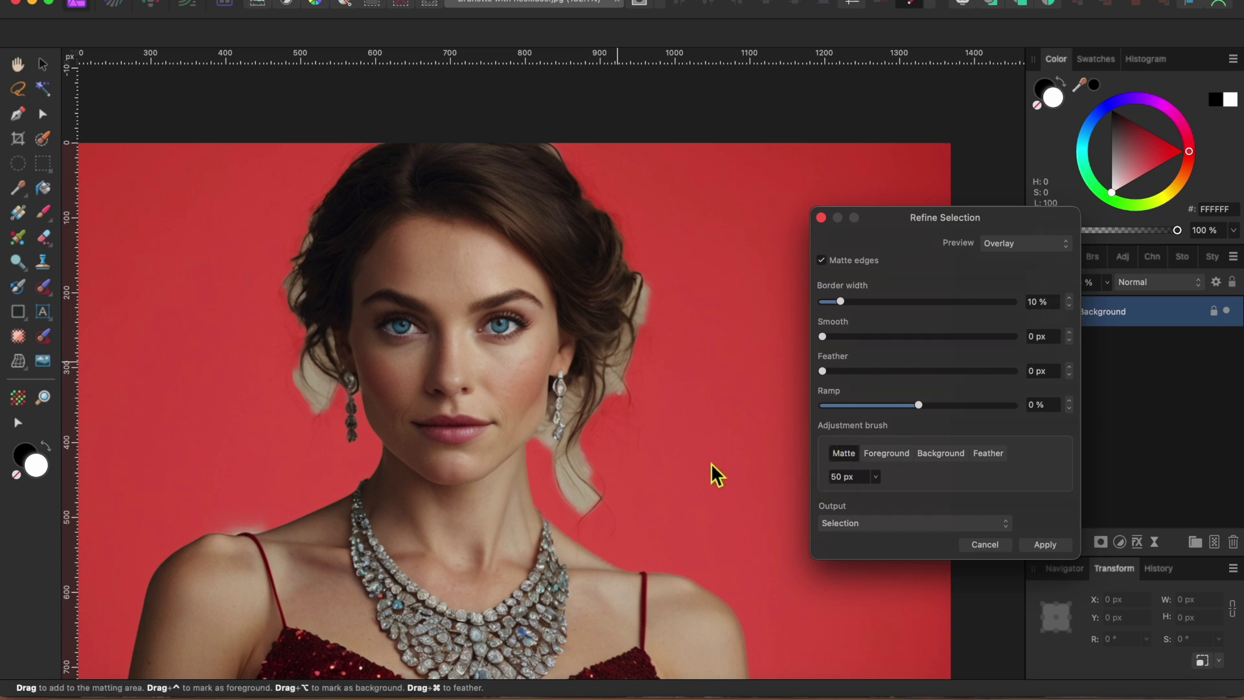
mouse_move(592, 500)
left_mouse_down()
mouse_move(559, 449)
mouse_move(597, 499)
mouse_move(612, 454)
mouse_move(587, 430)
mouse_move(589, 408)
mouse_move(597, 473)
mouse_move(645, 446)
left_mouse_up()
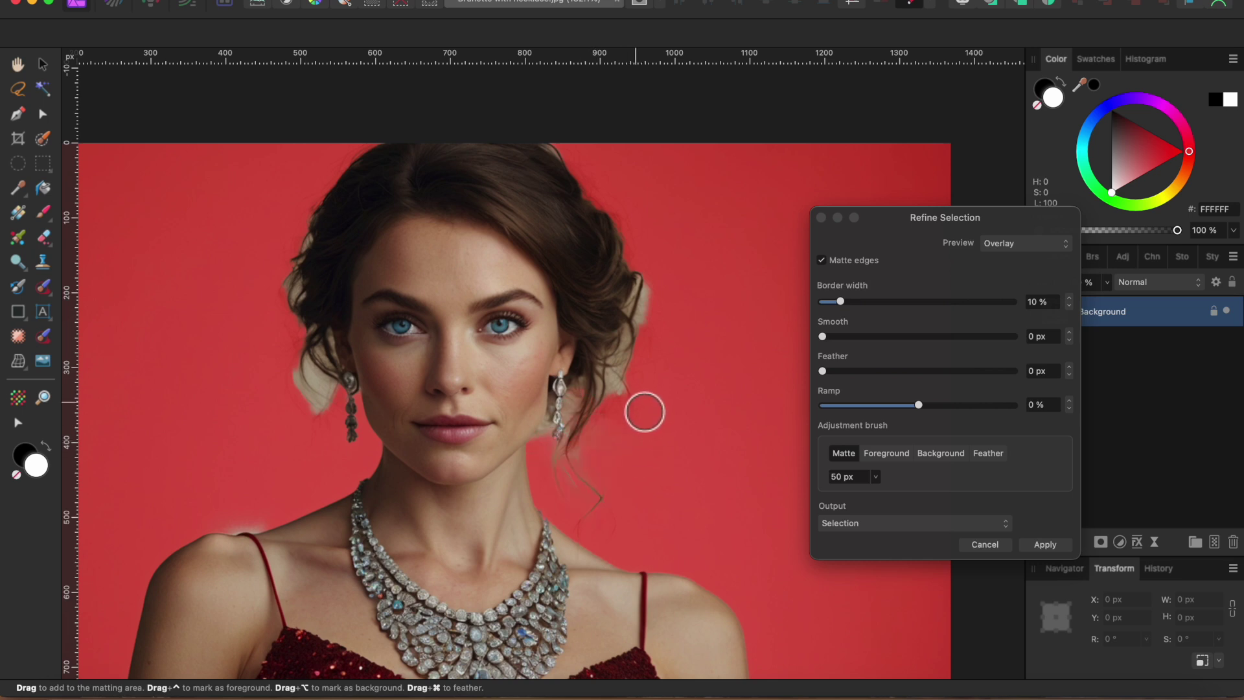
mouse_move(631, 417)
left_mouse_down()
mouse_move(619, 382)
mouse_move(632, 359)
mouse_move(611, 399)
mouse_move(653, 314)
mouse_move(651, 286)
mouse_move(649, 337)
mouse_move(581, 470)
mouse_move(655, 440)
left_mouse_up()
scroll(614, 430, "up", 6)
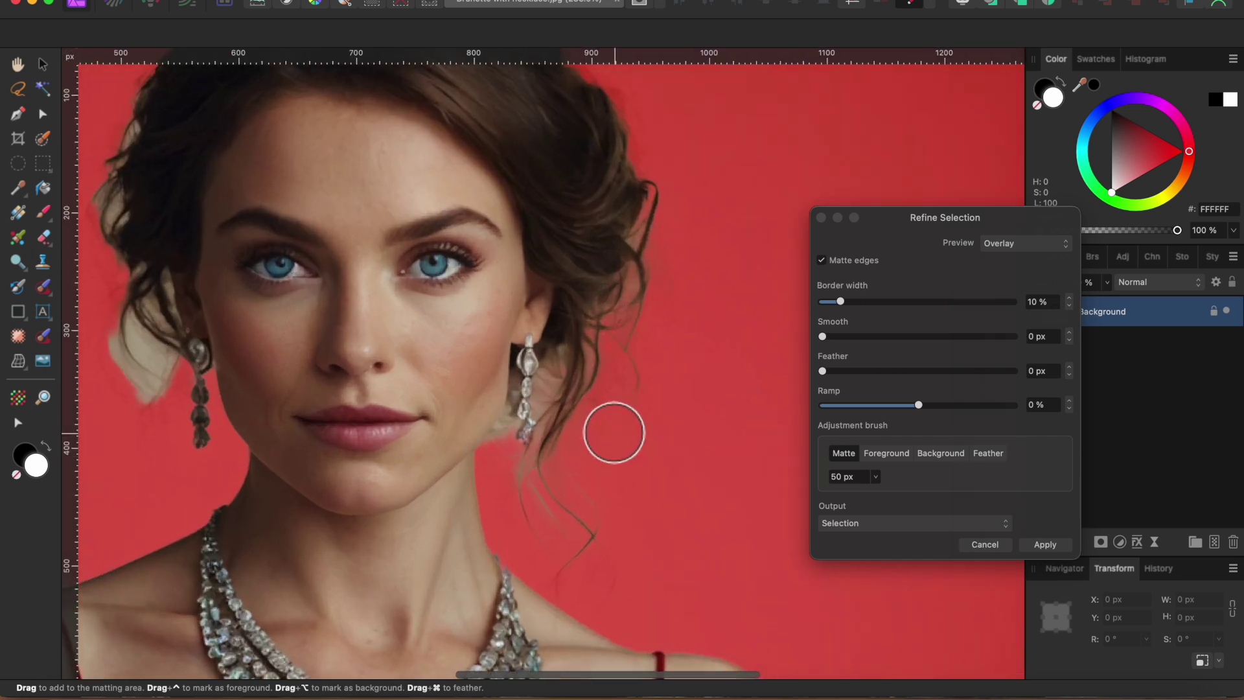
mouse_move(502, 367)
left_mouse_down()
mouse_move(518, 317)
mouse_move(564, 269)
left_mouse_up()
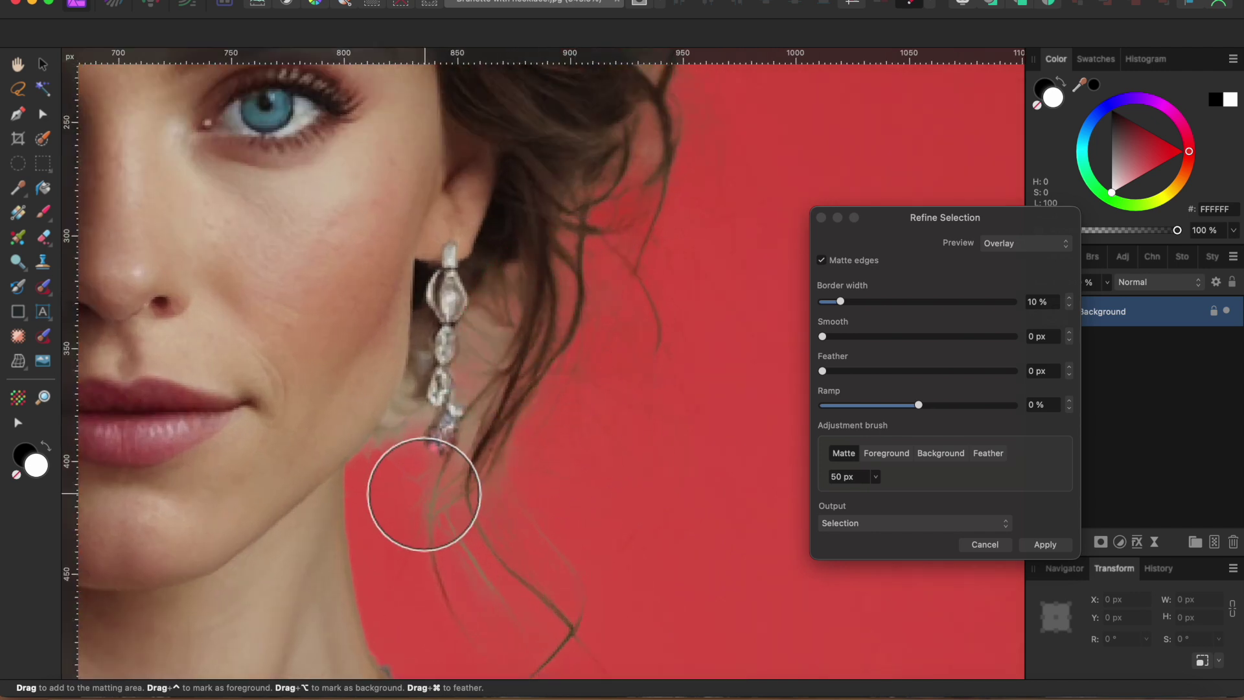
mouse_move(411, 492)
left_mouse_down()
mouse_move(406, 481)
mouse_move(495, 519)
left_mouse_up()
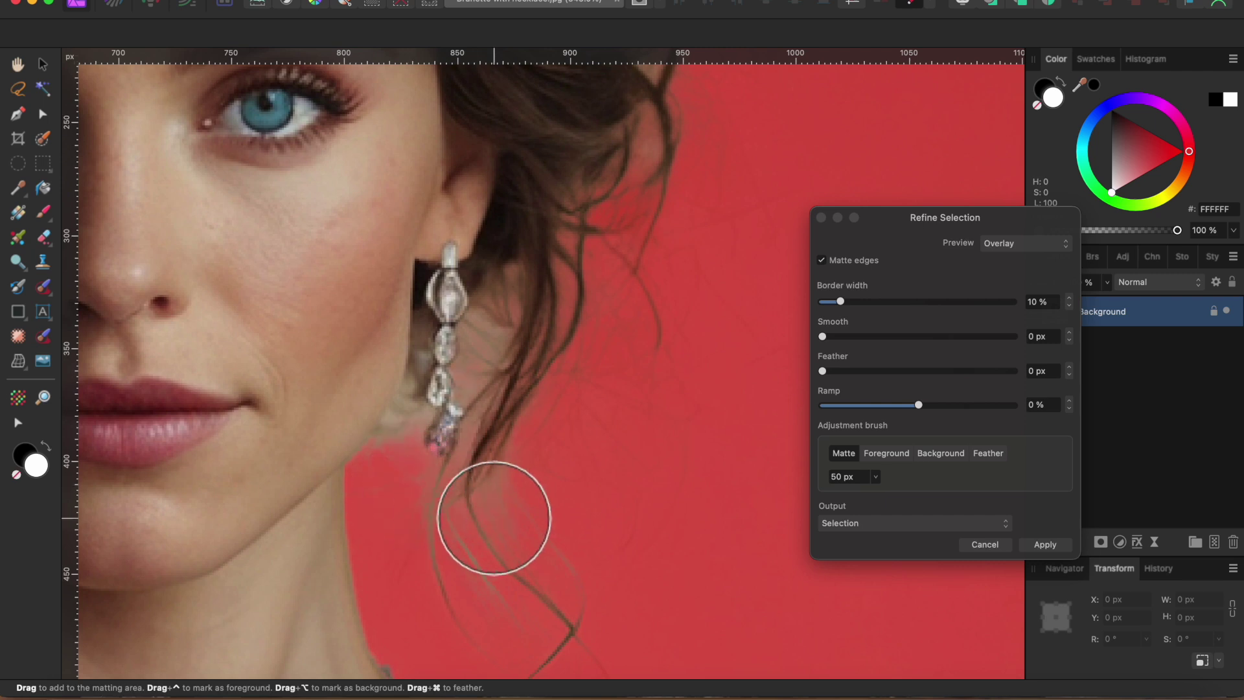
Refine the jaw edge with a 12 px brush and the hair by the left earring at 35 px.
key("bracketleft")
key("bracketleft")
key("bracketleft")
key("bracketleft")
key("bracketleft")
key("bracketleft")
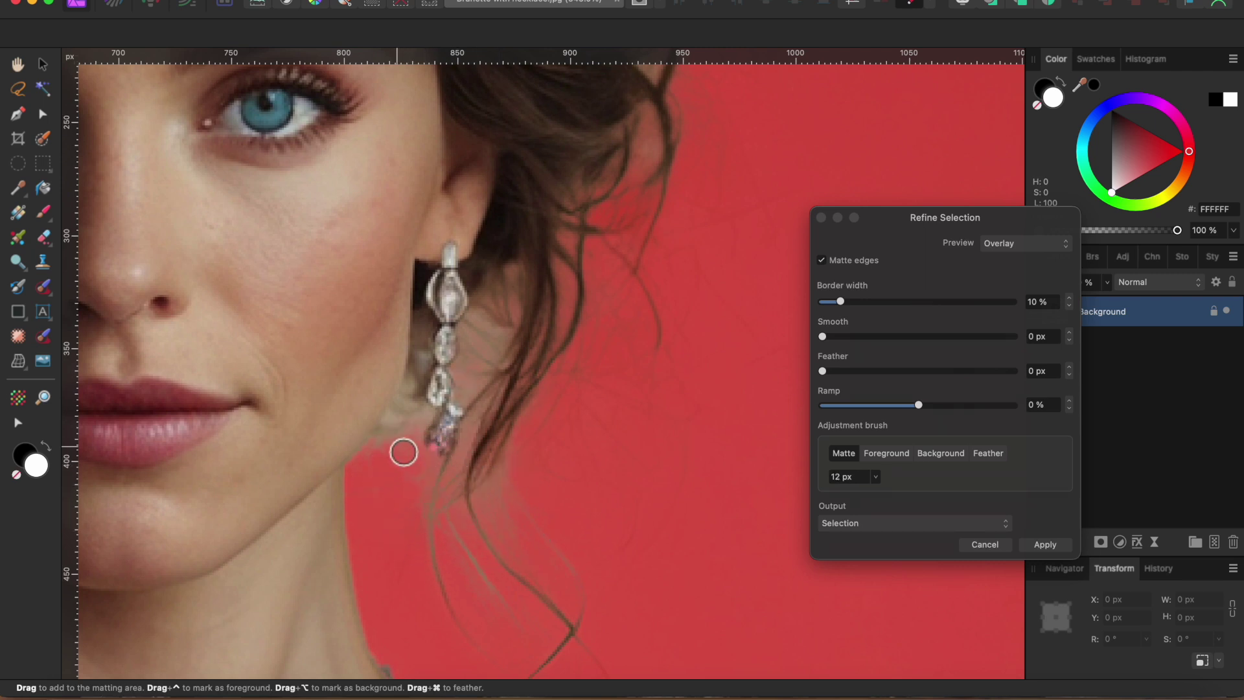
mouse_move(403, 450)
left_mouse_down()
mouse_move(429, 368)
mouse_move(386, 456)
left_mouse_up()
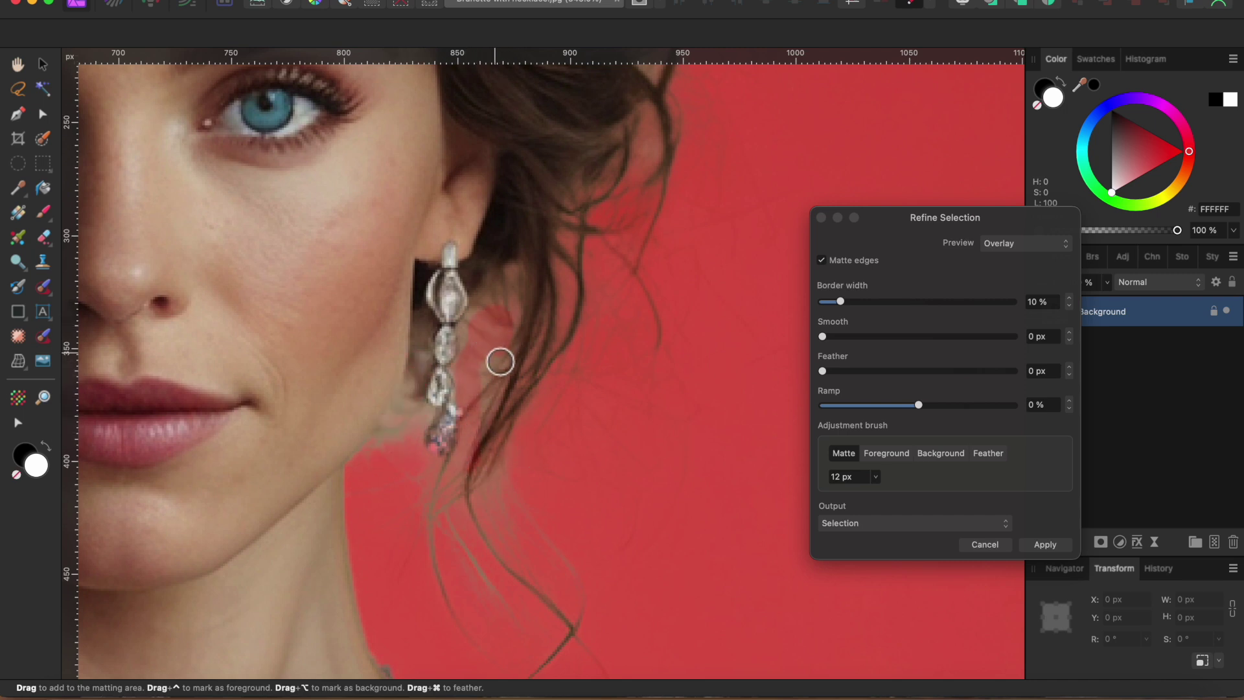
scroll(510, 452, "down", 2)
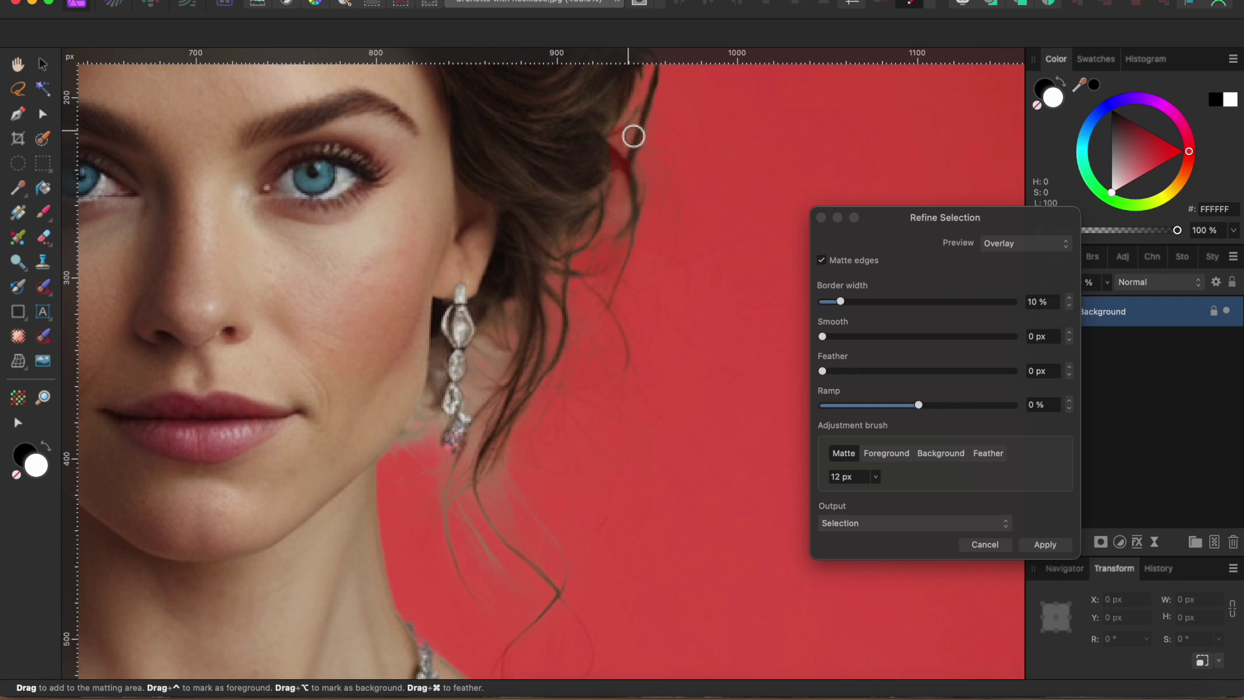
scroll(661, 247, "down", 2)
scroll(649, 246, "up", 3)
scroll(648, 246, "left", 3)
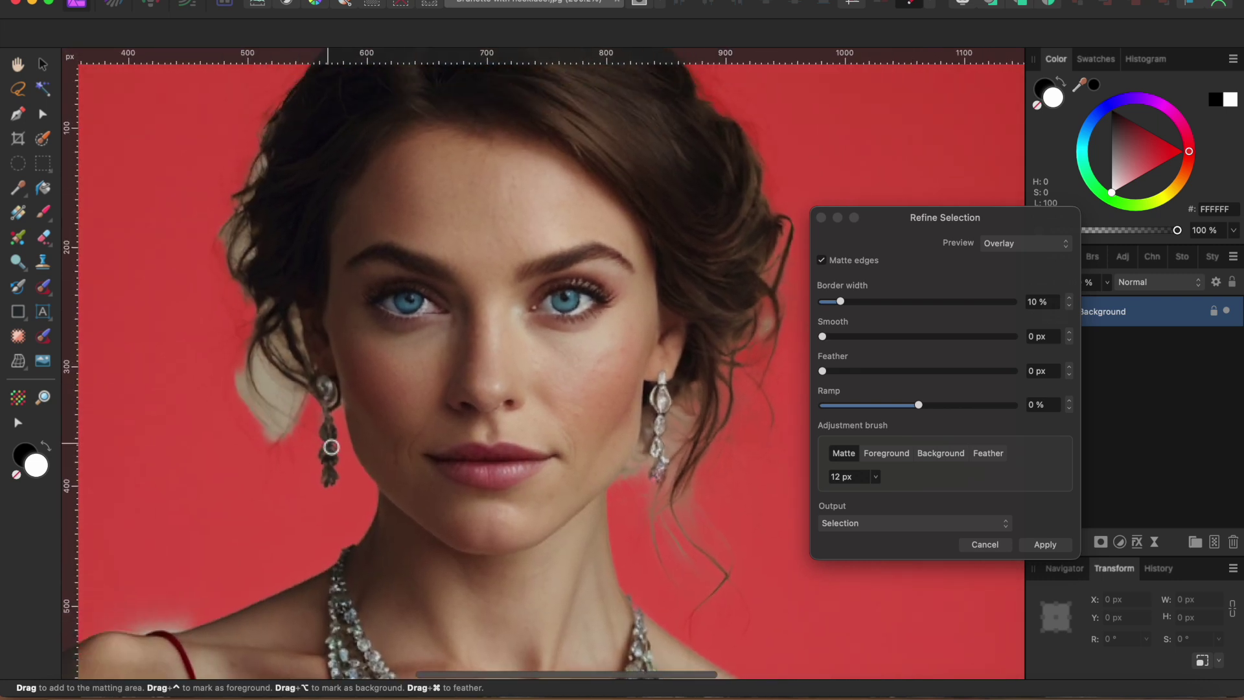
key("bracketright")
key("bracketright")
key("bracketright")
key("bracketright")
key("bracketright")
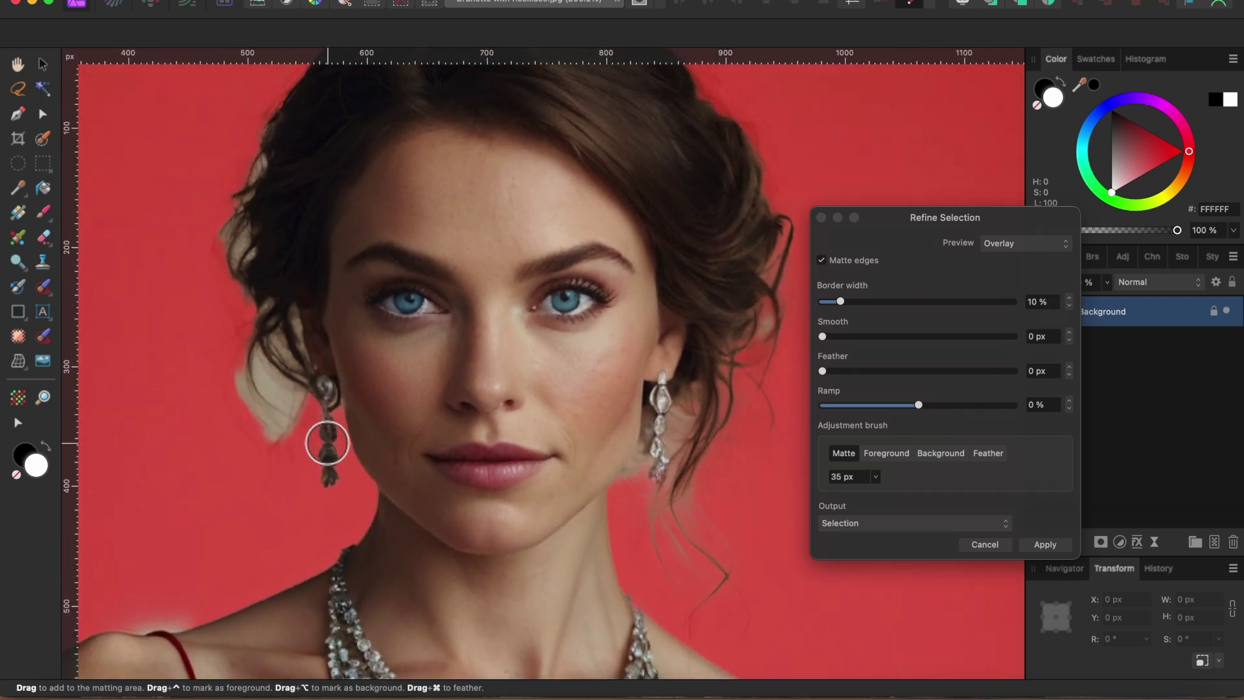
mouse_move(328, 443)
left_mouse_down()
mouse_move(297, 439)
mouse_move(261, 395)
mouse_move(278, 383)
mouse_move(300, 411)
mouse_move(283, 356)
mouse_move(299, 341)
left_mouse_up()
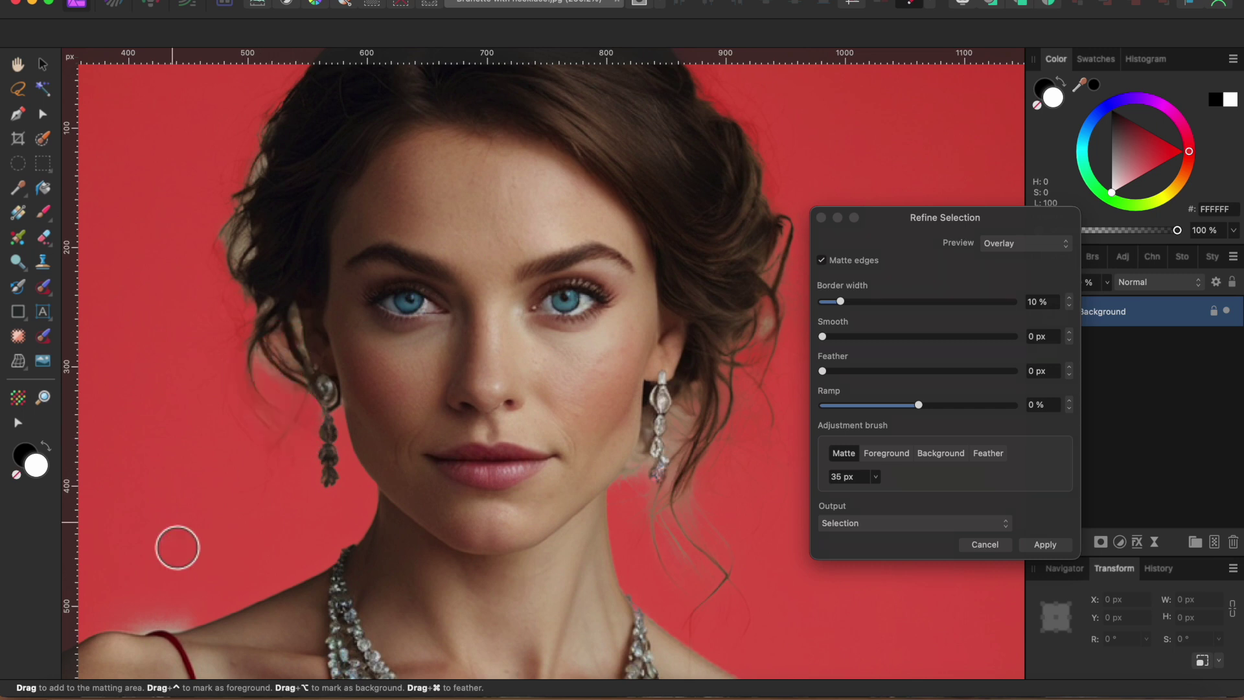
scroll(551, 372, "left", 5)
scroll(551, 373, "up", 3)
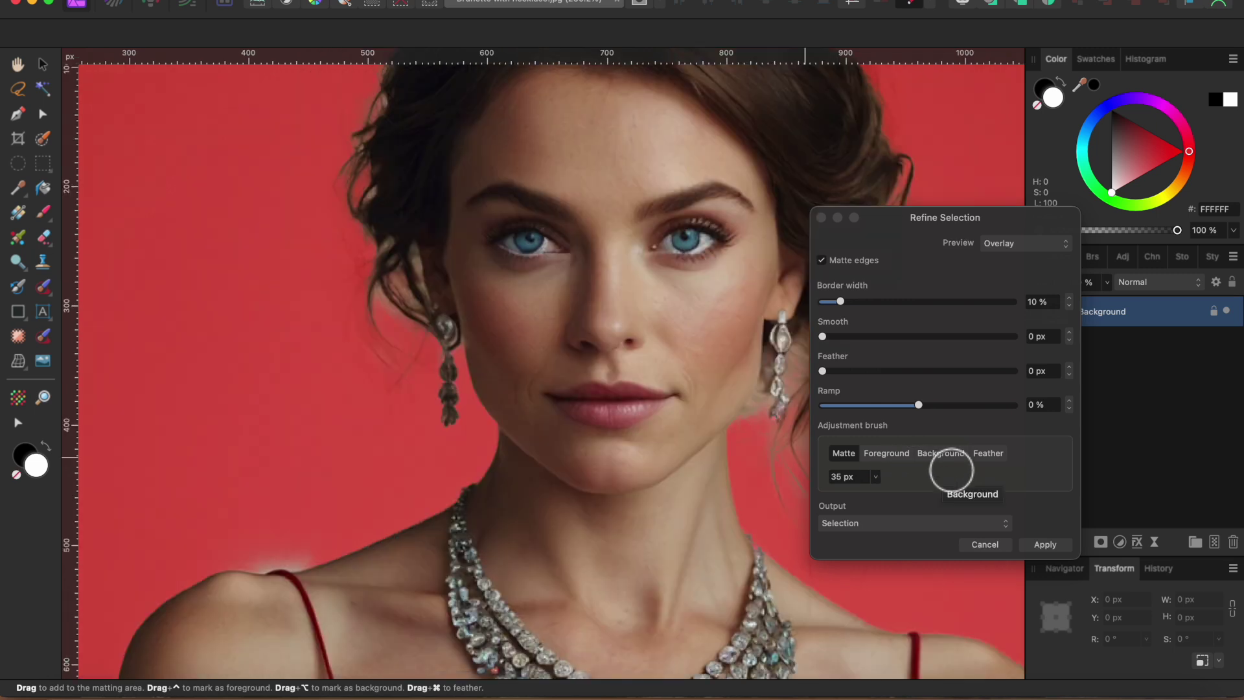
Switch the adjustment brush to Background, shrink it, and paint out the pale shoulder halo.
left_click(942, 455)
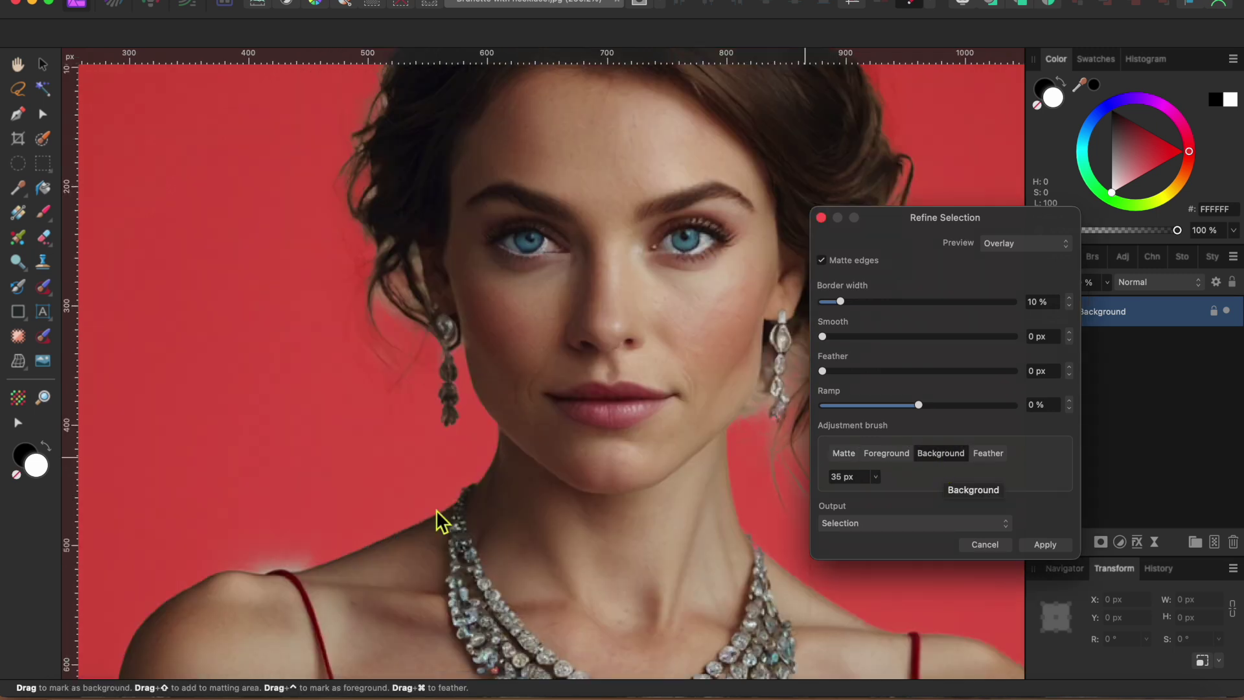
scroll(277, 565, "up", 8)
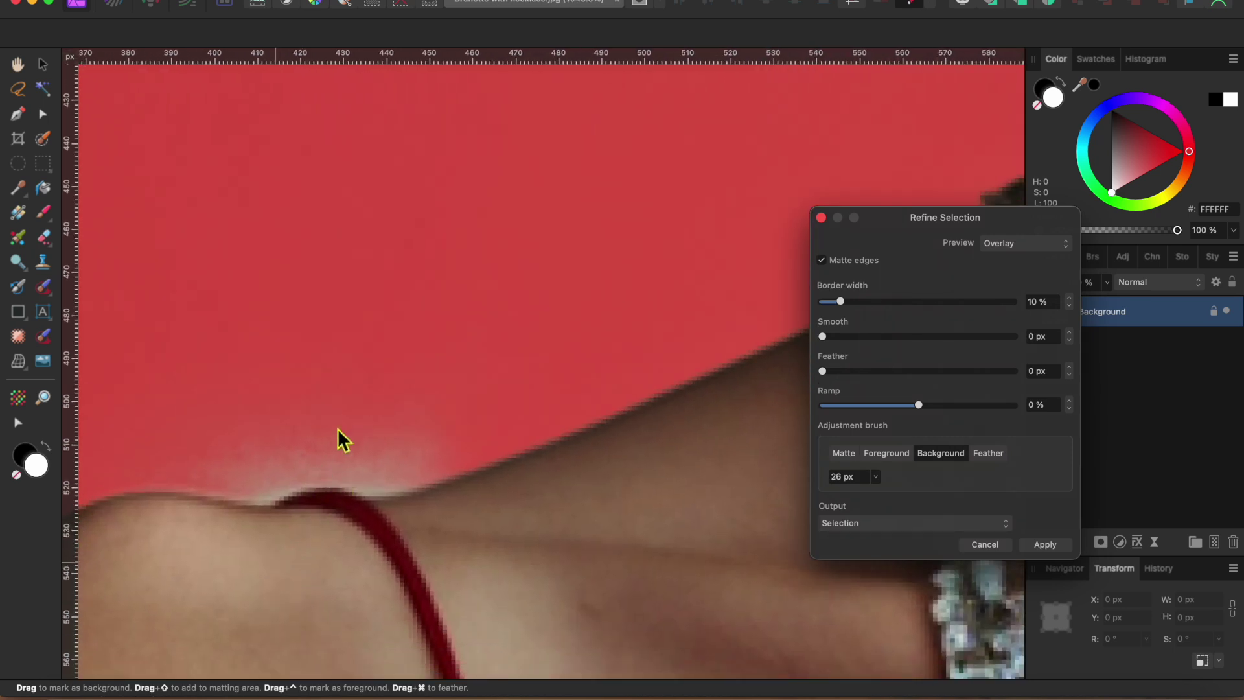
key("bracketleft")
key("bracketleft")
key("bracketleft")
key("bracketleft")
key("bracketleft")
key("bracketleft")
key("bracketleft")
key("bracketleft")
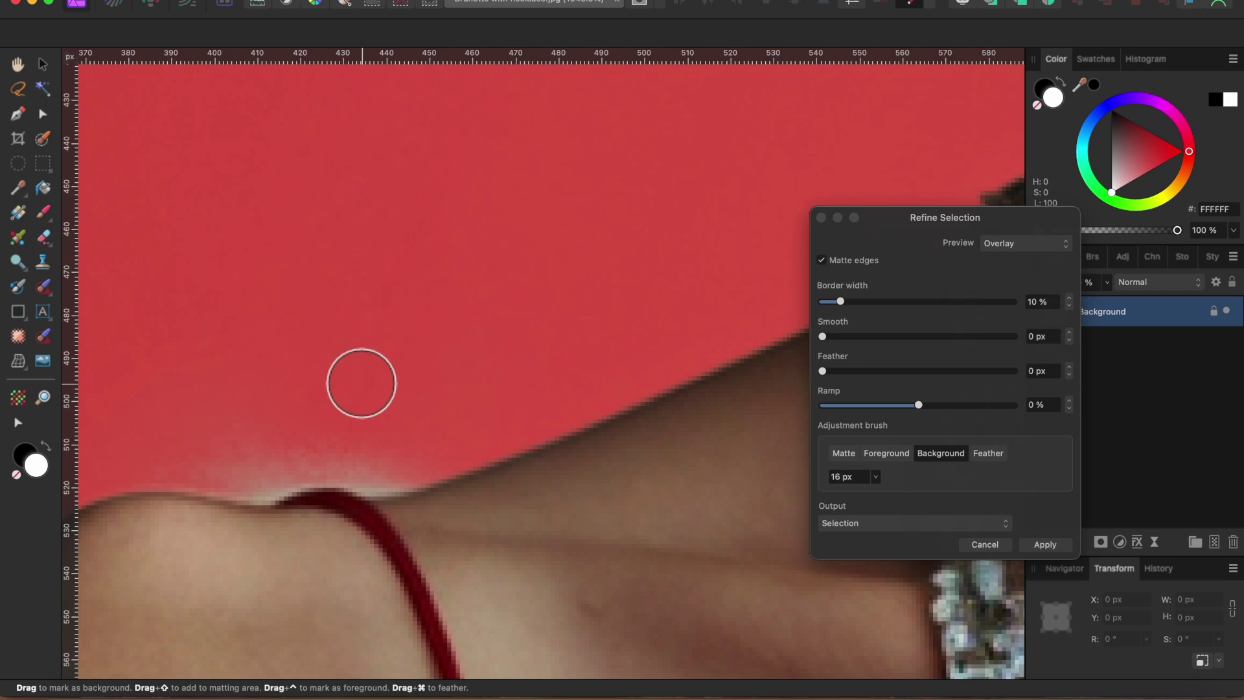
key("bracketleft")
key("bracketleft")
mouse_move(406, 484)
left_mouse_down()
mouse_move(330, 477)
mouse_move(278, 495)
mouse_move(206, 470)
left_mouse_up()
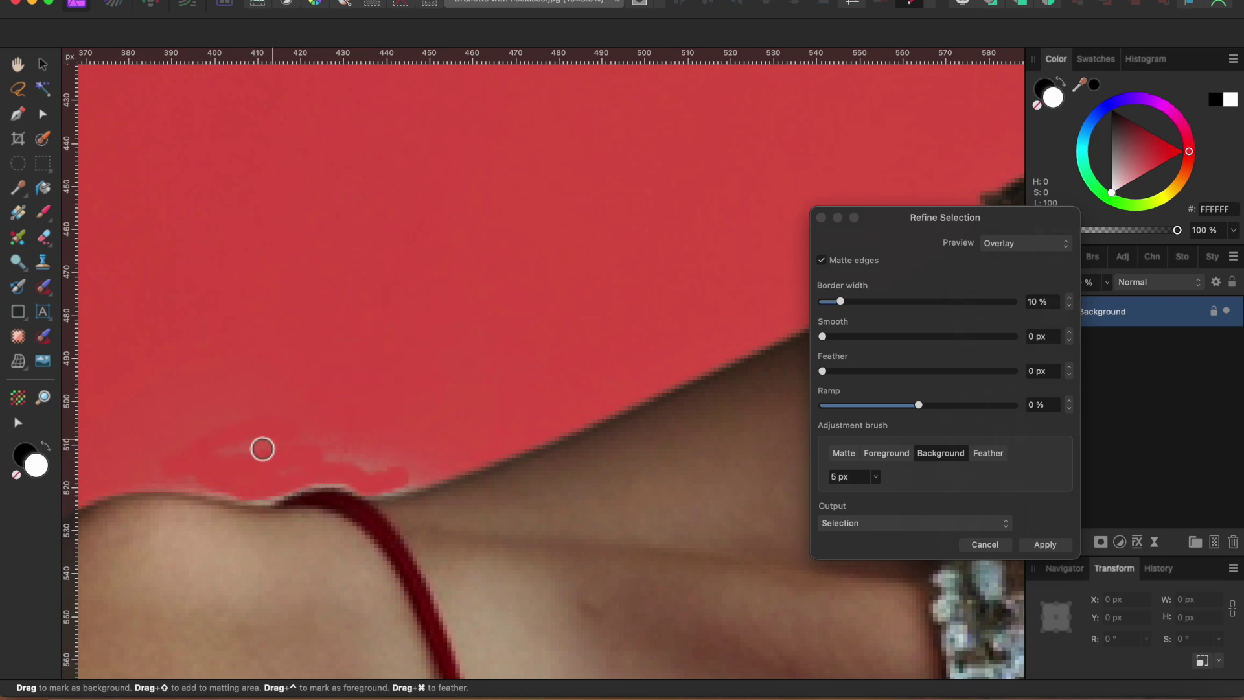
scroll(389, 431, "down", 5)
scroll(333, 244, "down", 1)
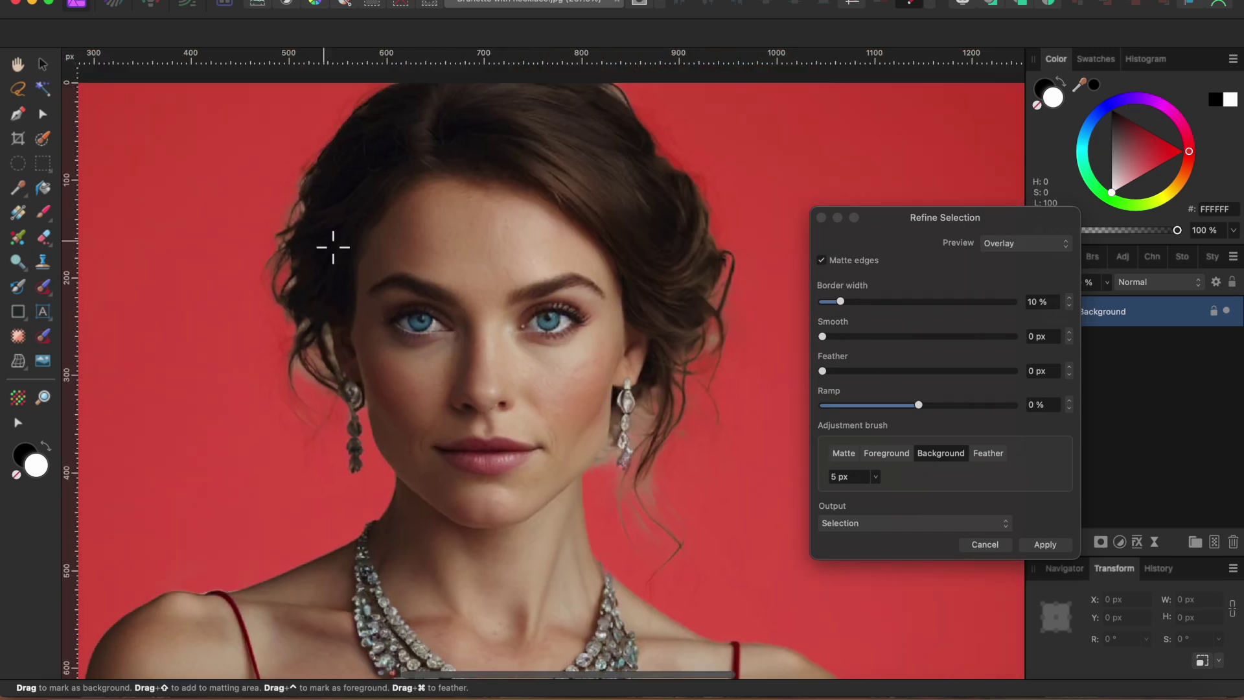
scroll(322, 391, "up", 5)
Mark the gaps between hair strands, along the jaw and beside the right earring as background.
mouse_move(257, 376)
left_mouse_down()
mouse_move(352, 314)
mouse_move(313, 278)
mouse_move(313, 233)
left_mouse_up()
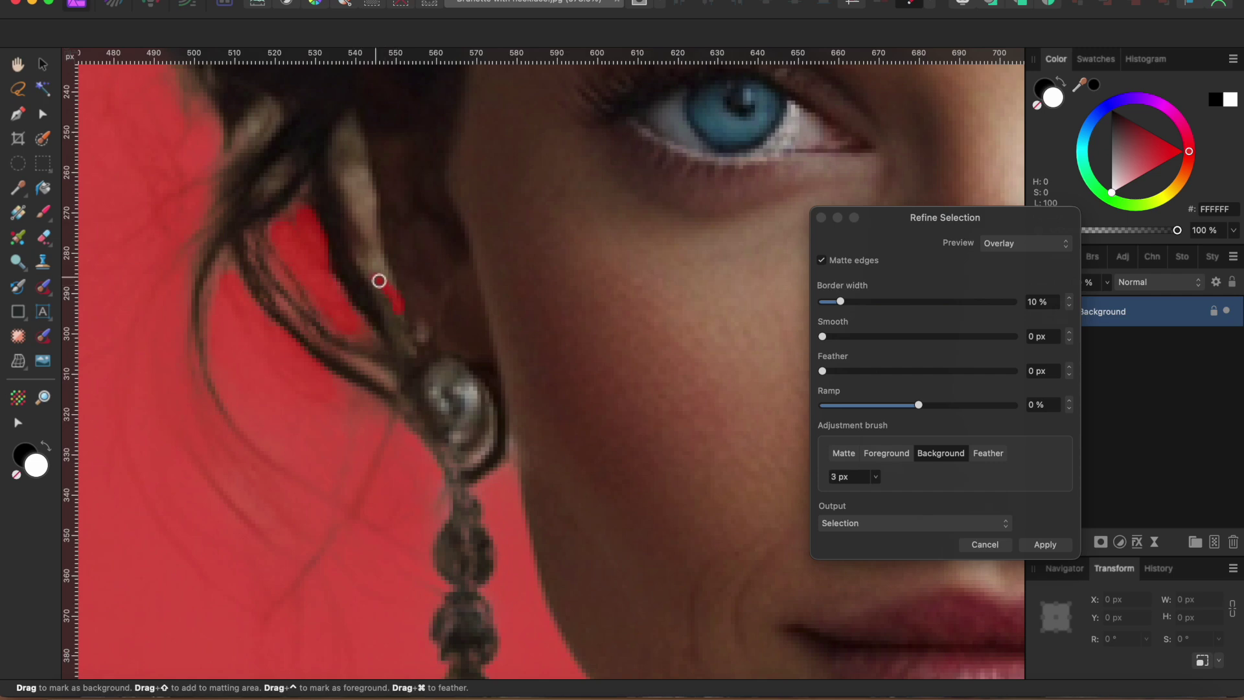
left_click_drag(380, 280, 364, 219)
scroll(272, 153, "down", 3)
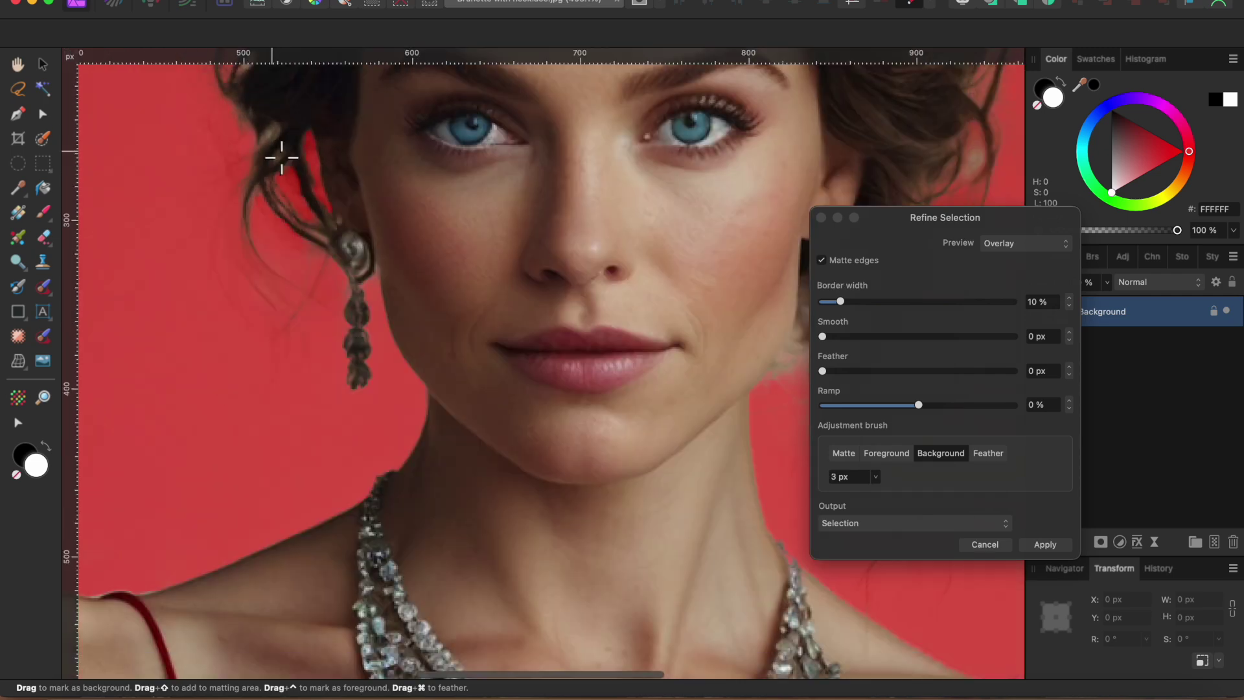
scroll(506, 480, "up", 5)
mouse_move(415, 515)
left_mouse_down()
mouse_move(474, 443)
mouse_move(511, 414)
mouse_move(483, 475)
mouse_move(494, 436)
mouse_move(556, 430)
mouse_move(545, 450)
mouse_move(499, 446)
mouse_move(468, 506)
mouse_move(517, 484)
mouse_move(538, 445)
mouse_move(525, 422)
mouse_move(461, 536)
left_mouse_up()
scroll(461, 536, "right", 5)
scroll(461, 536, "up", 2)
mouse_move(361, 467)
left_mouse_down()
mouse_move(330, 420)
mouse_move(378, 445)
mouse_move(361, 390)
mouse_move(361, 435)
mouse_move(376, 363)
mouse_move(397, 384)
mouse_move(381, 301)
left_mouse_up()
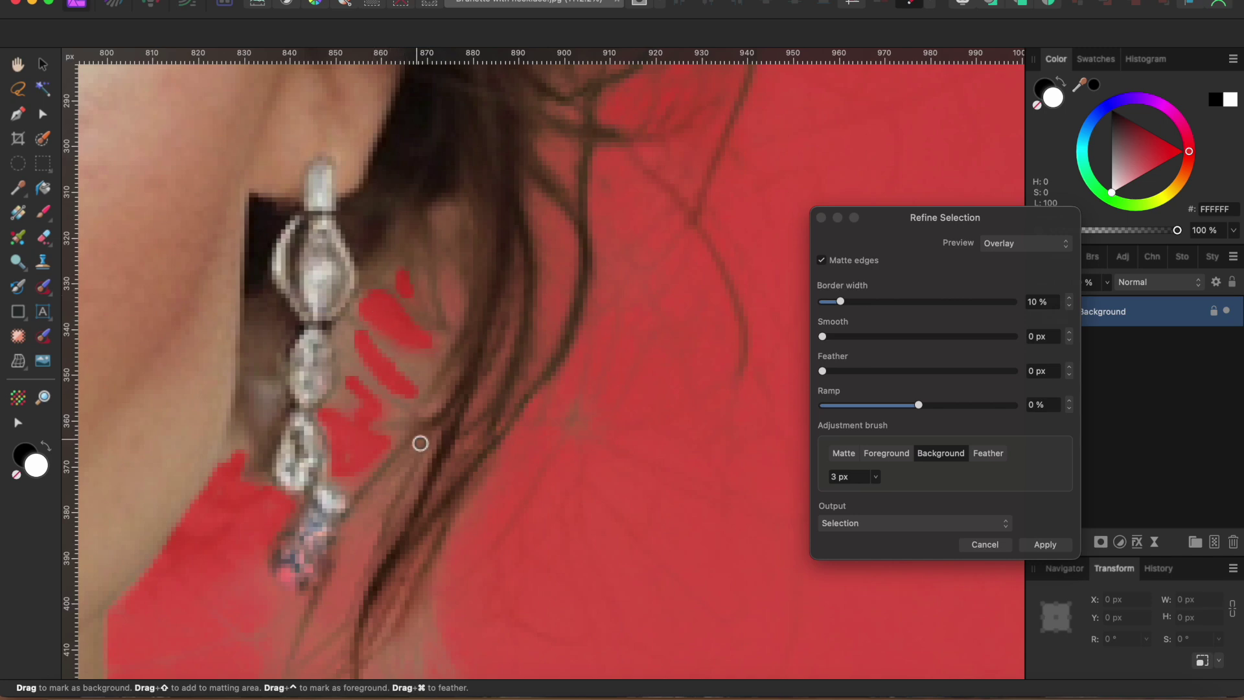
scroll(420, 442, "down", 10)
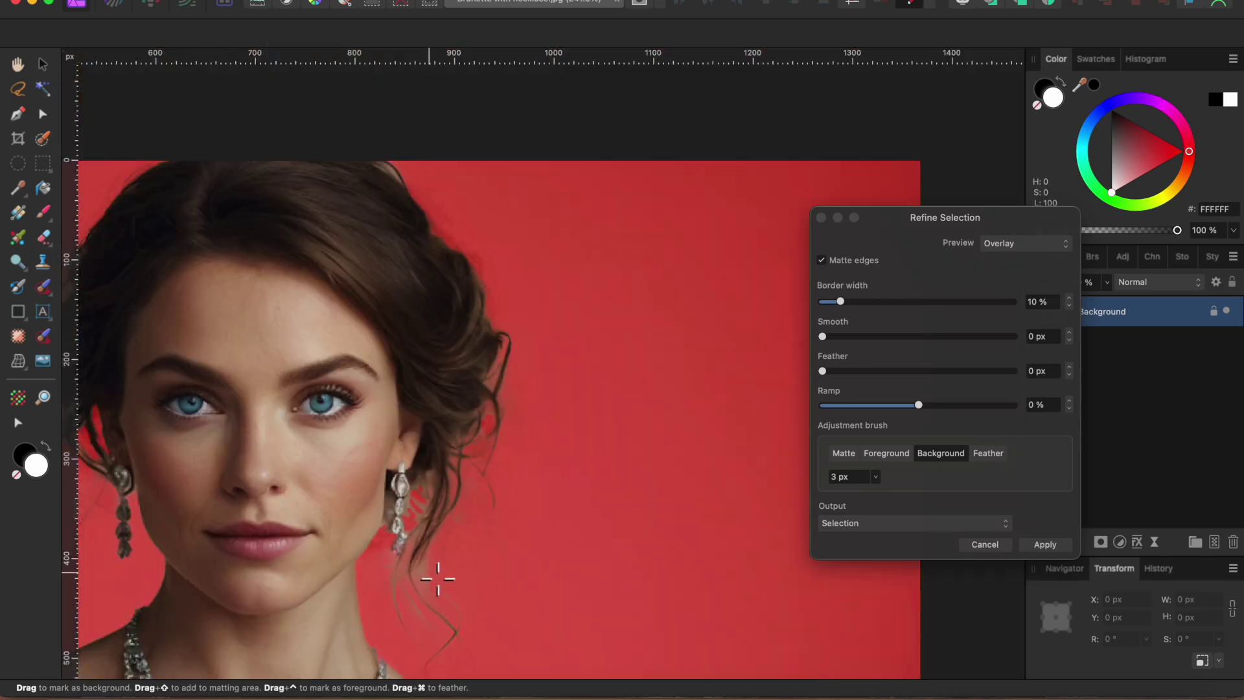
scroll(436, 564, "down", 6)
scroll(609, 389, "up", 4)
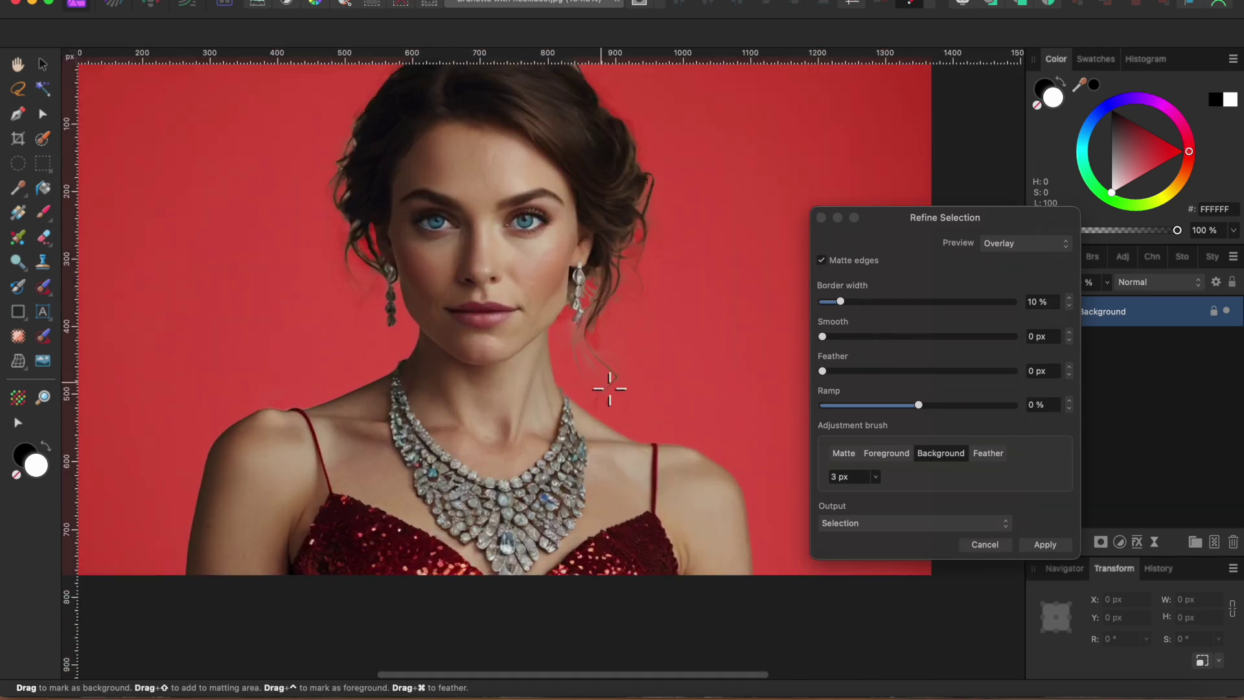
scroll(609, 389, "up", 3)
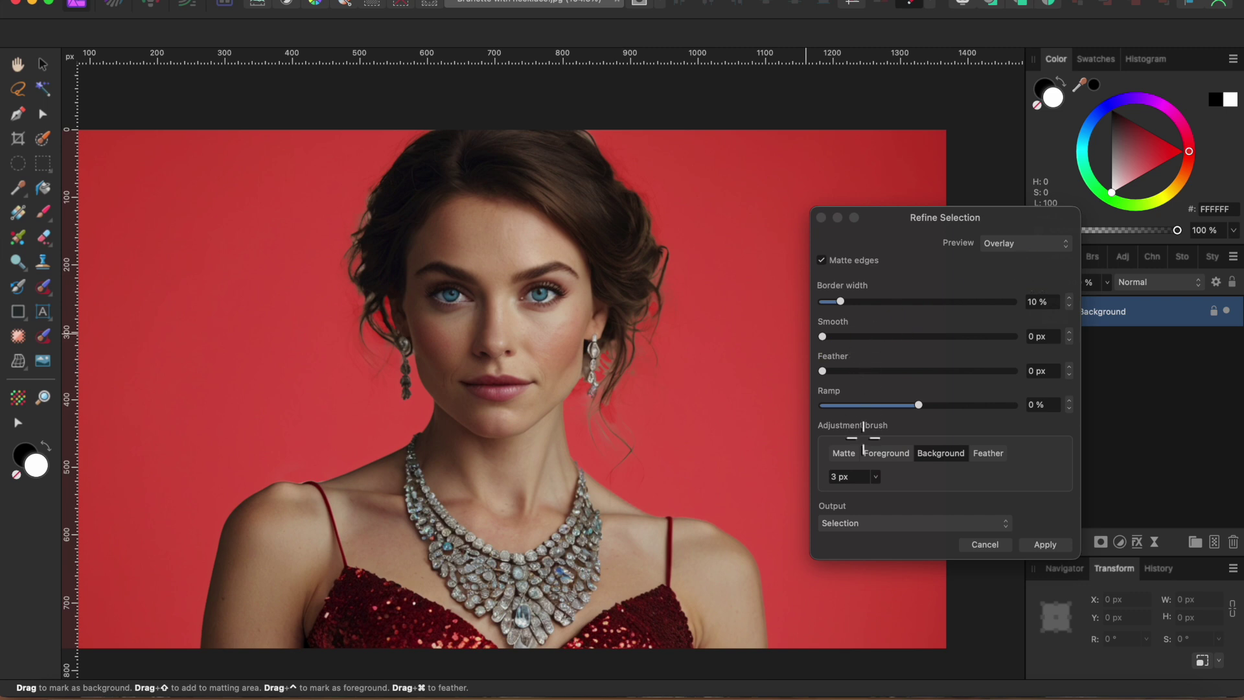
left_click(914, 524)
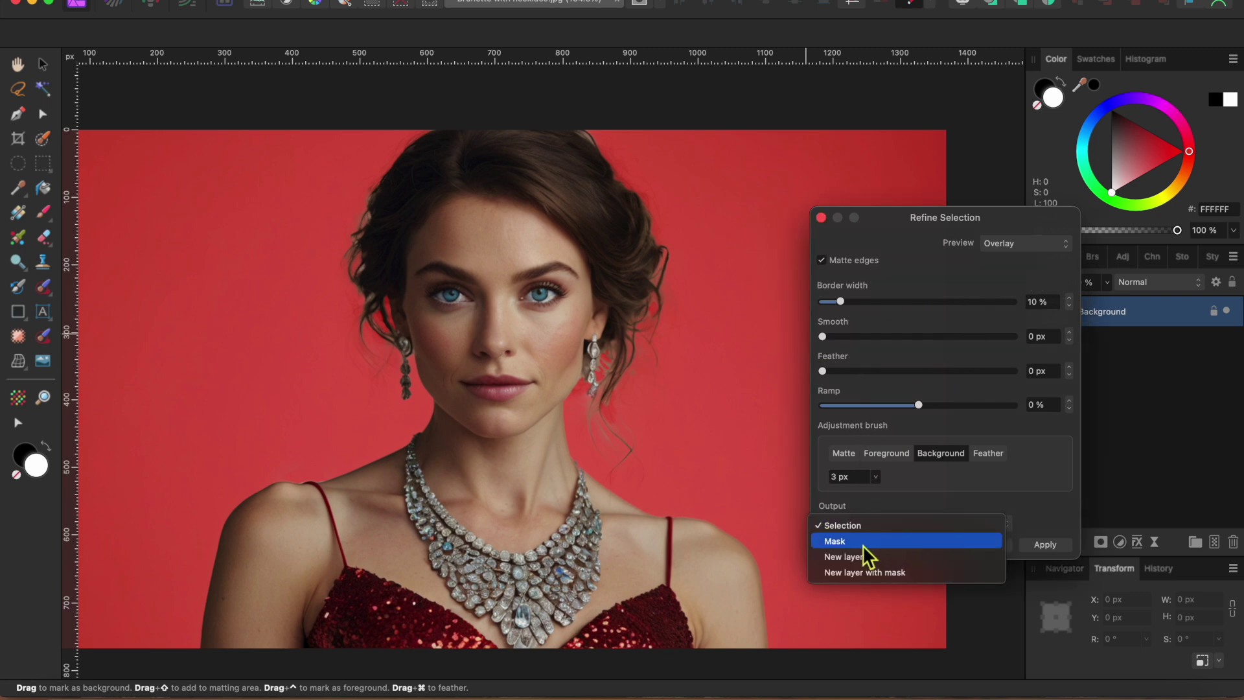
Output the refined selection as a New layer with mask and apply it.
left_click(880, 573)
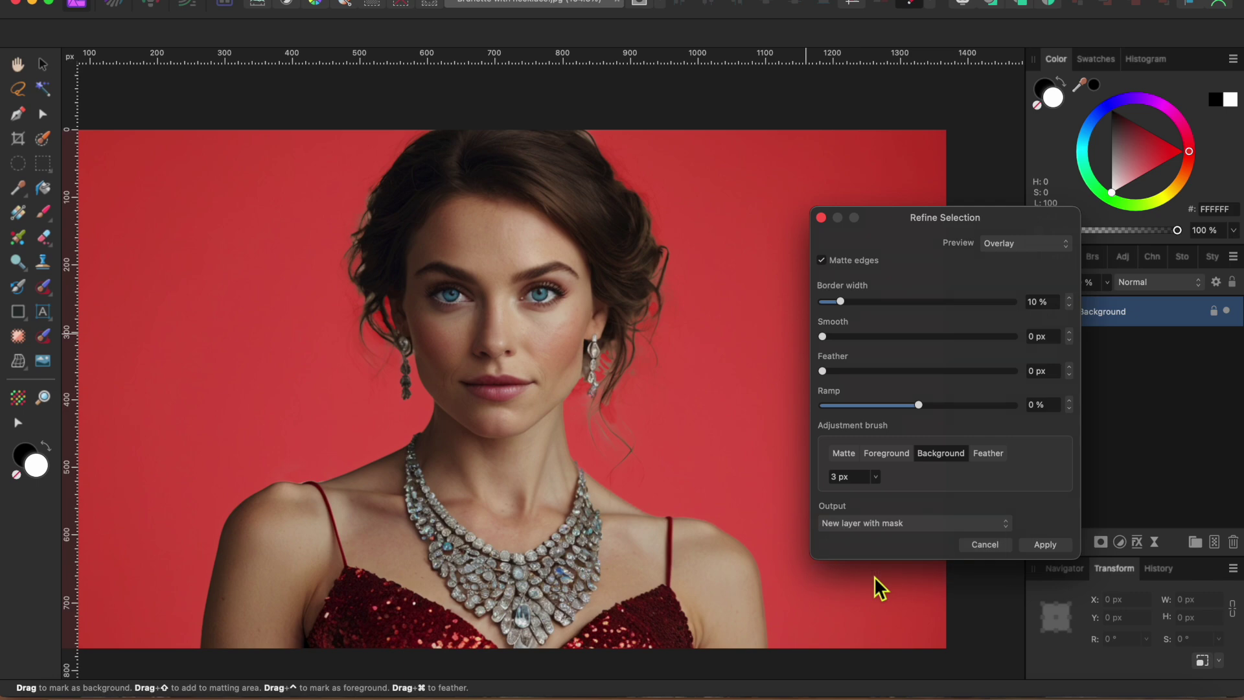
left_click(1056, 548)
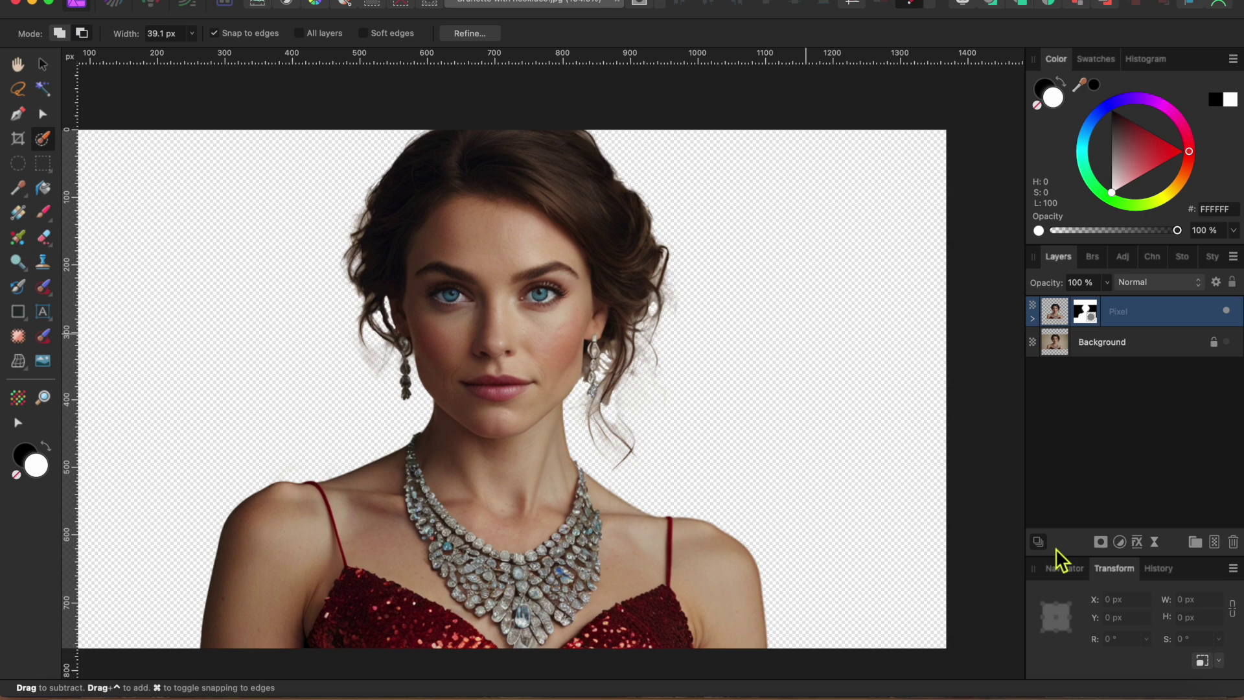
scroll(847, 551, "up", 1)
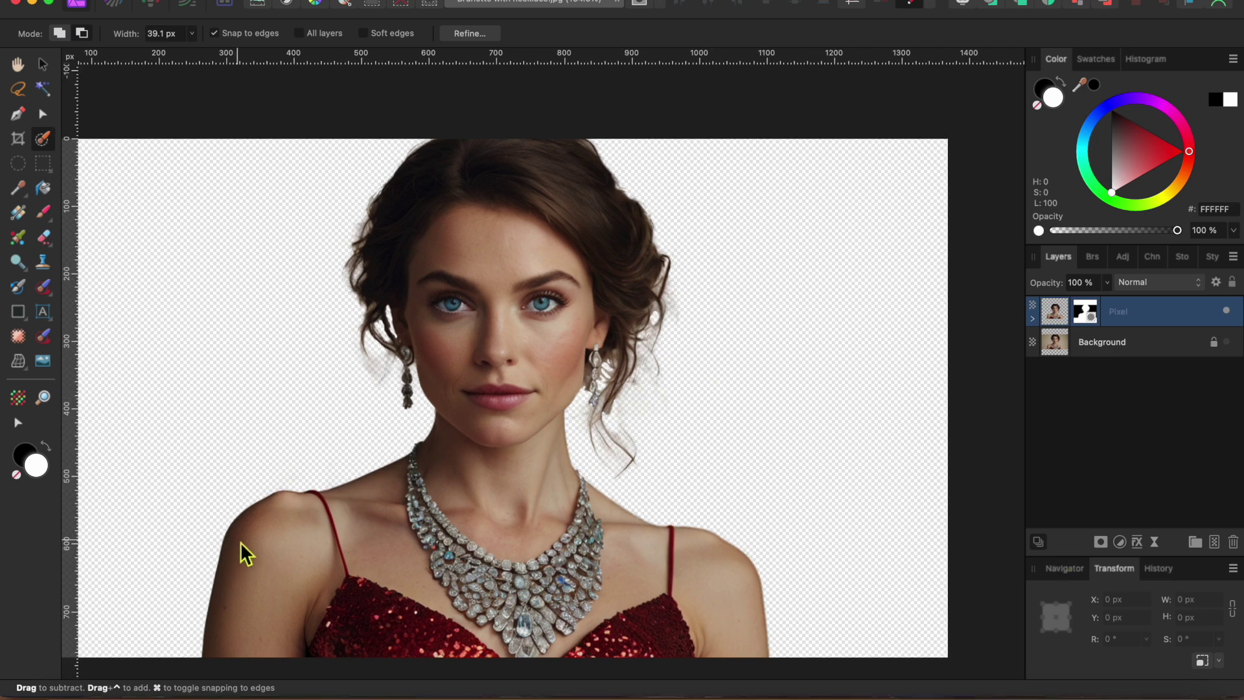
scroll(239, 544, "up", 3)
scroll(370, 447, "up", 3)
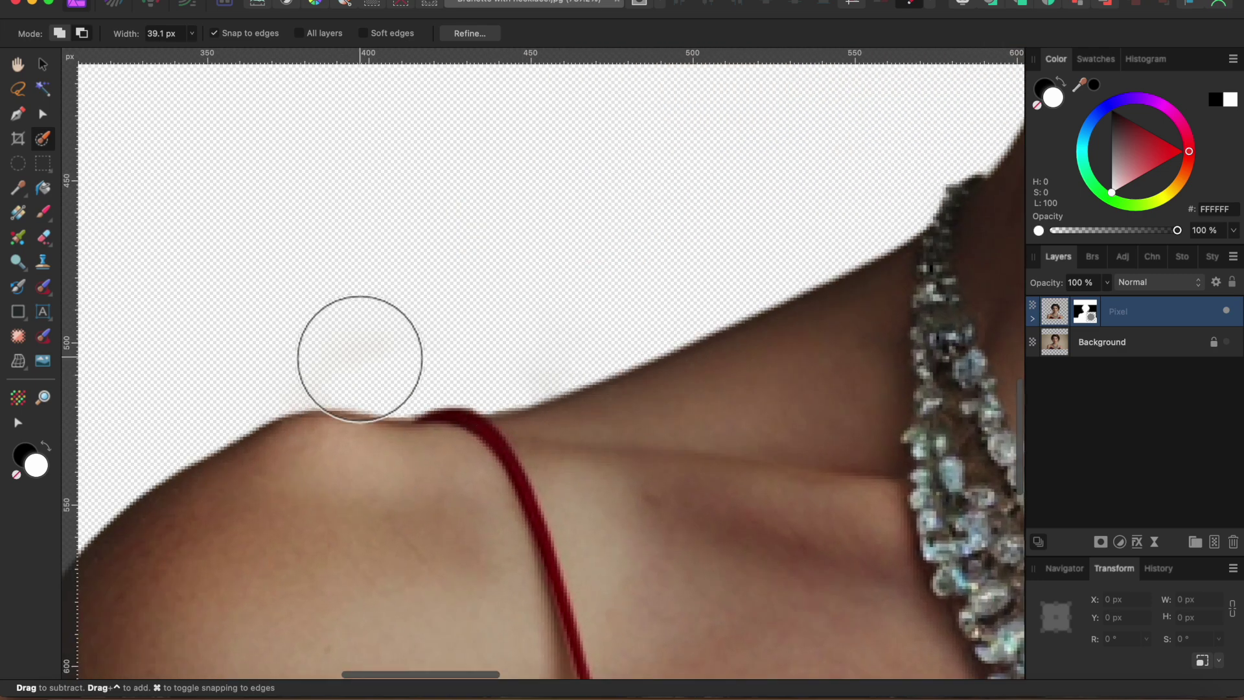
scroll(547, 383, "right", 15)
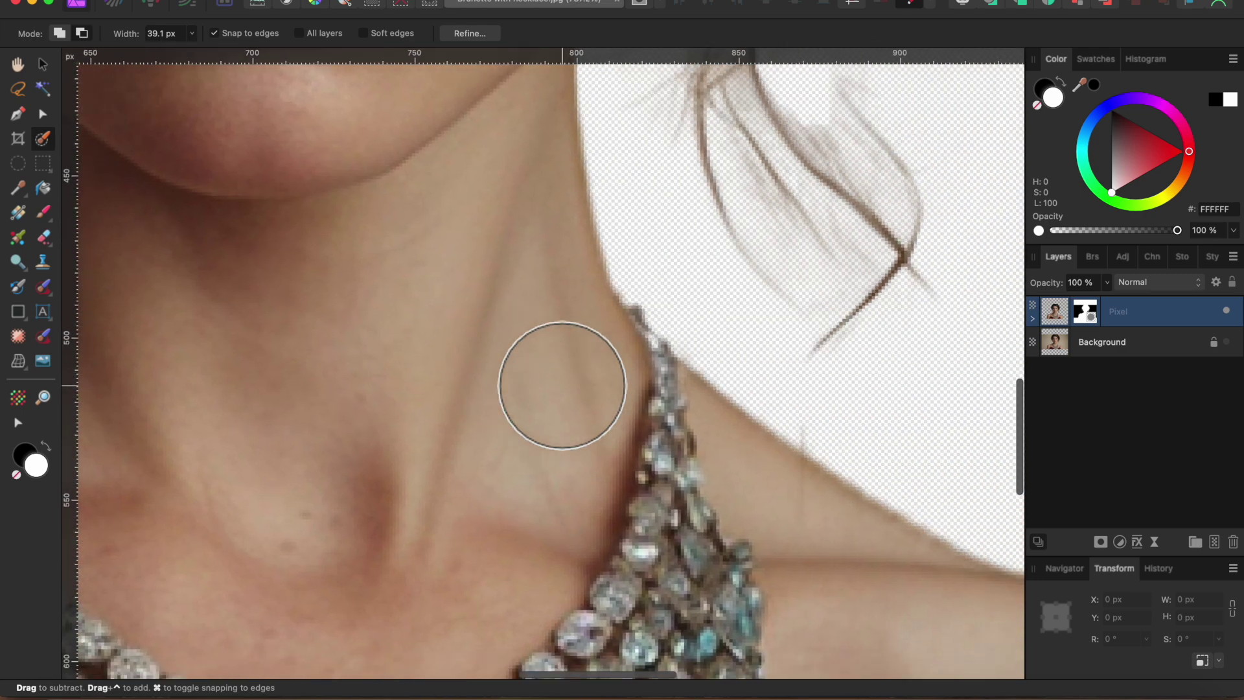
scroll(563, 385, "right", 15)
scroll(563, 386, "down", 10)
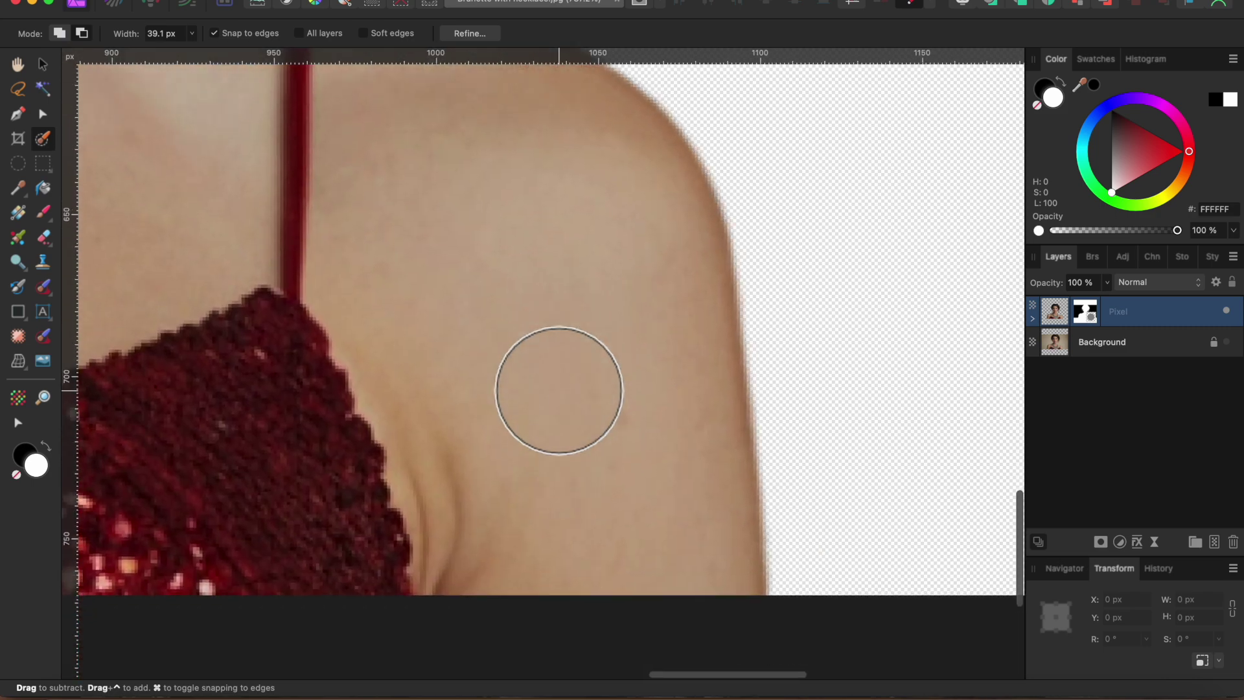
scroll(559, 391, "up", 20)
scroll(559, 391, "left", 6)
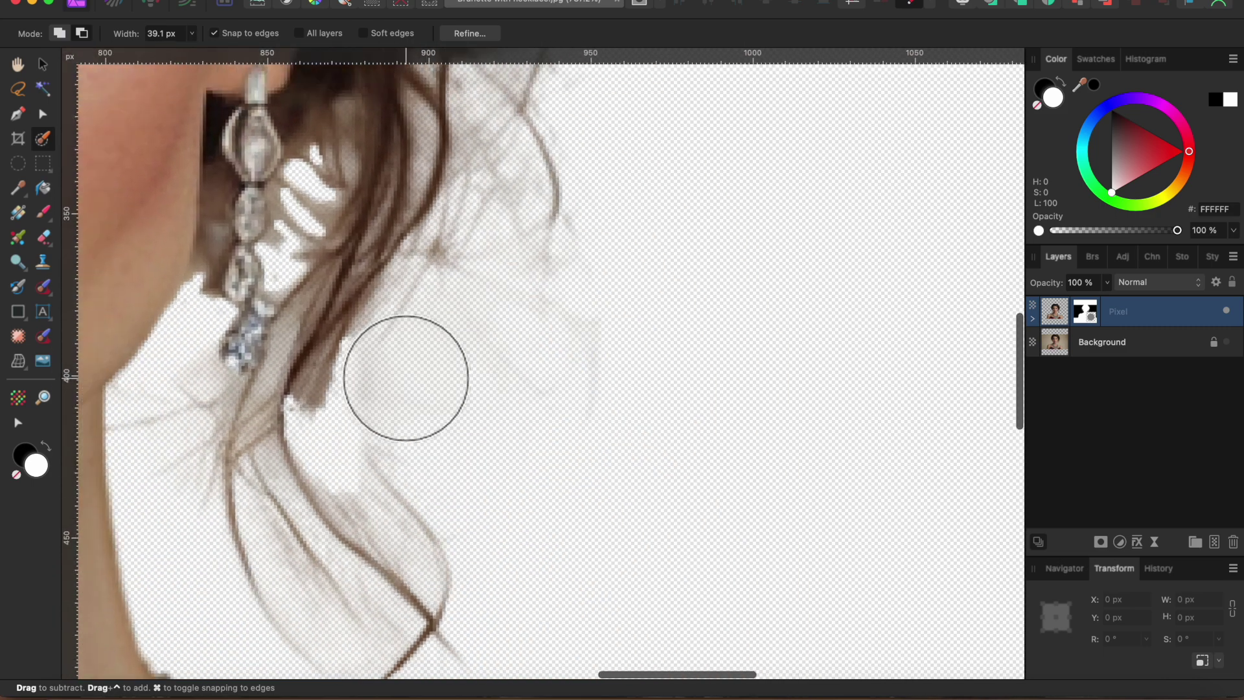
scroll(405, 378, "down", 10)
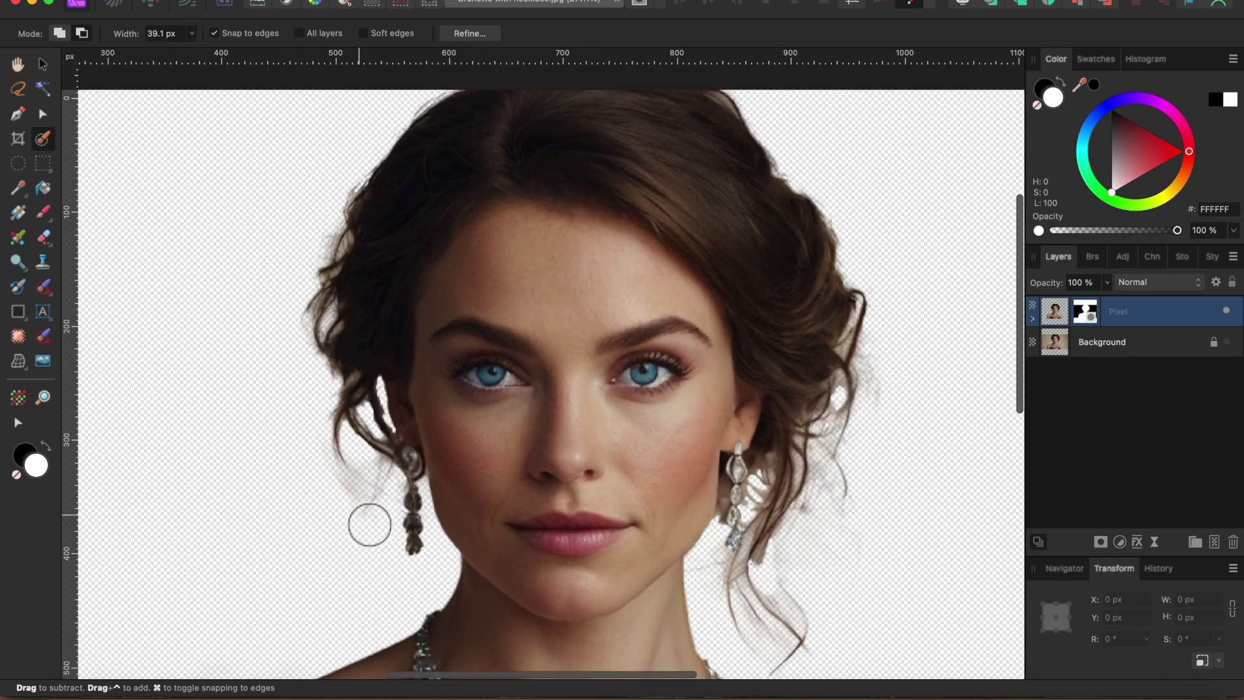
scroll(369, 525, "down", 10)
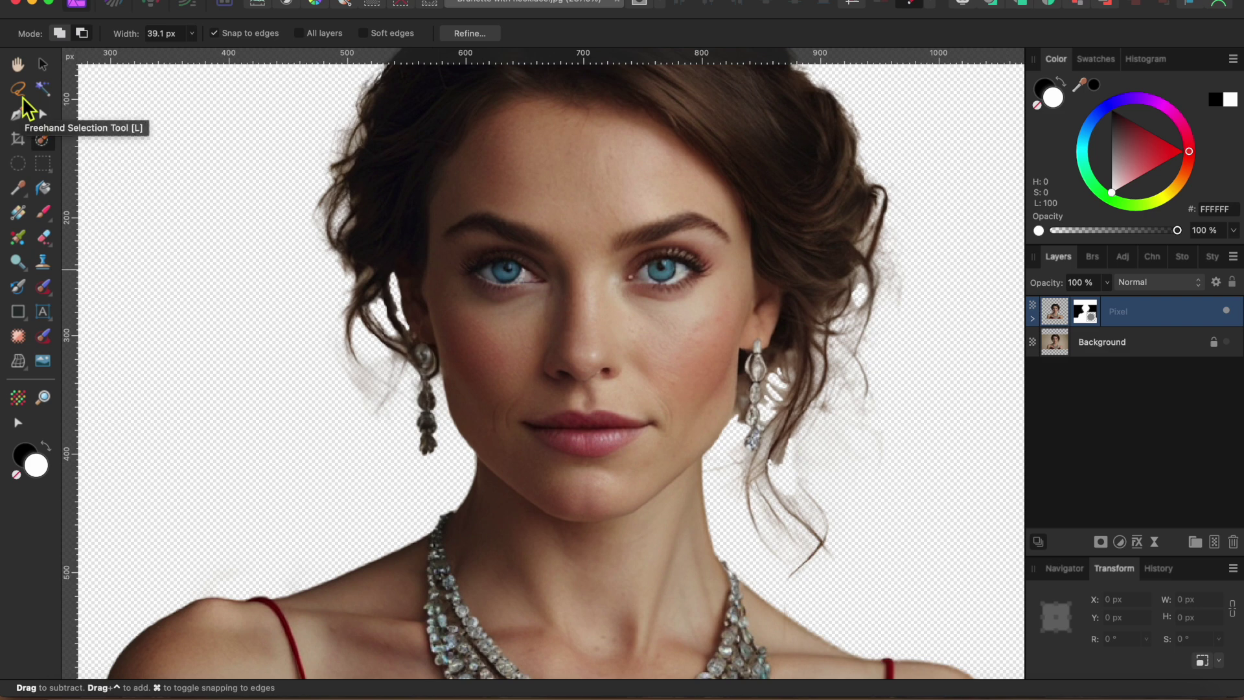
Outline the leftover pale patch above the left shoulder with the Freehand Selection Tool.
left_click(22, 97)
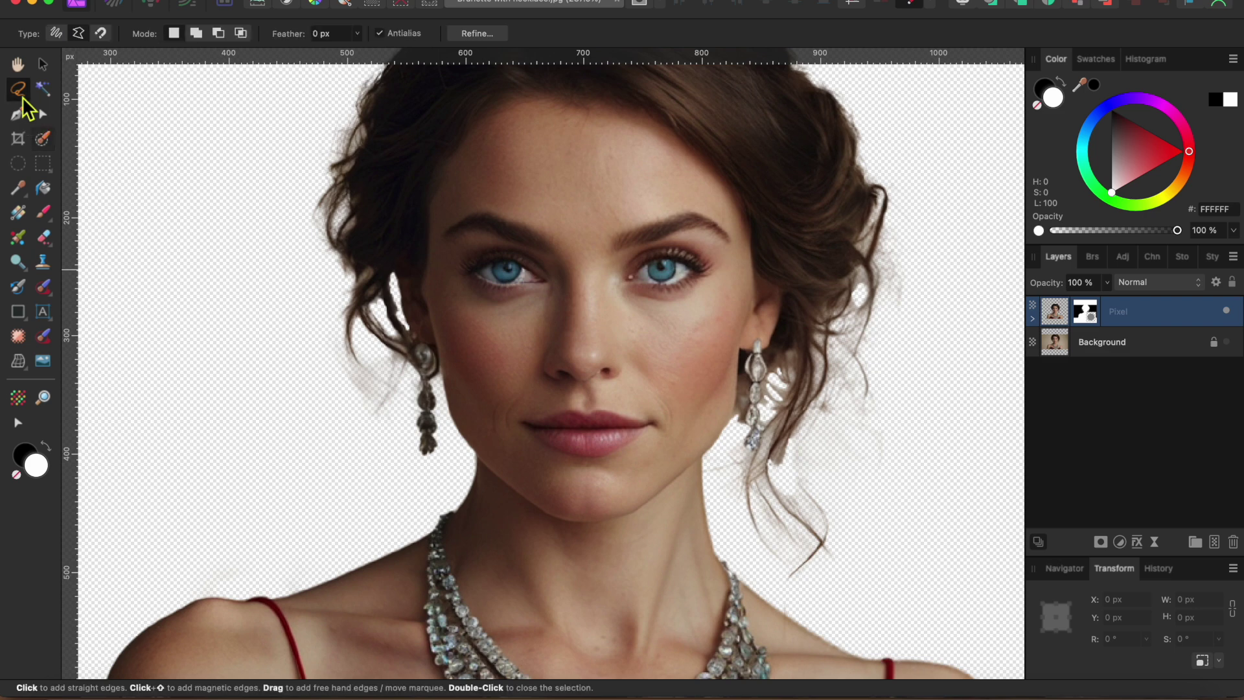
scroll(224, 565, "up", 5)
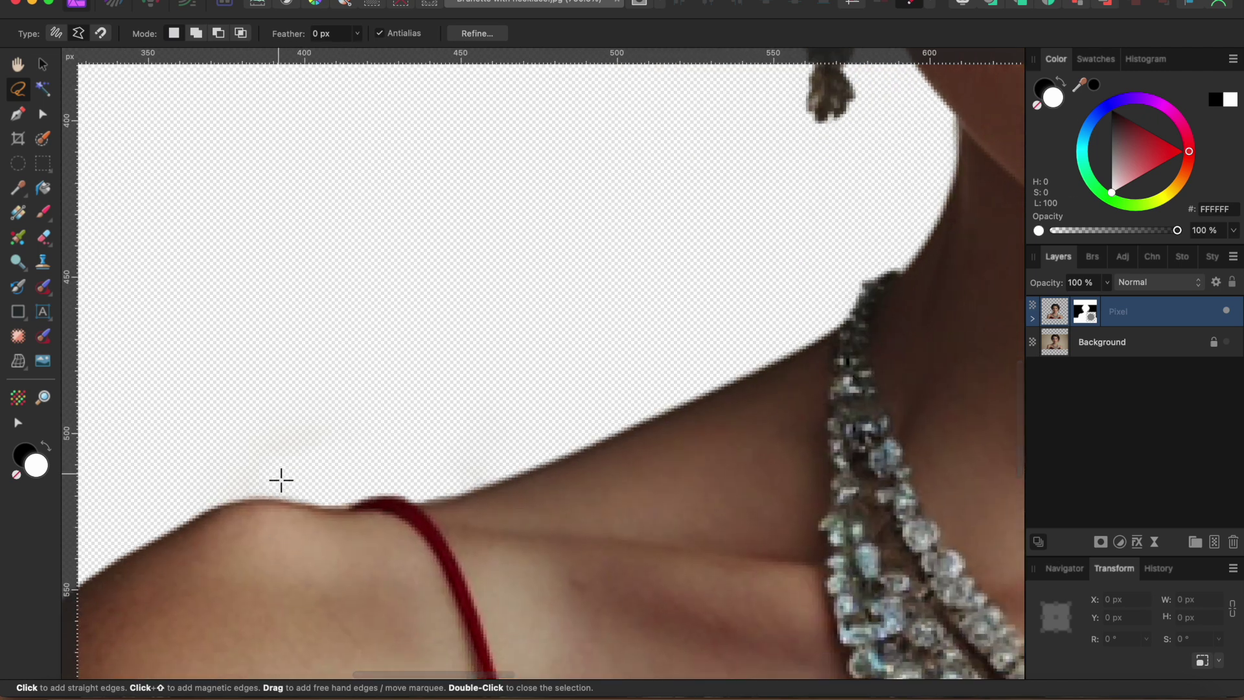
left_click(211, 500)
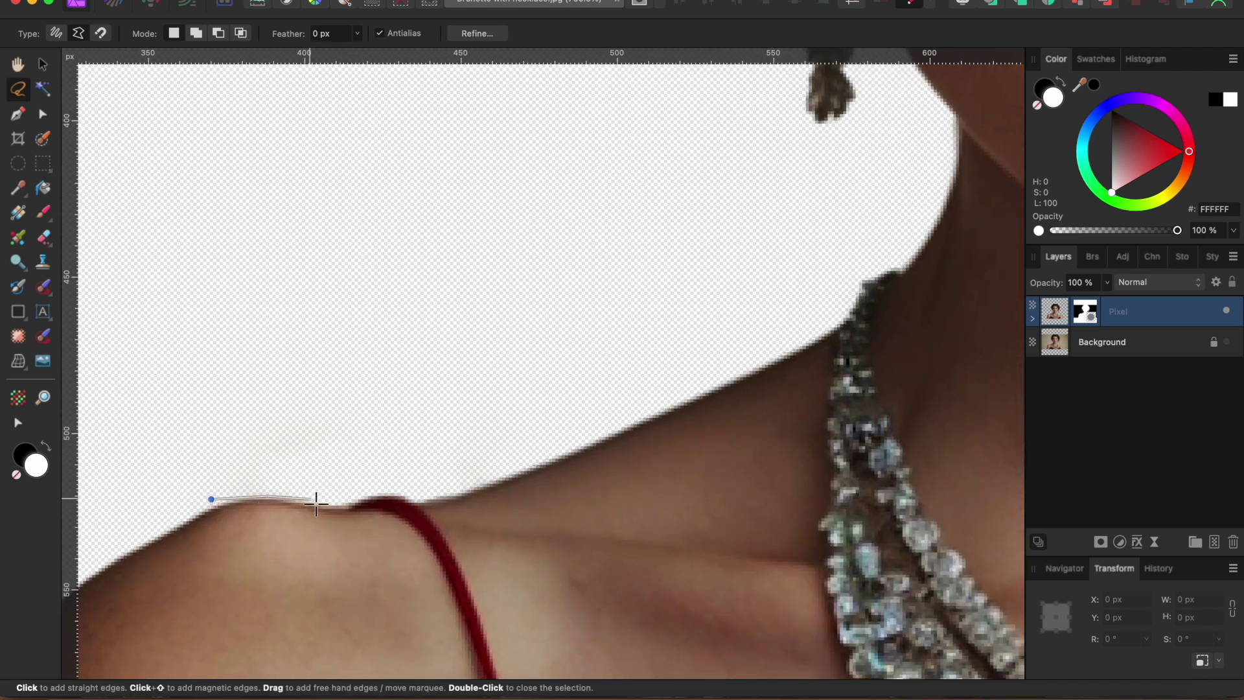
left_click_drag(366, 495, 394, 491)
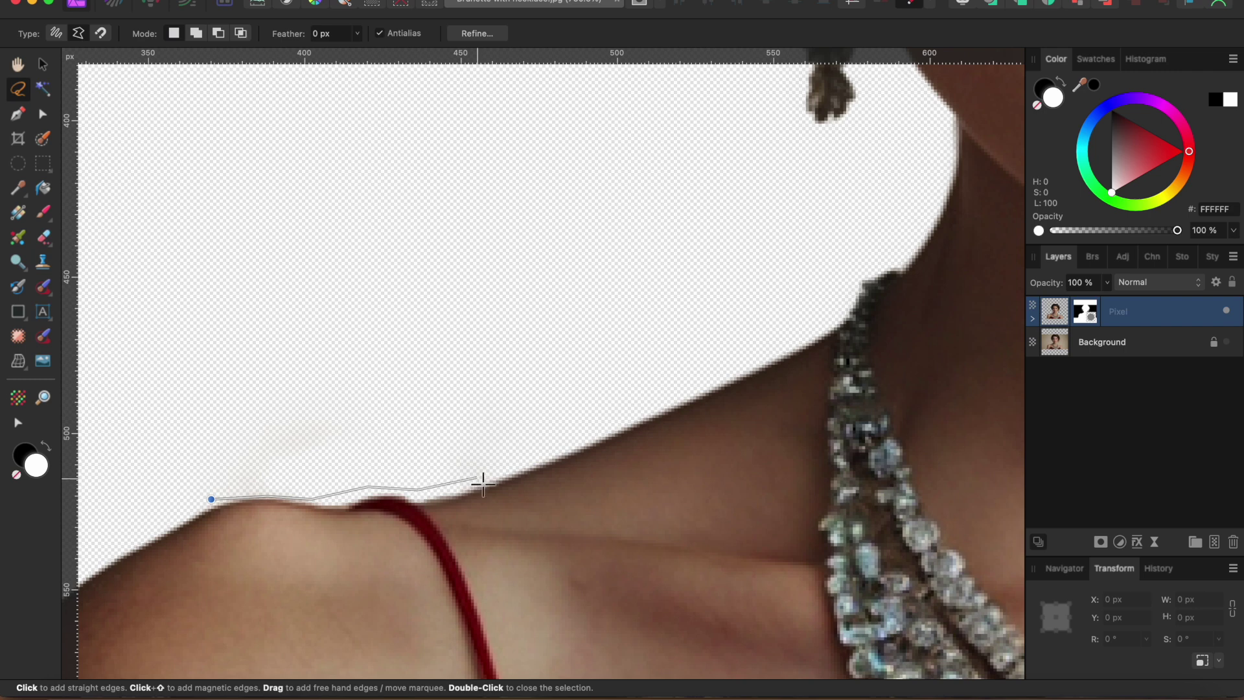
left_click(502, 399)
left_click(505, 258)
left_click(194, 274)
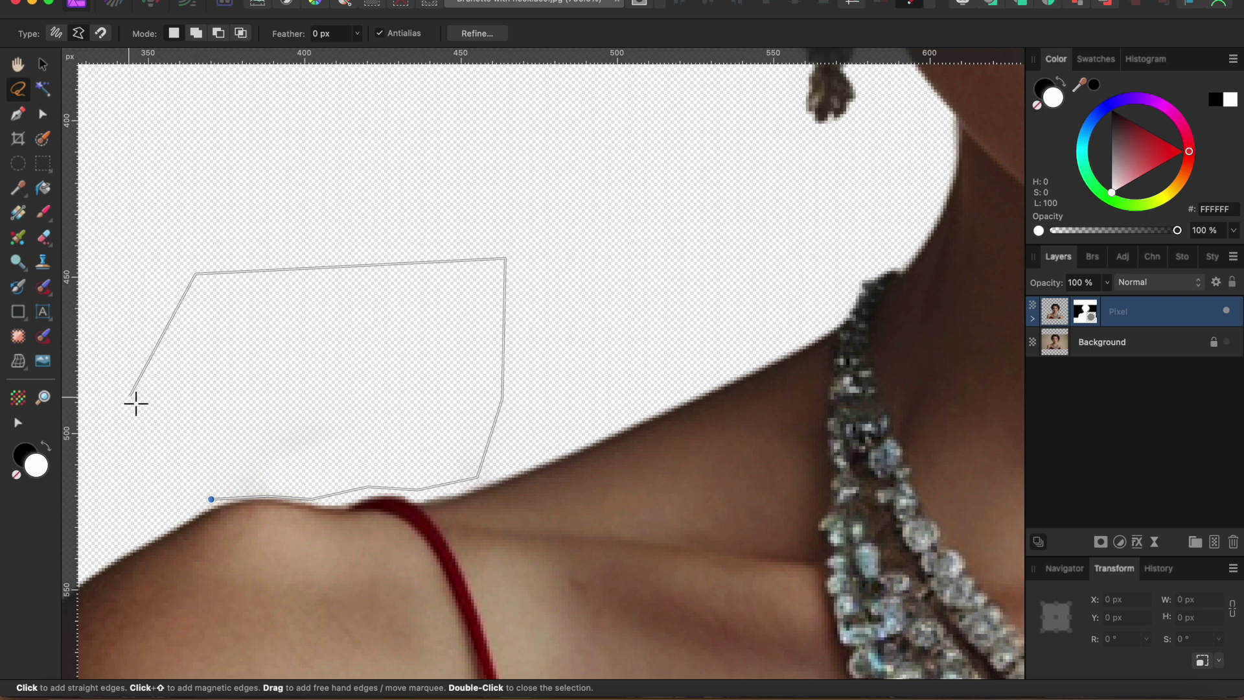
left_click(129, 400)
left_click(212, 500)
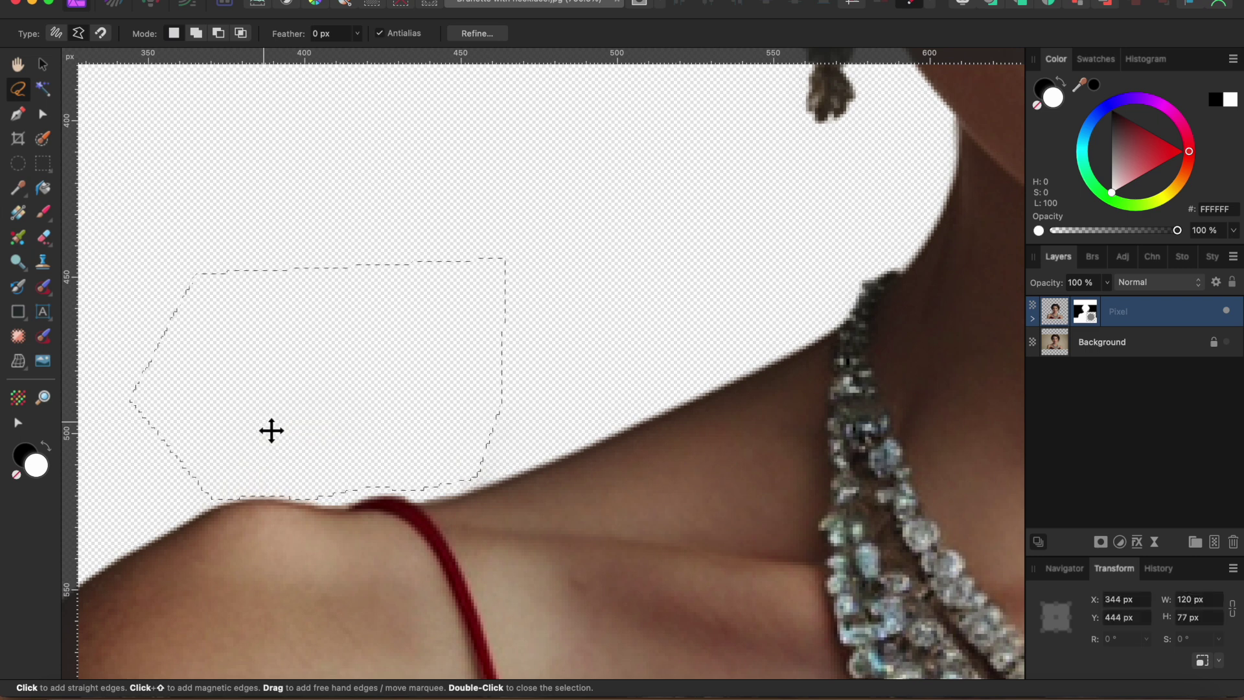
Outline the pale haze beside the right-hand hair and delete it.
scroll(261, 457, "down", 5)
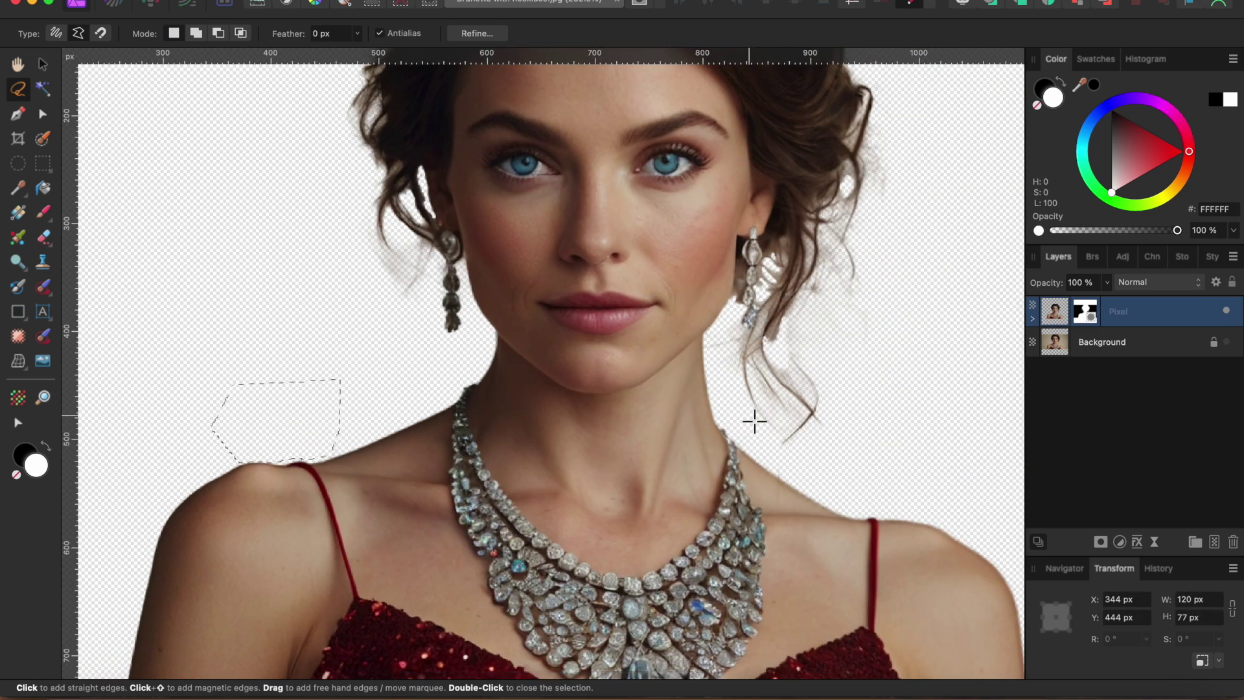
scroll(777, 418, "up", 2)
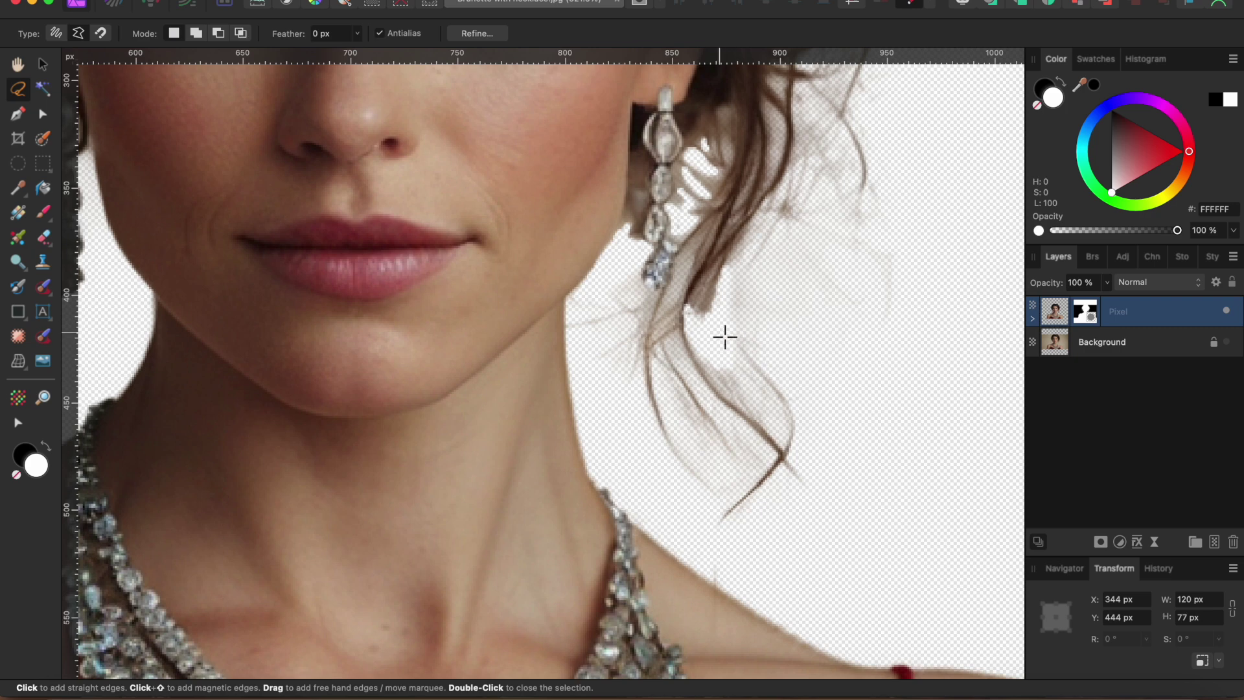
left_click(917, 338)
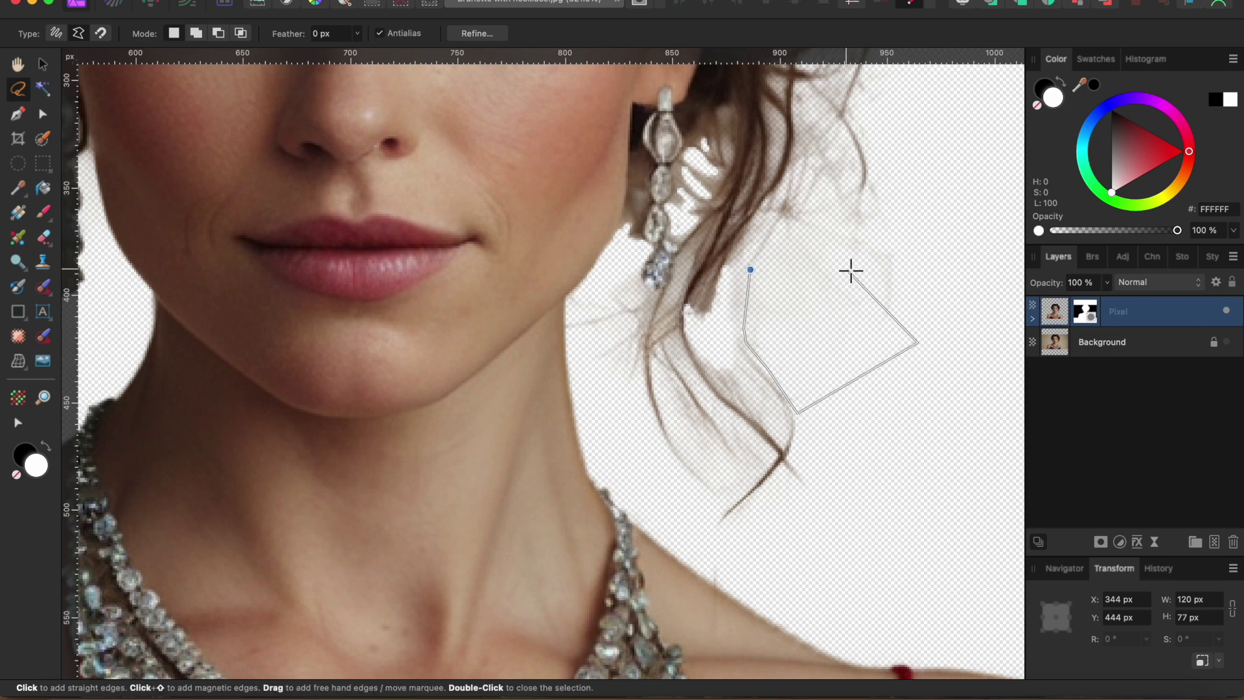
left_click(797, 240)
left_click(751, 269)
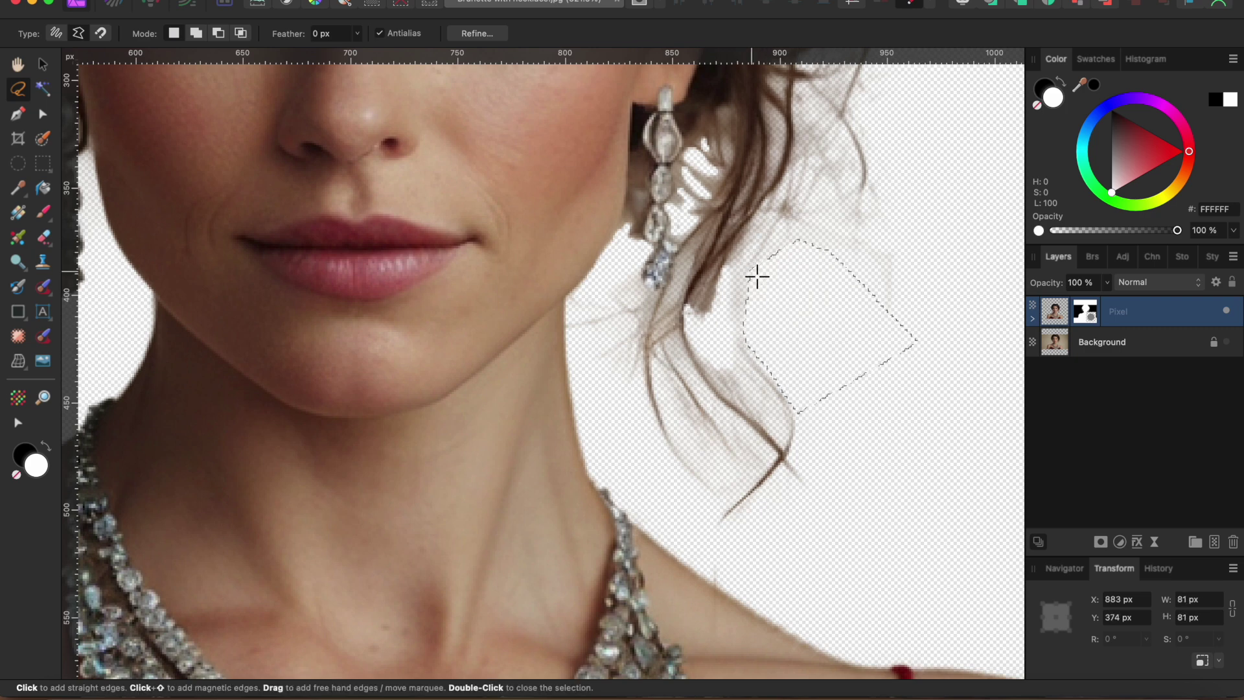
left_click(795, 244)
left_click(820, 188)
left_click(843, 215)
left_click(882, 209)
left_click(877, 160)
left_click(929, 173)
left_click(958, 389)
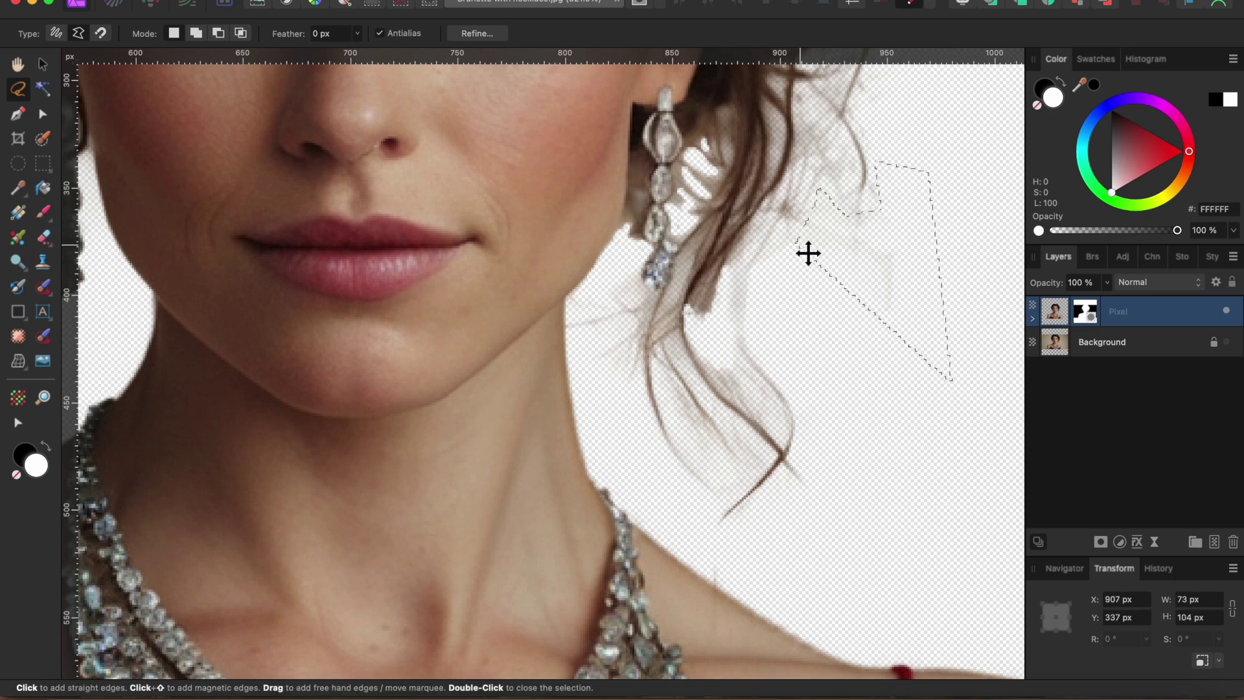
left_click(809, 253)
key("super+d")
Remove the haze beside the hanging curl and left earring, deselect, and fit the image to the window.
scroll(784, 293, "up", 8)
scroll(784, 293, "right", 3)
scroll(784, 295, "down", 5)
scroll(785, 295, "left", 2)
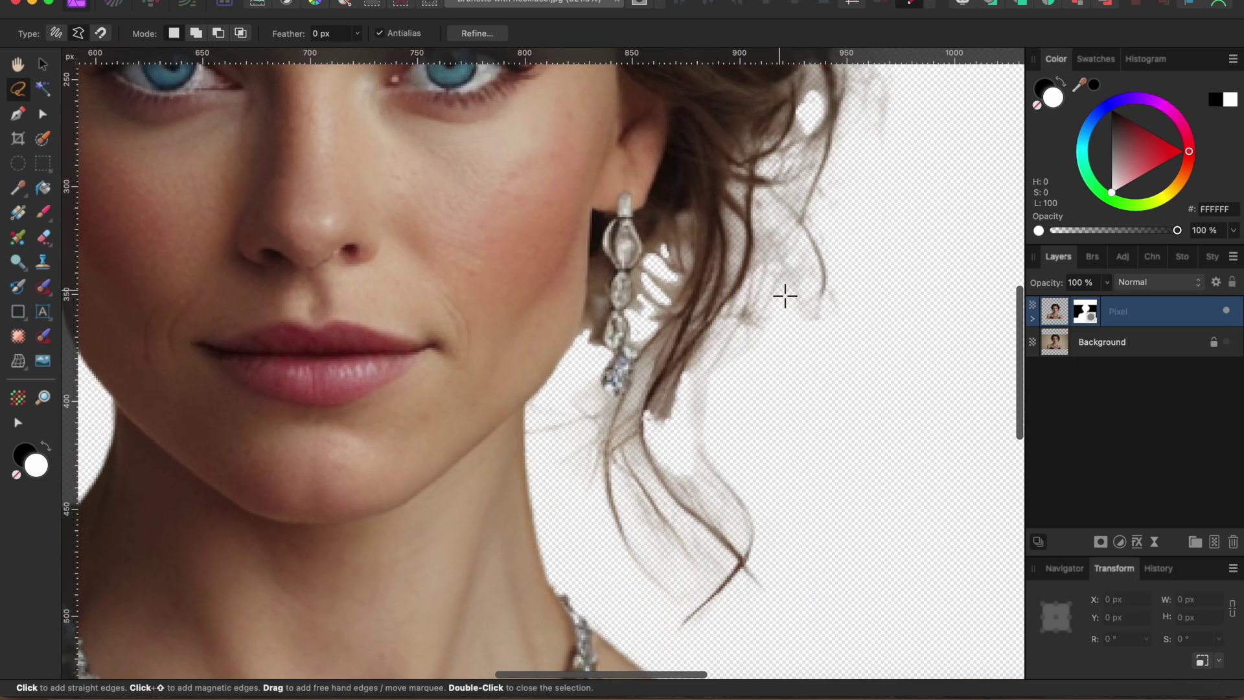
left_click(693, 458)
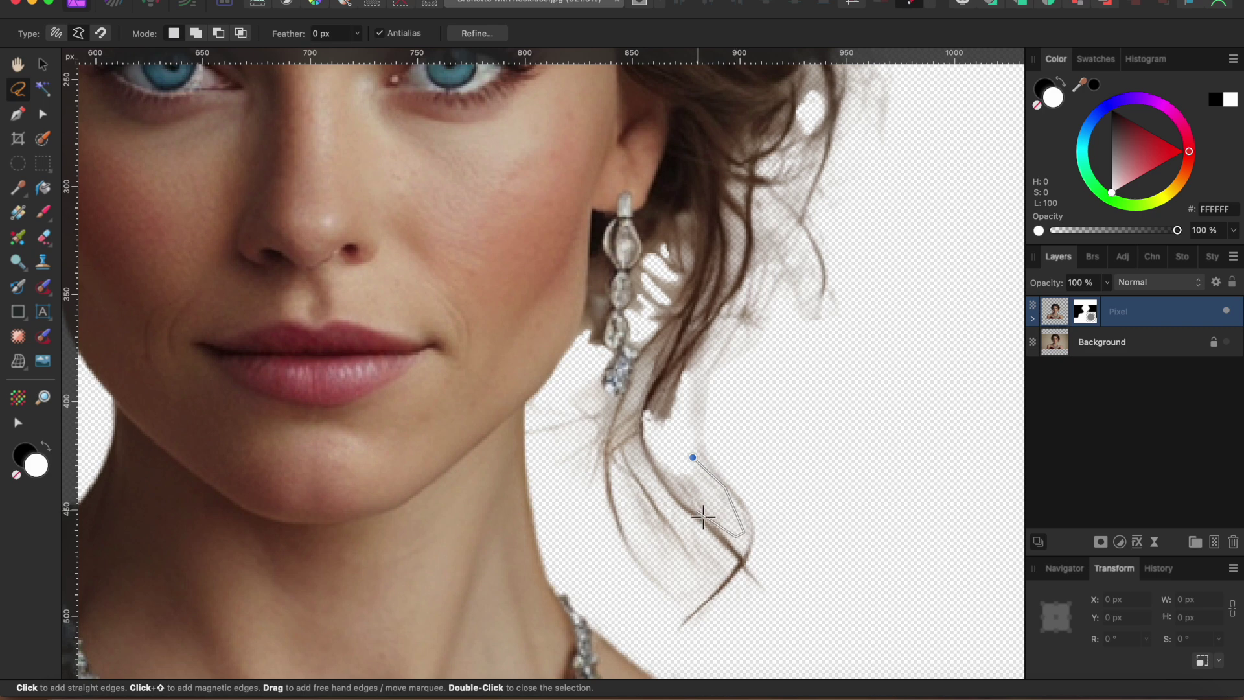
left_click(692, 457)
scroll(661, 495, "down", 4)
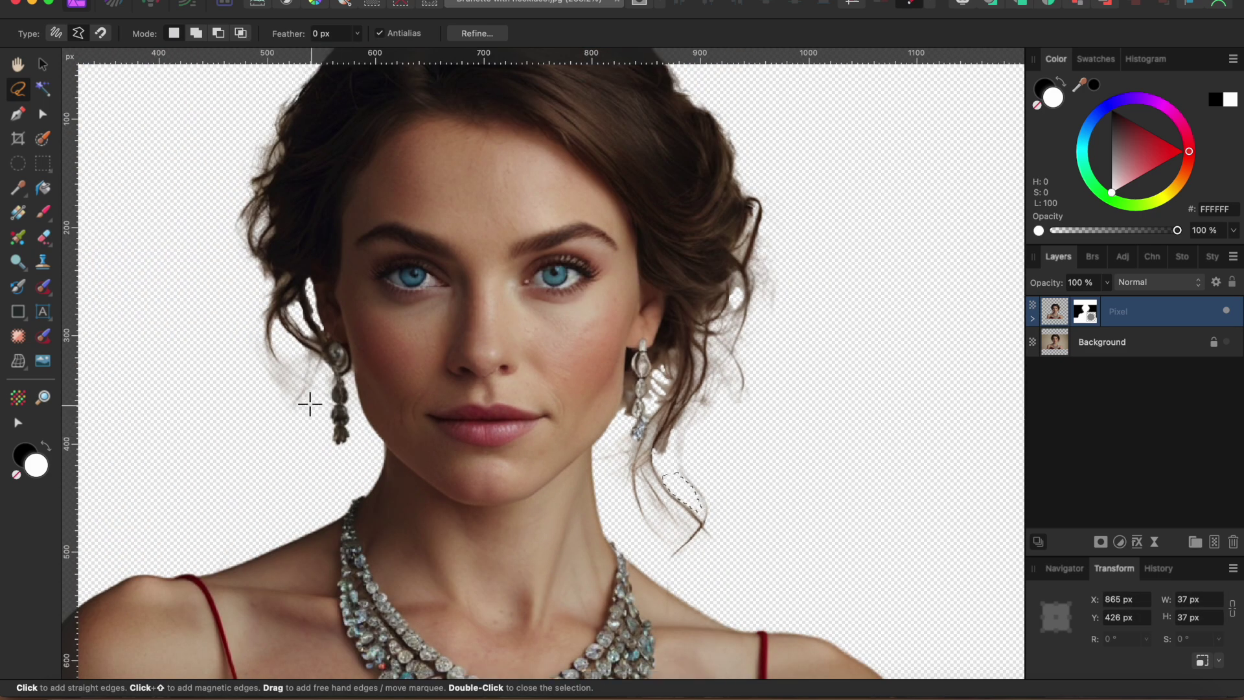
scroll(213, 310, "up", 6)
left_click(180, 266)
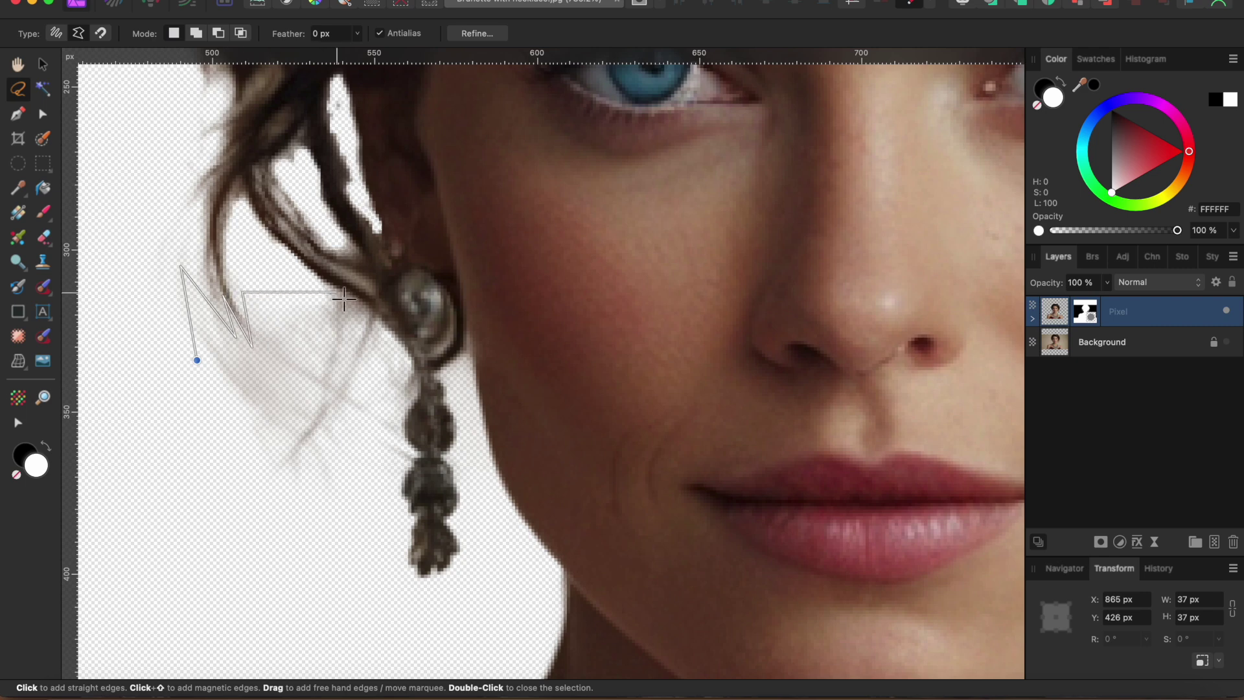
left_click(197, 360)
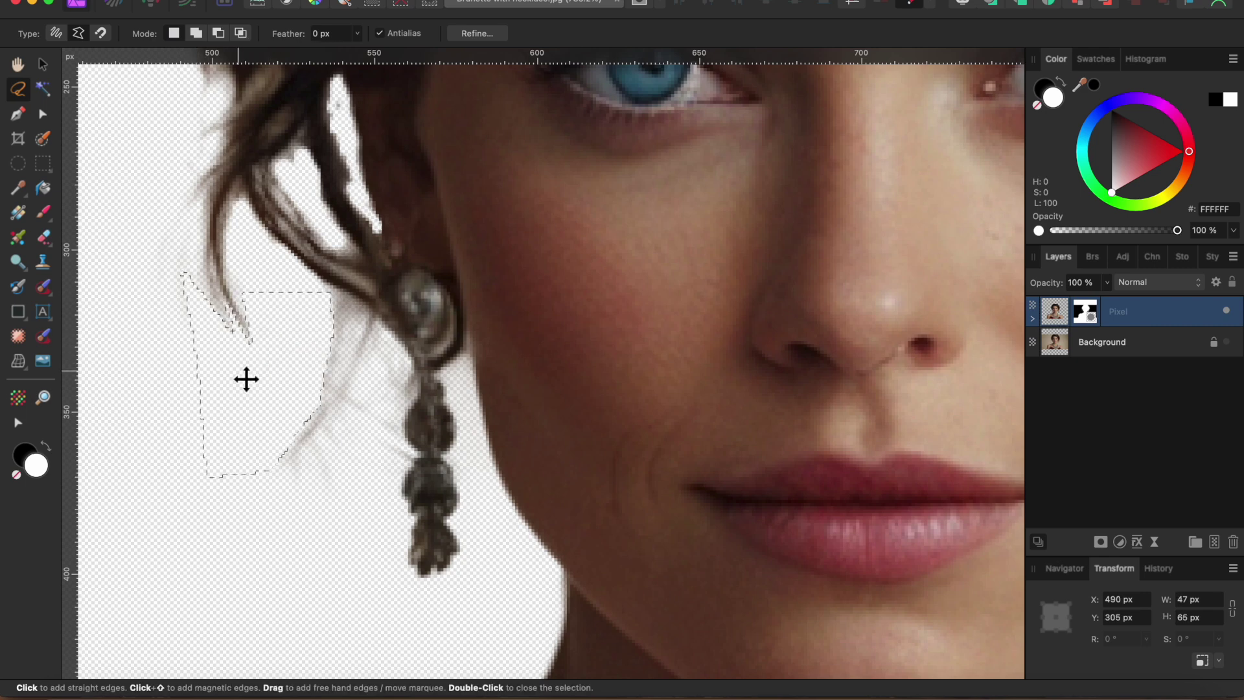
key("super+1")
key("super+0")
key("super+d")
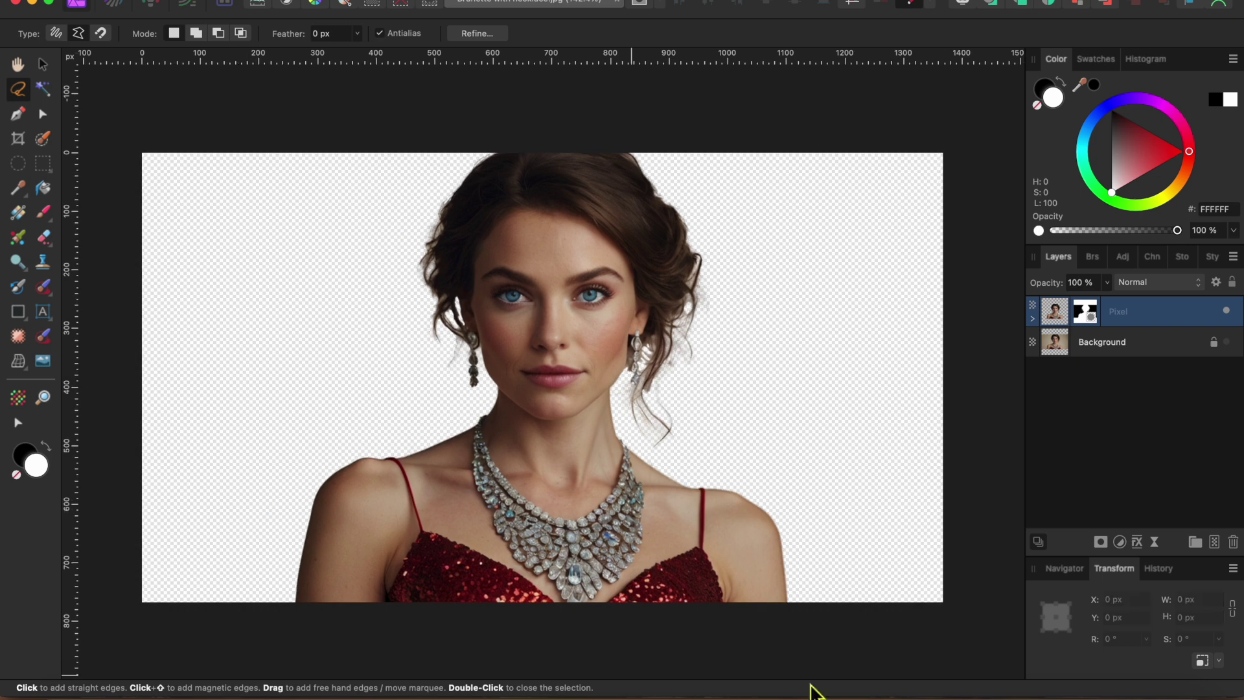
Draw a full-canvas rectangle snapped to 0,0 and move it below the portrait Pixel layer.
left_click(19, 312)
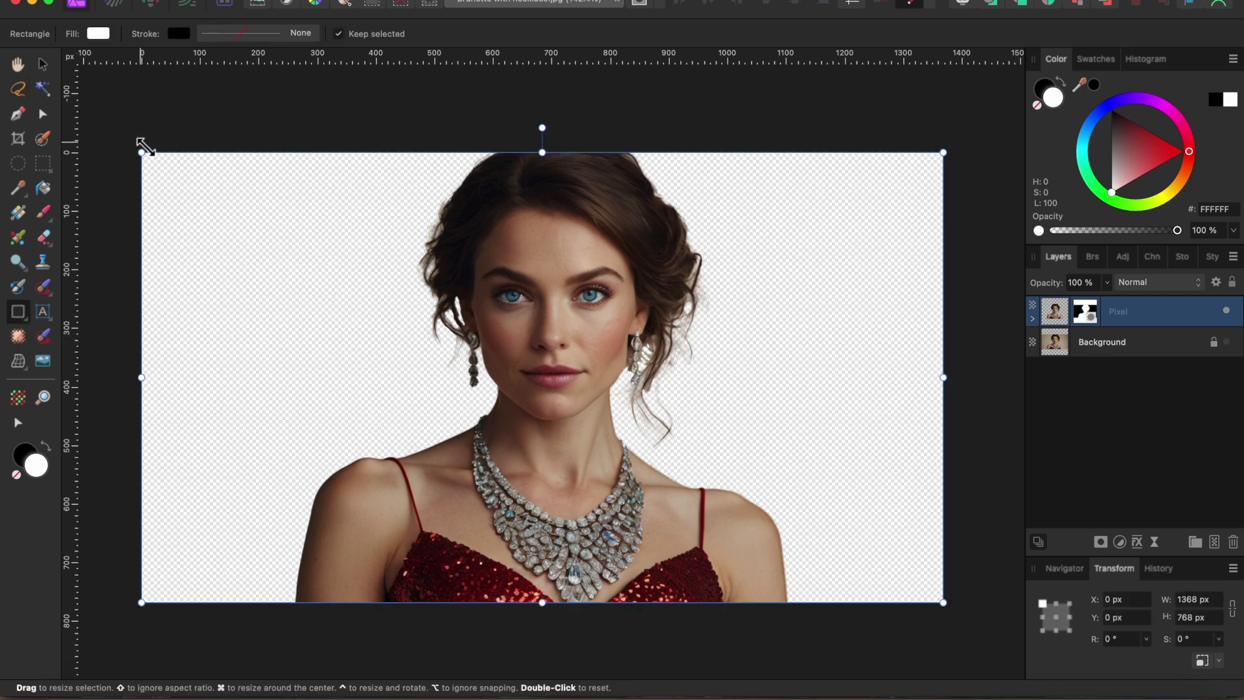
left_click_drag(152, 161, 943, 602)
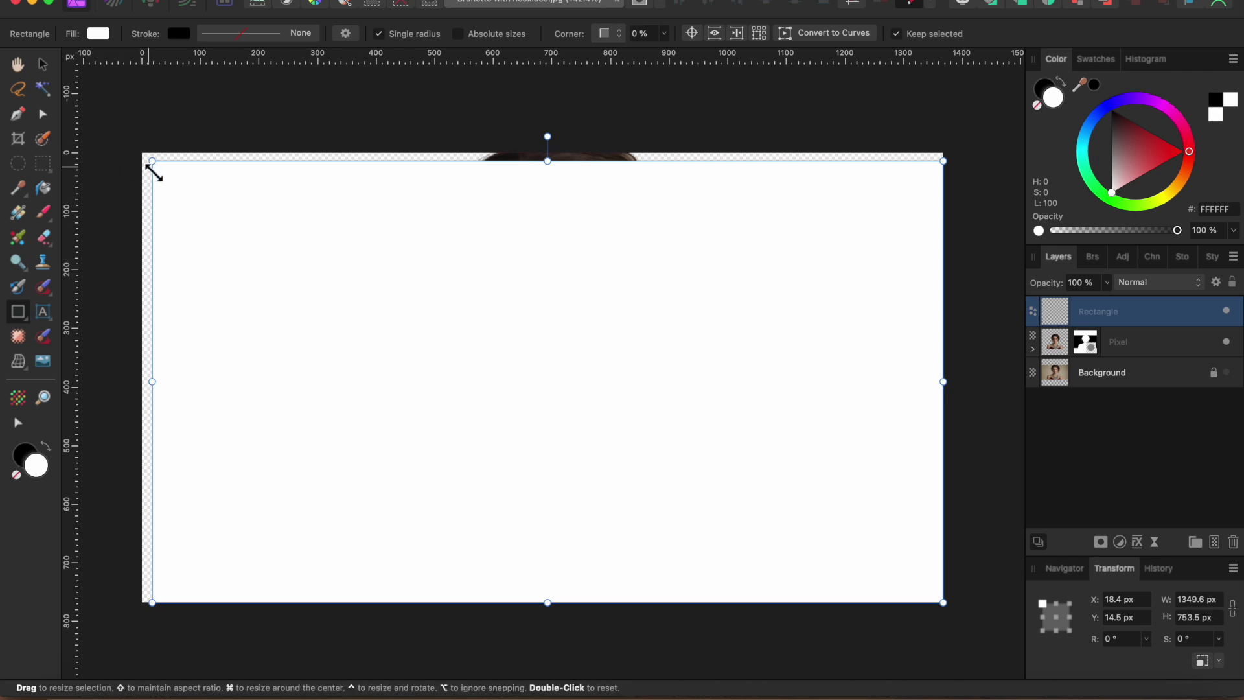
left_click_drag(152, 161, 142, 153)
scroll(395, 211, "down", 2)
scroll(394, 211, "left", 2)
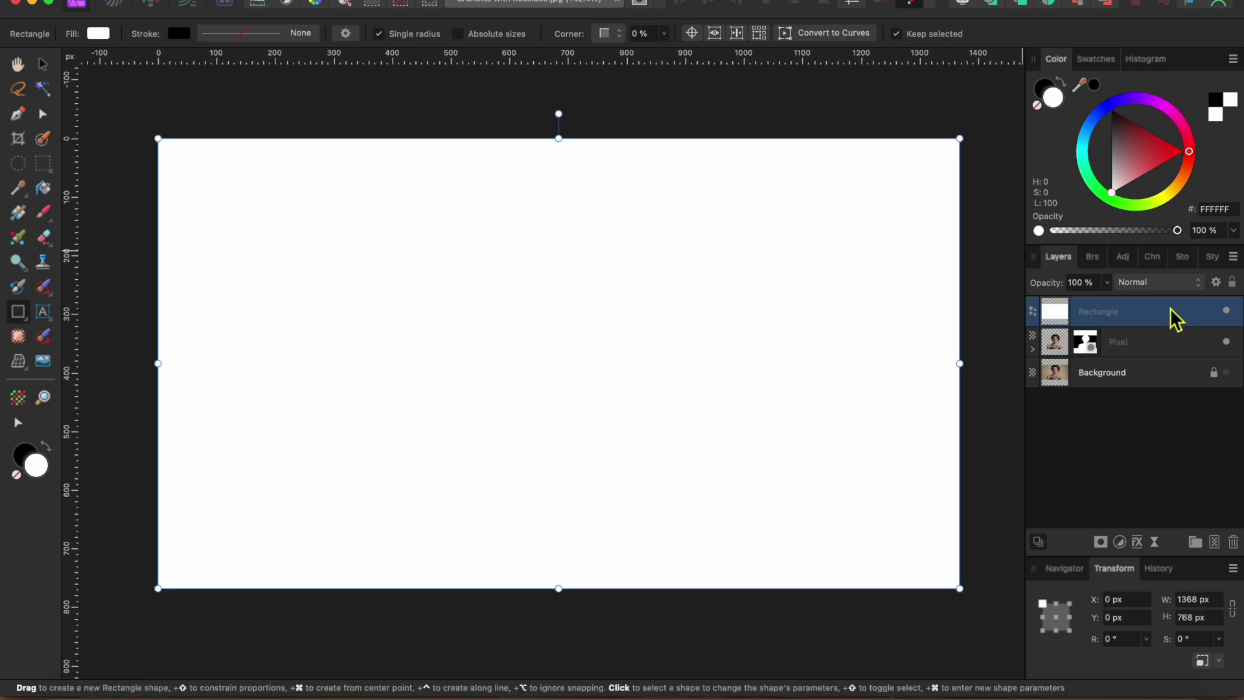
left_click_drag(1177, 318, 1131, 374)
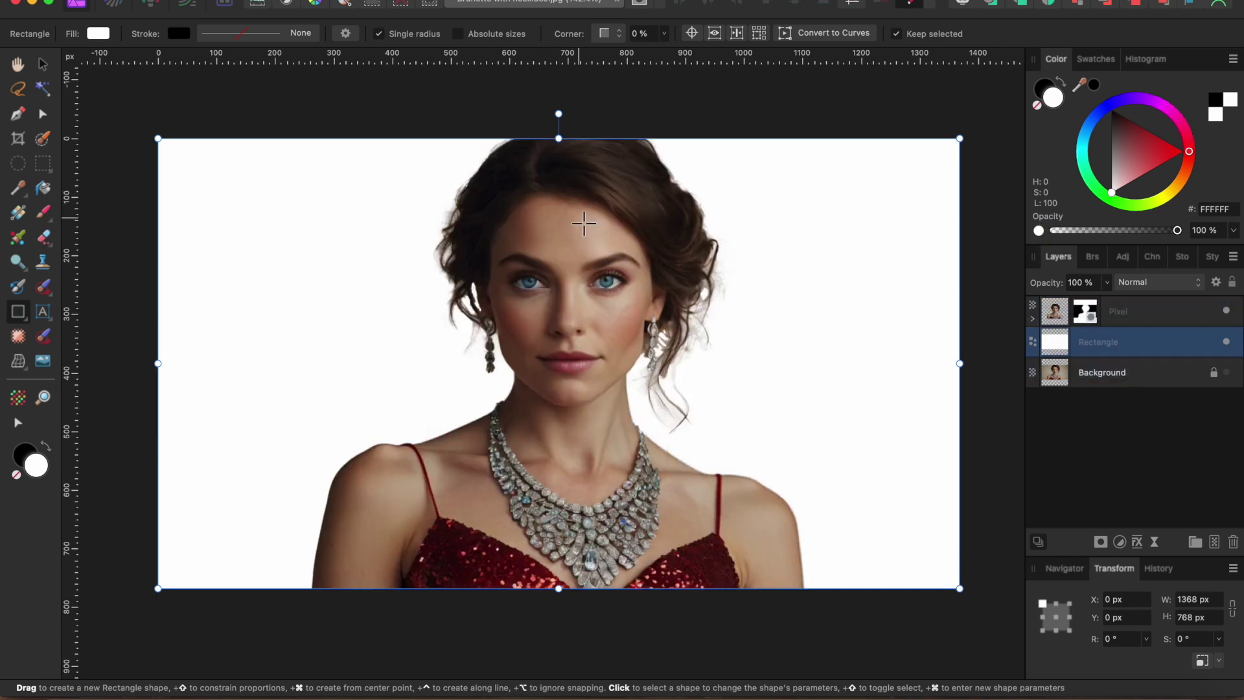
left_click(99, 33)
Change the backdrop rectangle's fill from red to vivid blue 4F00FF.
left_click(257, 164)
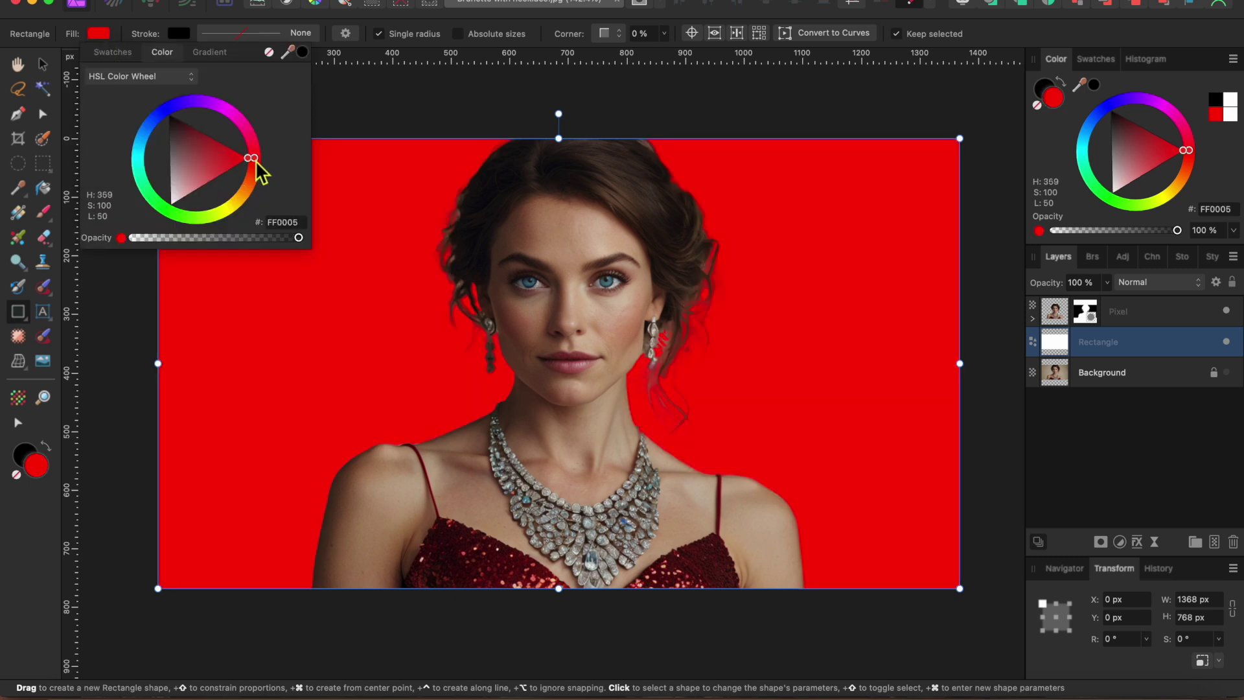
left_click_drag(260, 160, 185, 87)
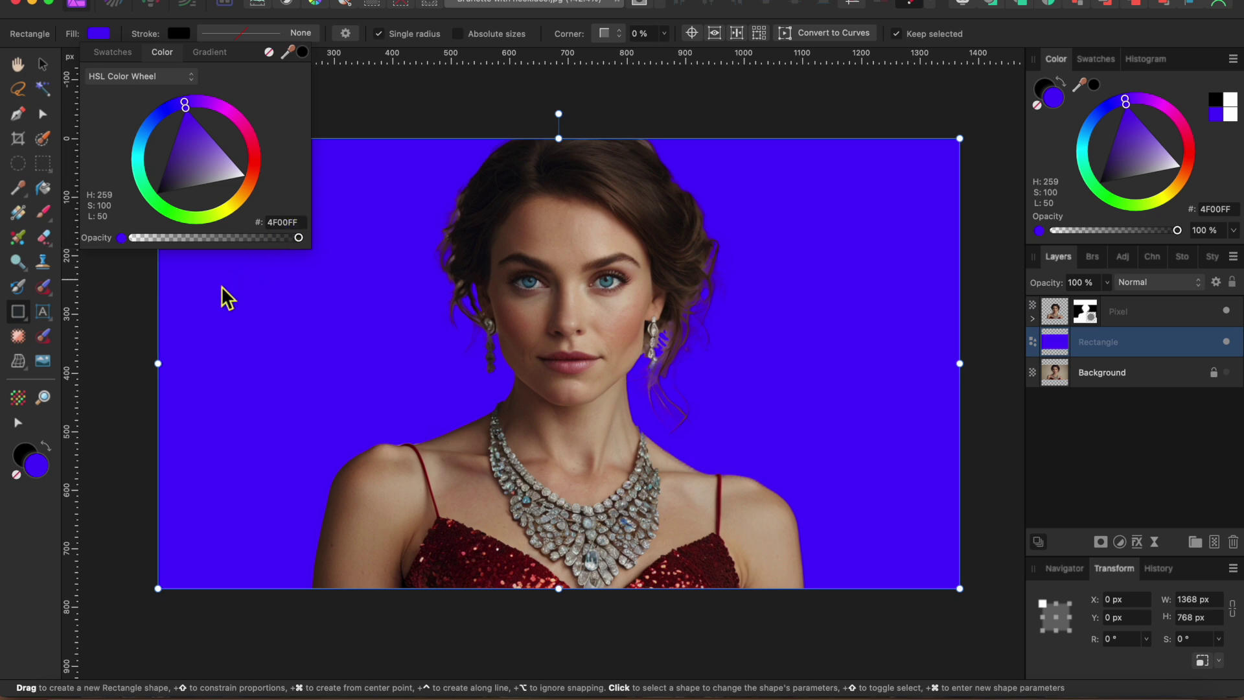
left_click(17, 212)
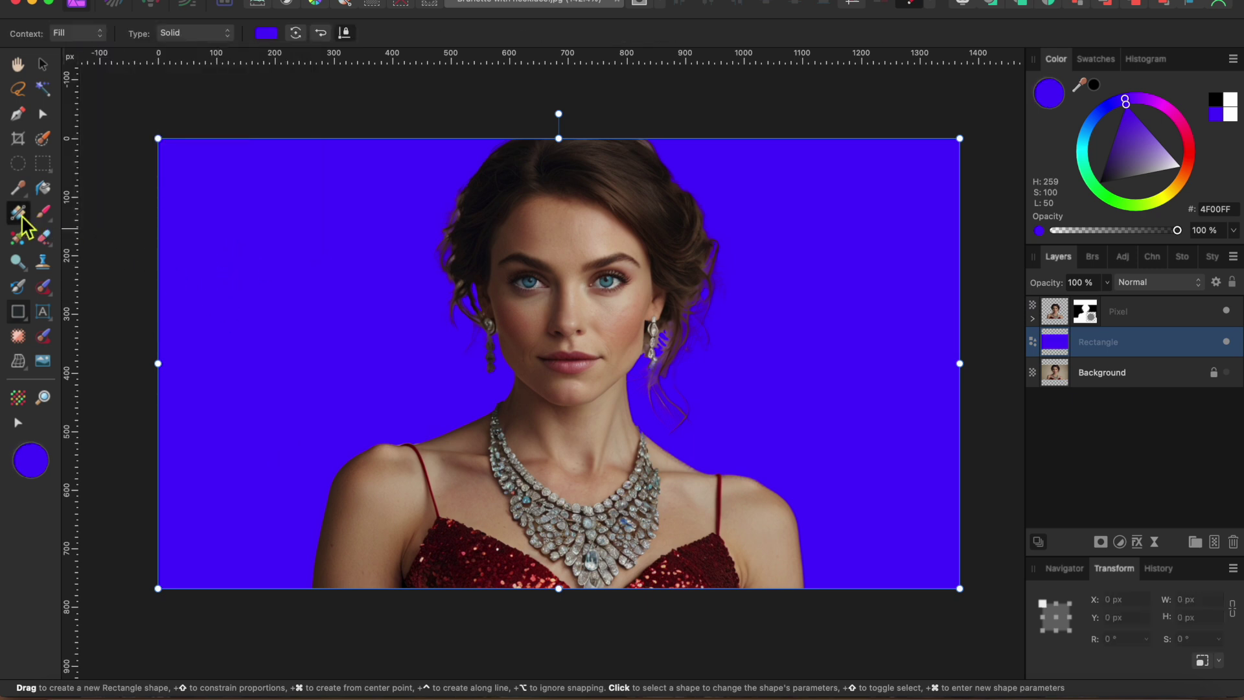
Lay a diagonal linear gradient from blue at upper left to black at lower right.
left_click_drag(859, 522, 922, 517)
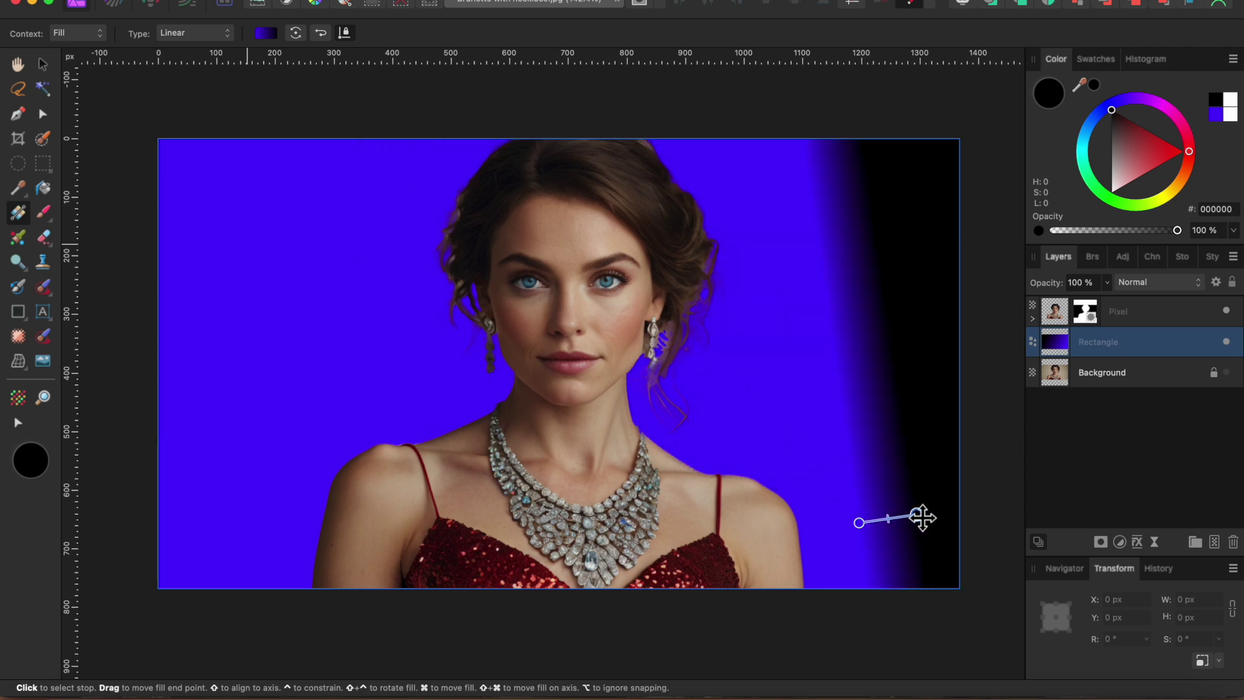
left_click_drag(864, 527, 261, 296)
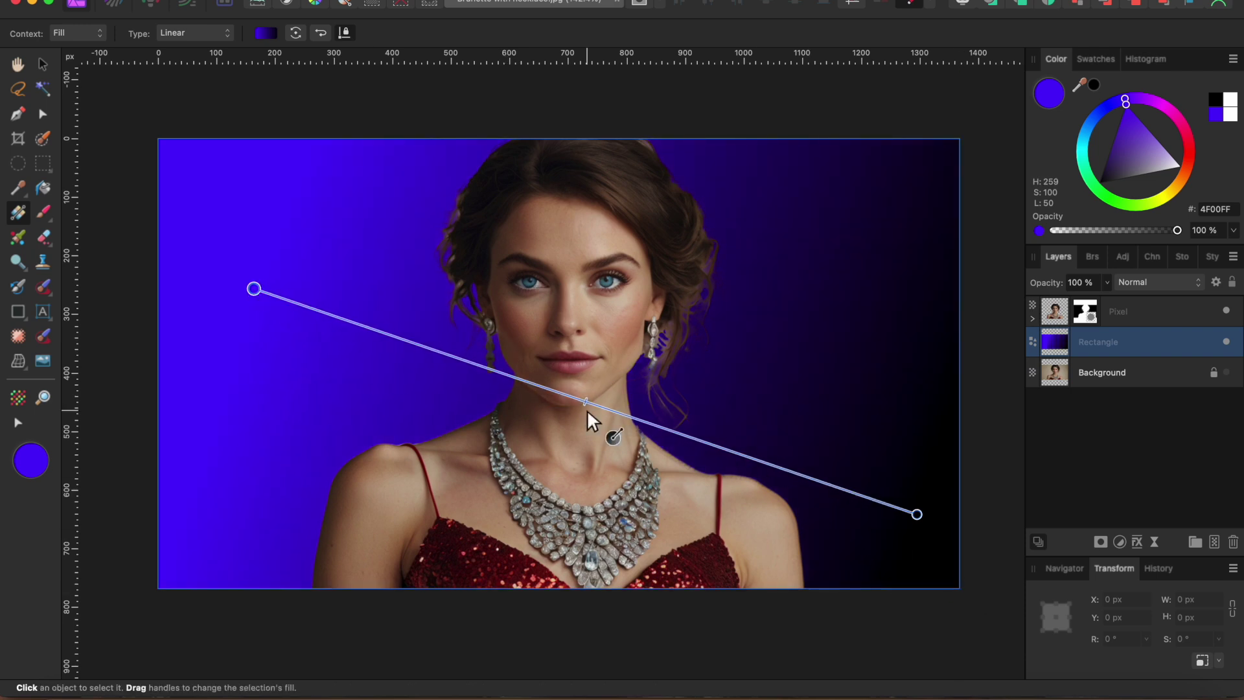
left_click(44, 64)
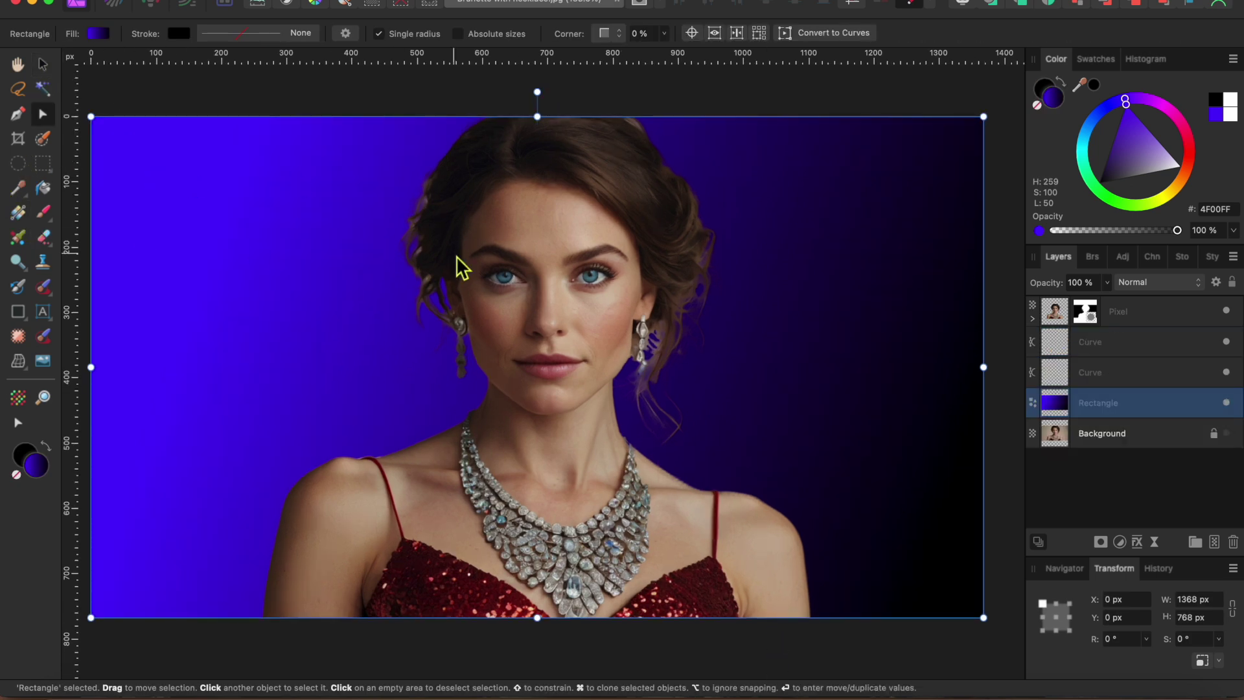
scroll(496, 282, "up", 10)
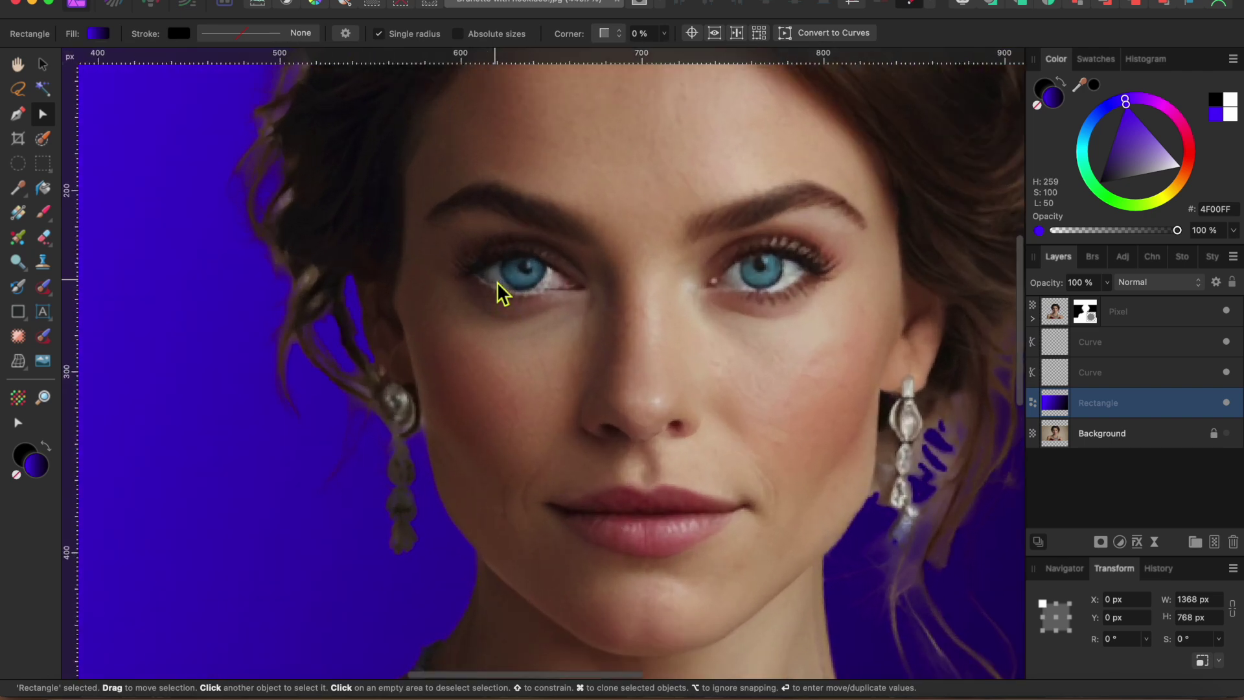
With the Pen tool, place nodes from the iris's upper-left edge down its left side and along the bottom.
scroll(512, 284, "up", 3)
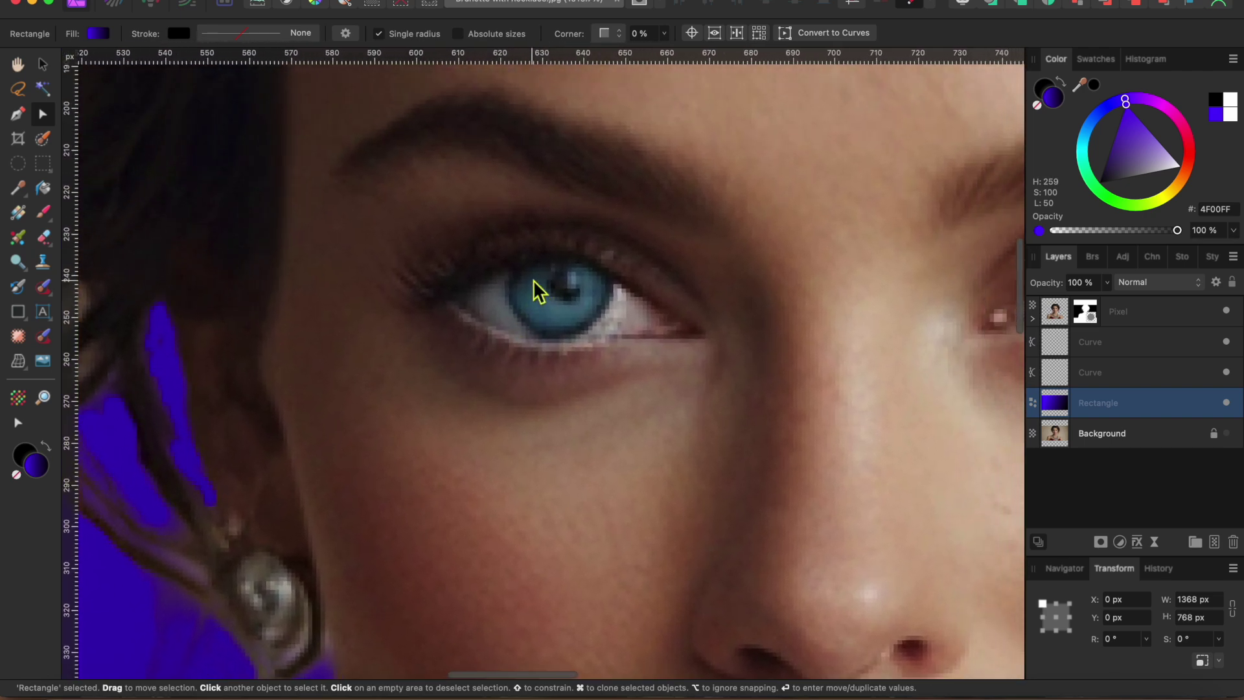
left_click(18, 114)
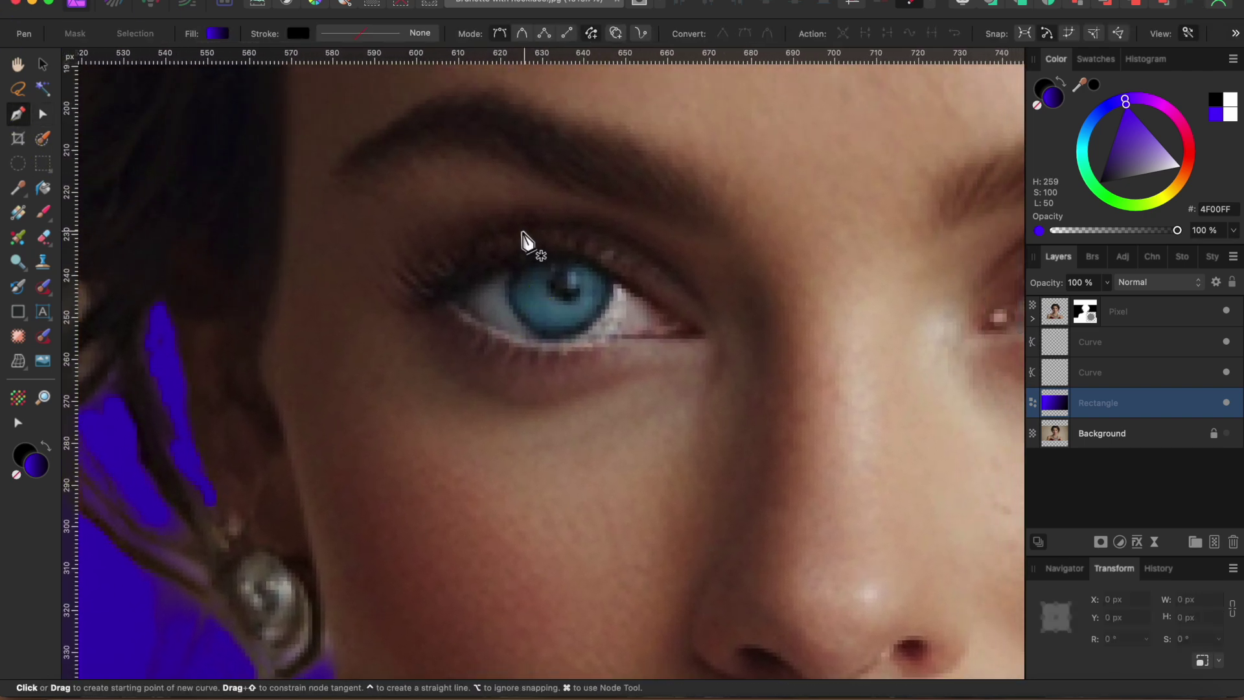
left_click(523, 268)
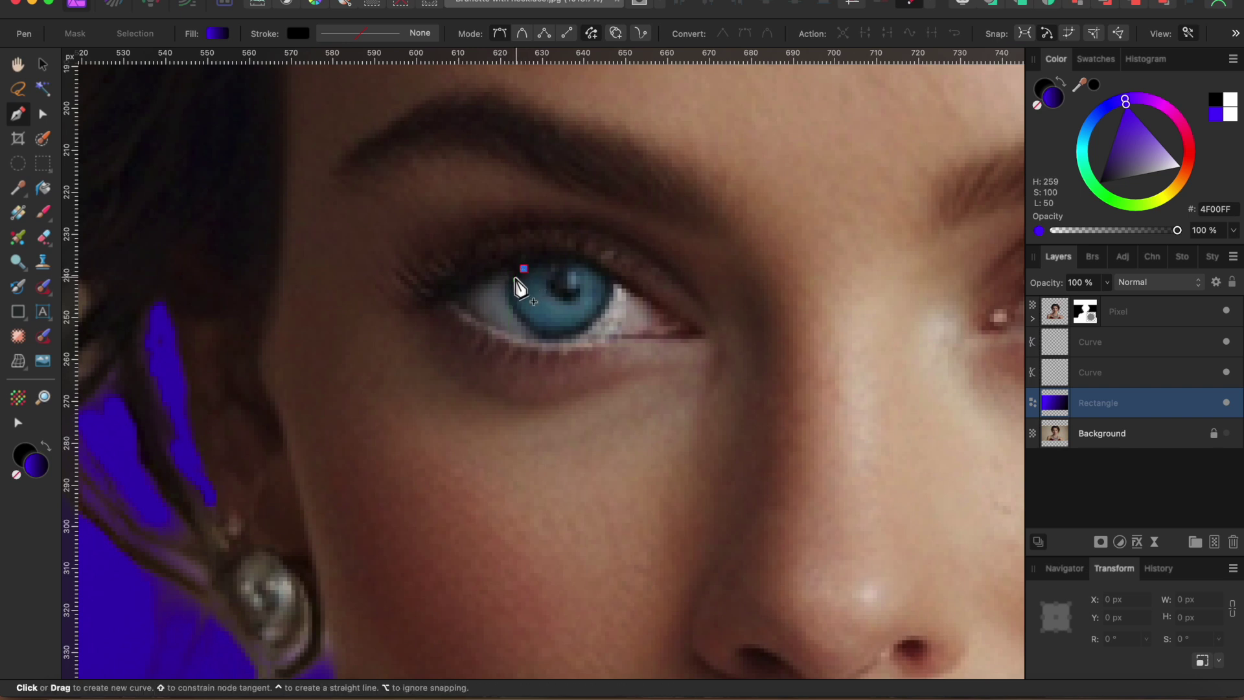
scroll(519, 269, "up", 4)
left_click(499, 286)
left_click(499, 337)
left_click(533, 387)
left_click(579, 419)
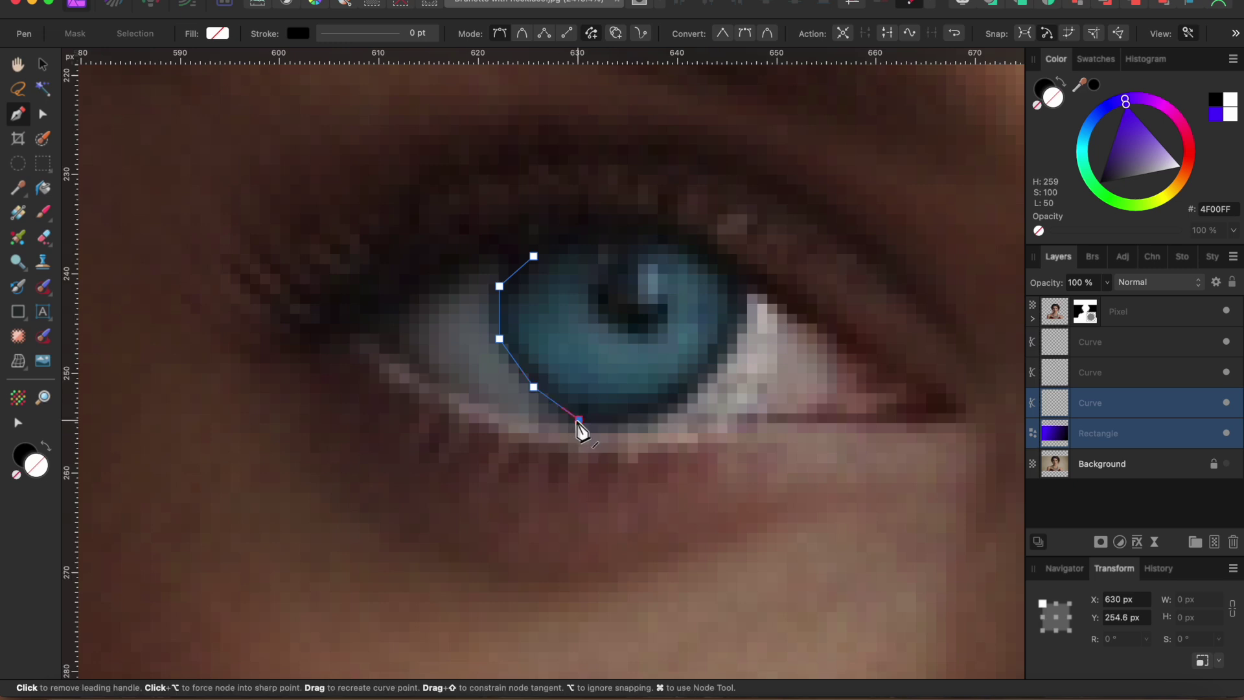
Continue the outline up the iris's right edge and across the top, closing it at the start node.
left_click(658, 419)
left_click(714, 375)
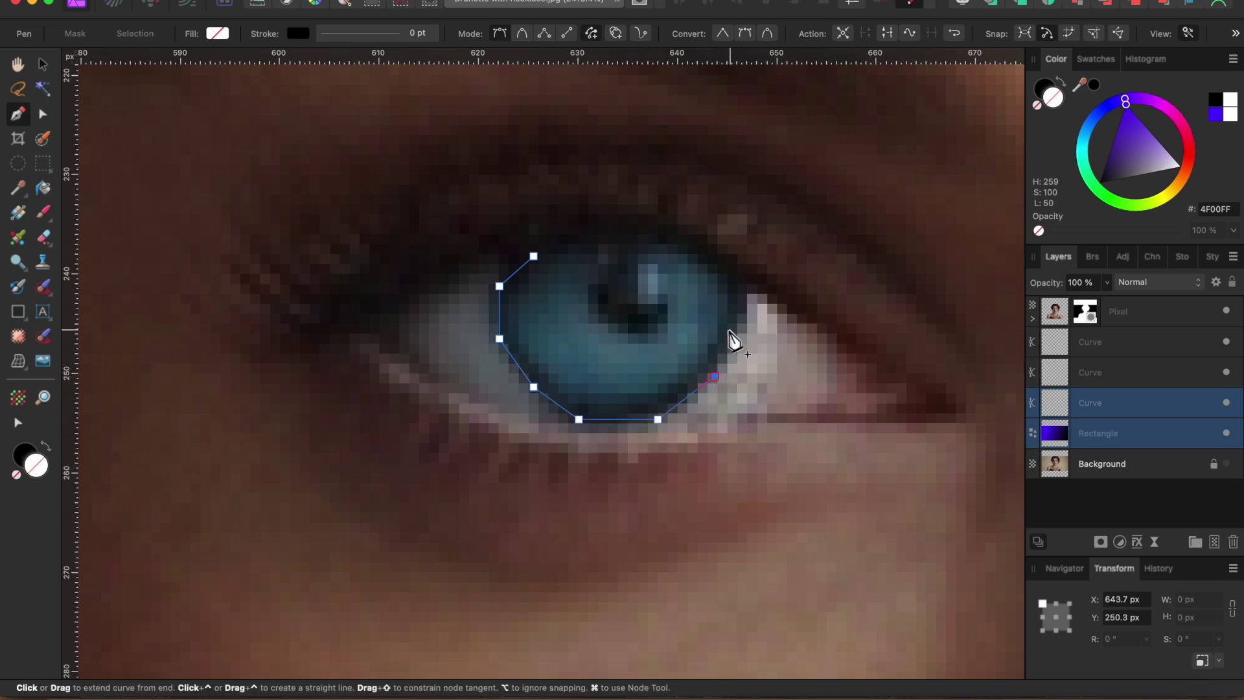
left_click(737, 333)
left_click(743, 283)
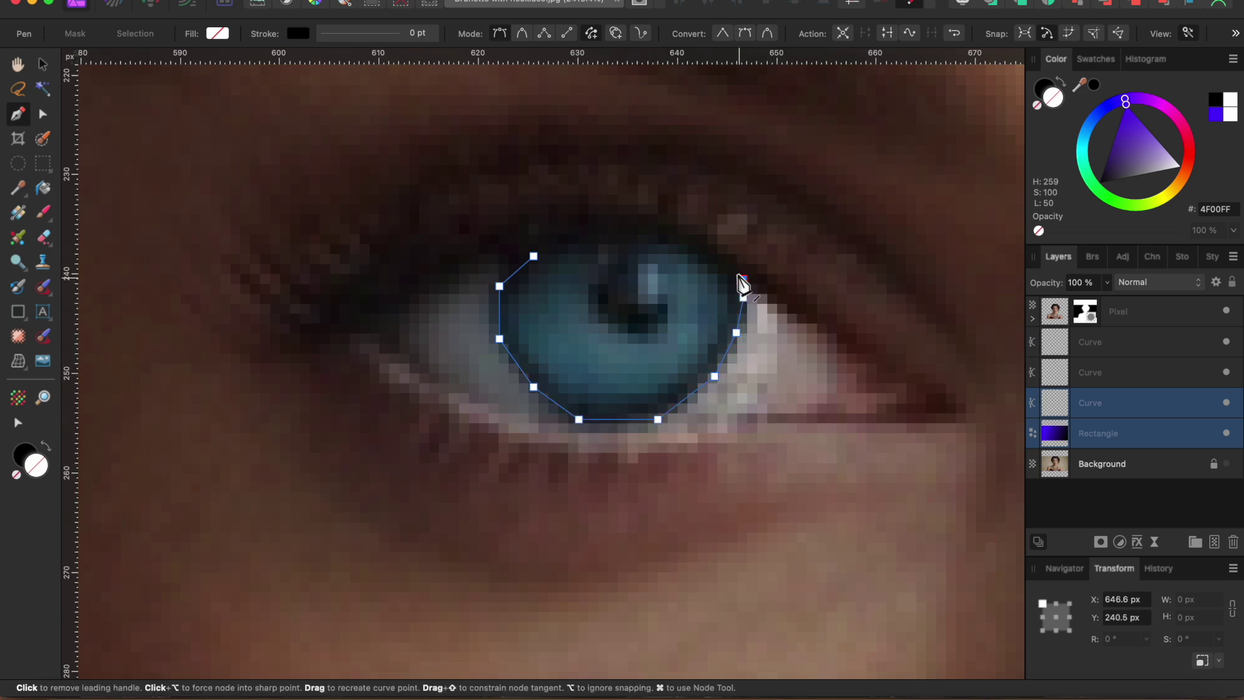
left_click(689, 238)
left_click(643, 228)
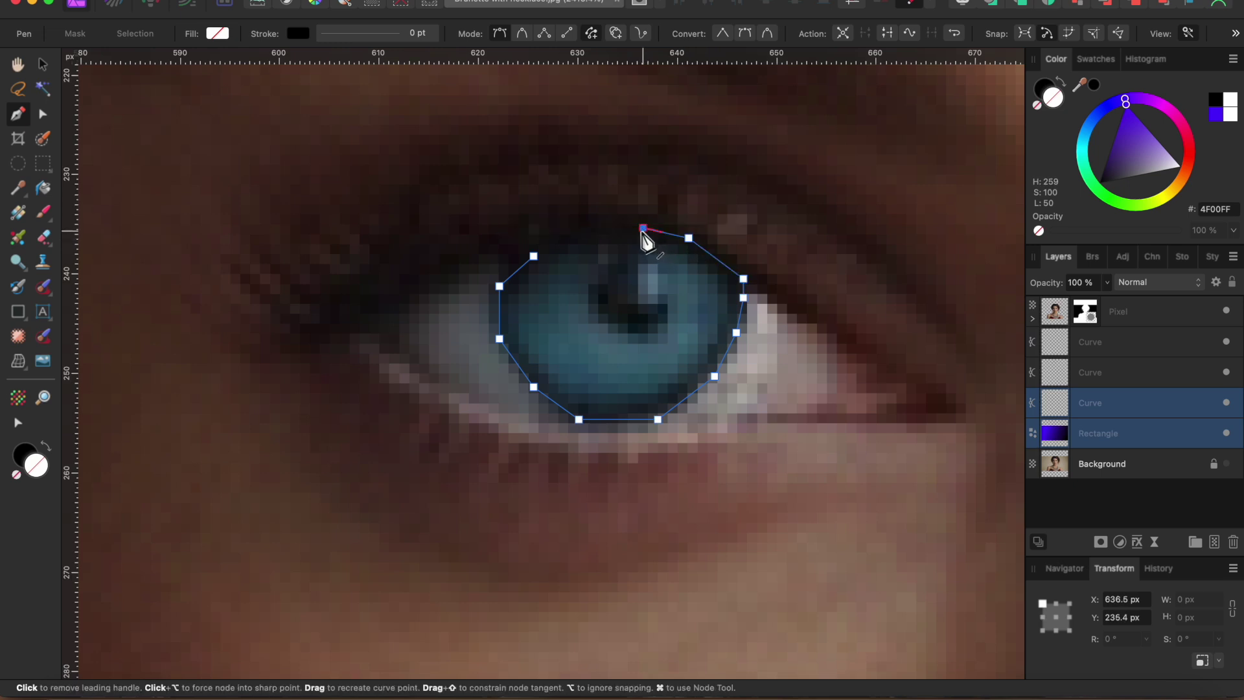
left_click(594, 227)
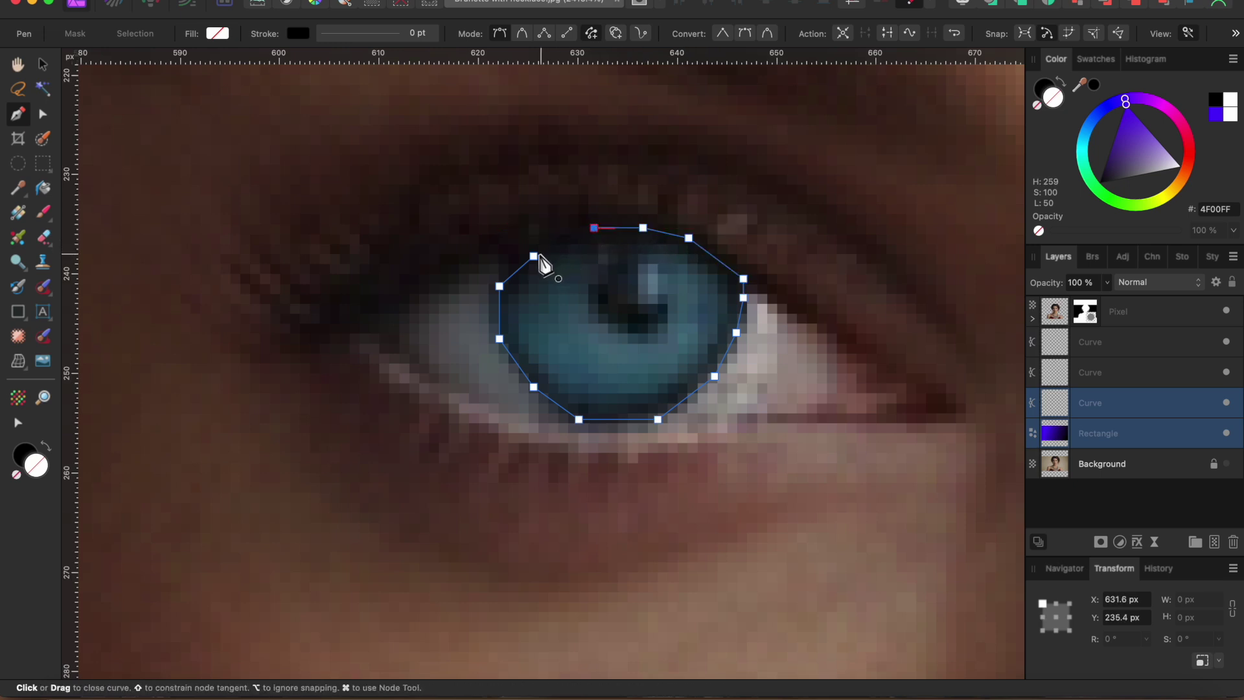
left_click(535, 256)
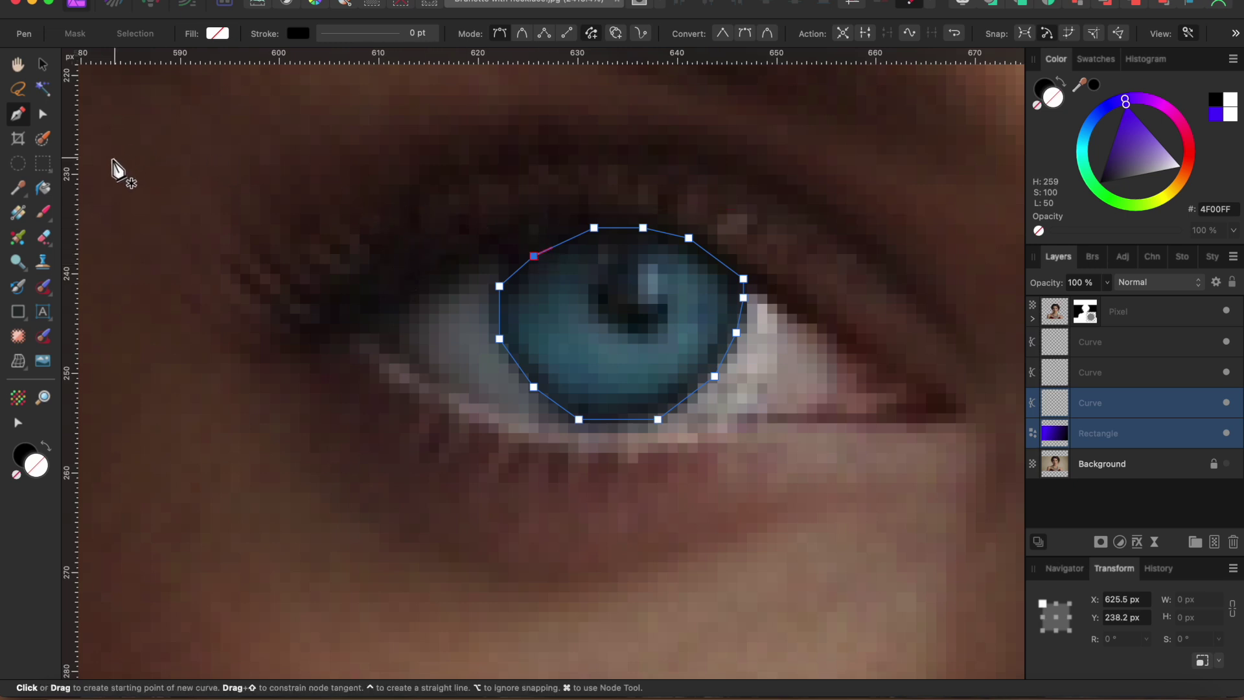
Select all nodes of the iris outline with the Node tool and convert them to smooth.
left_click(43, 115)
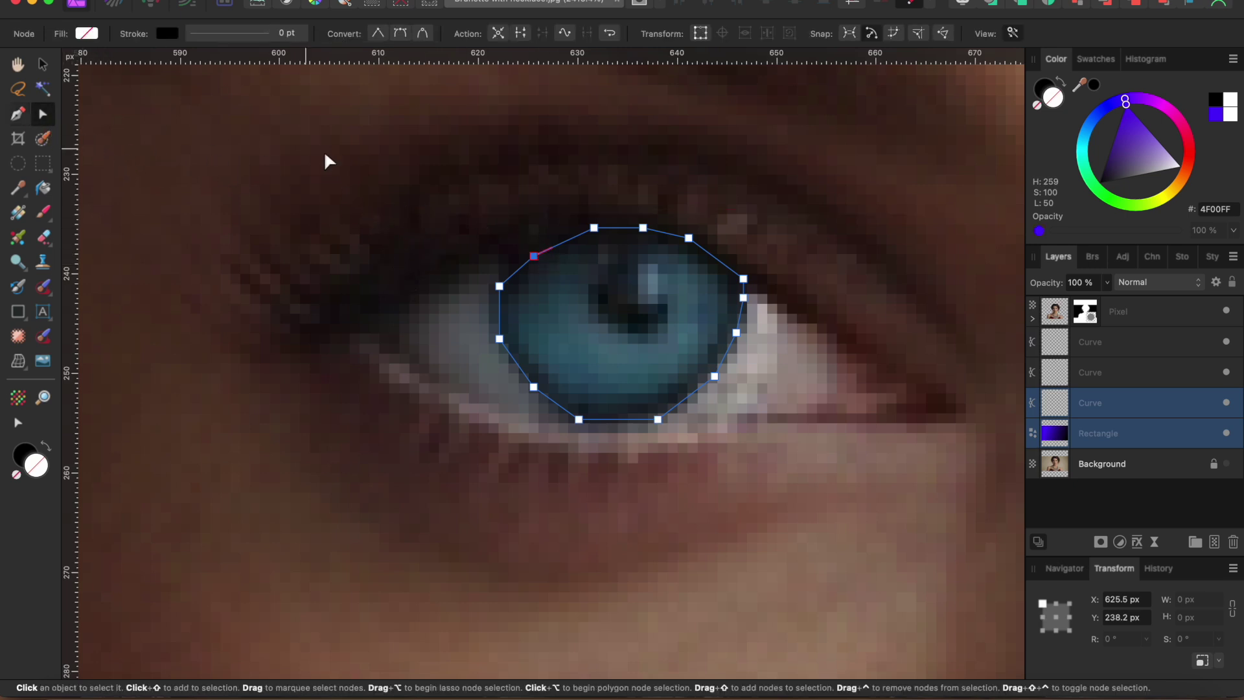
left_click_drag(382, 172, 928, 526)
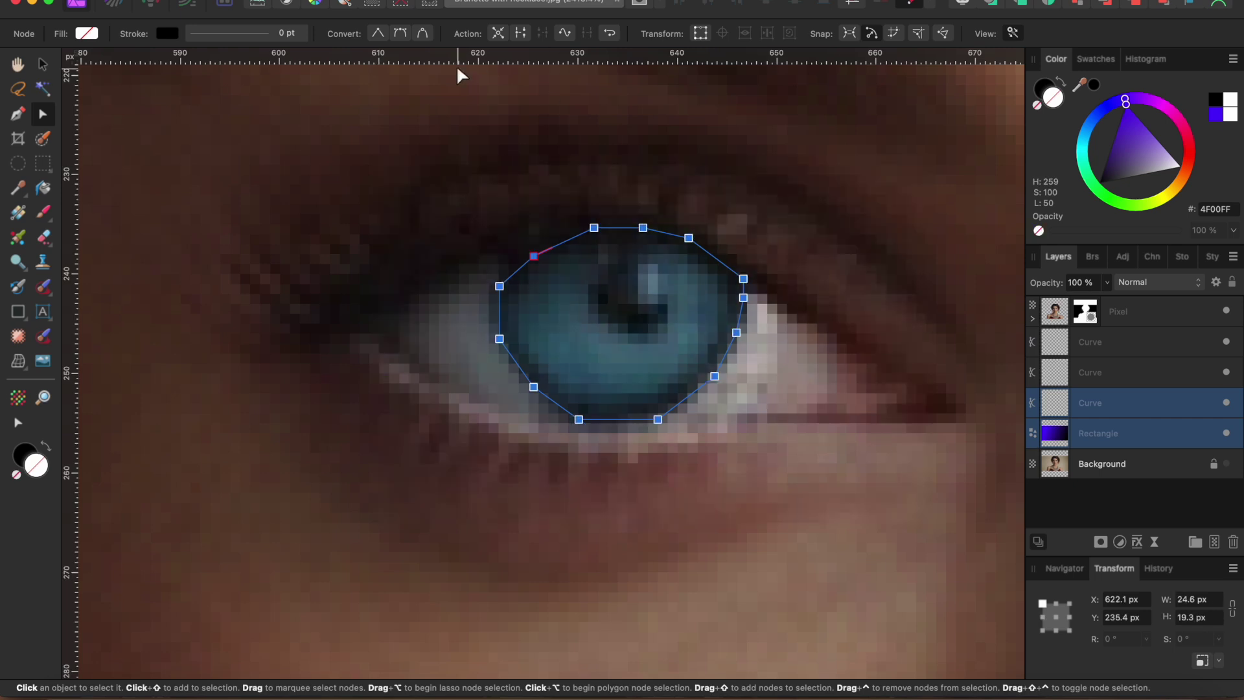
left_click(403, 37)
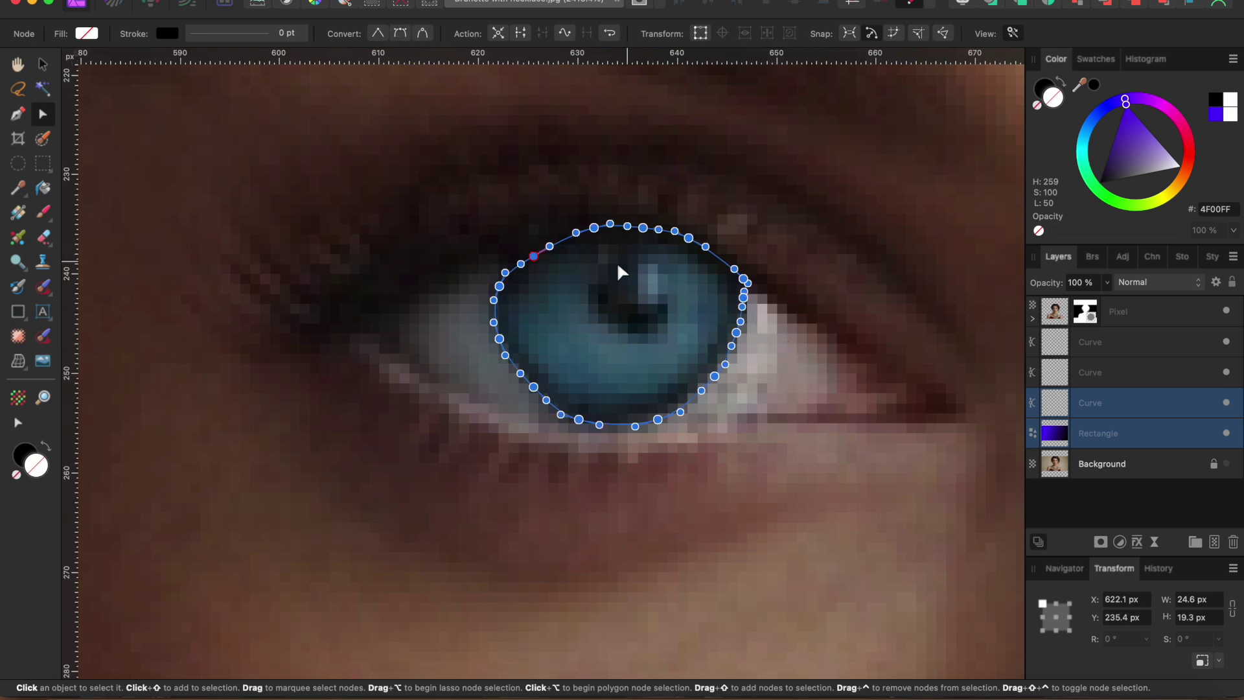
scroll(577, 324, "down", 2)
scroll(573, 372, "up", 5)
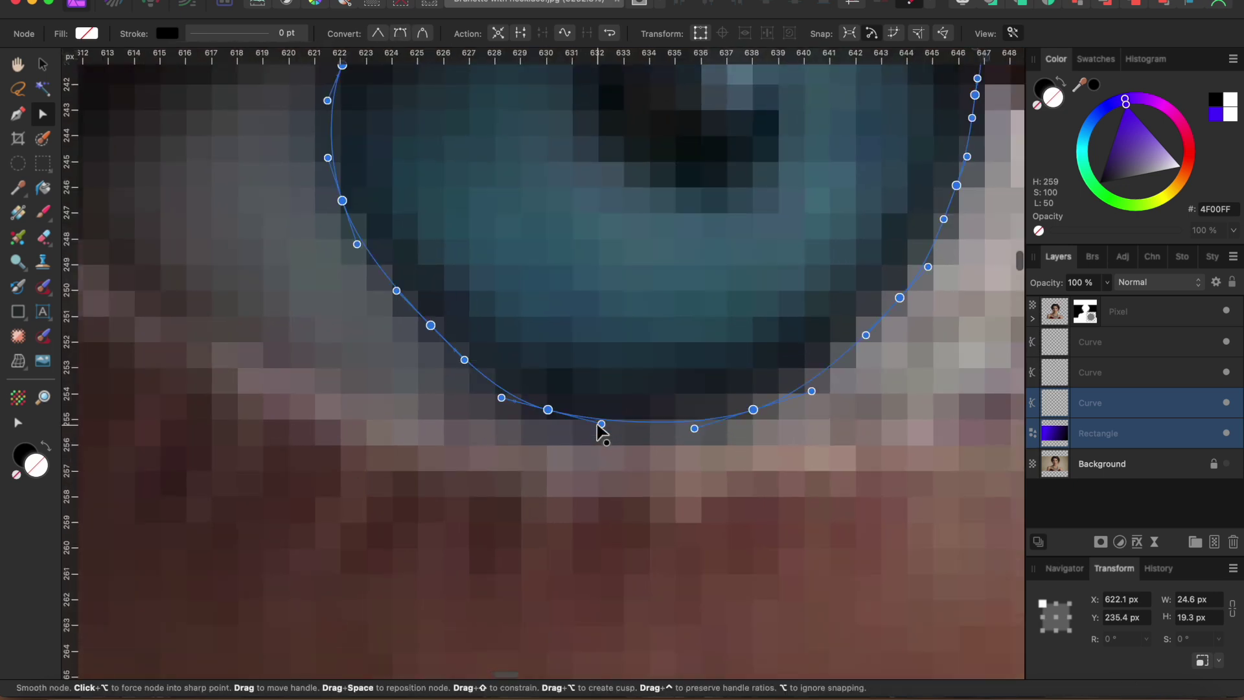
scroll(713, 415, "down", 3)
Adjust the right-side nodes and reshape the curve around the start node, nudging it upward.
left_click(877, 324)
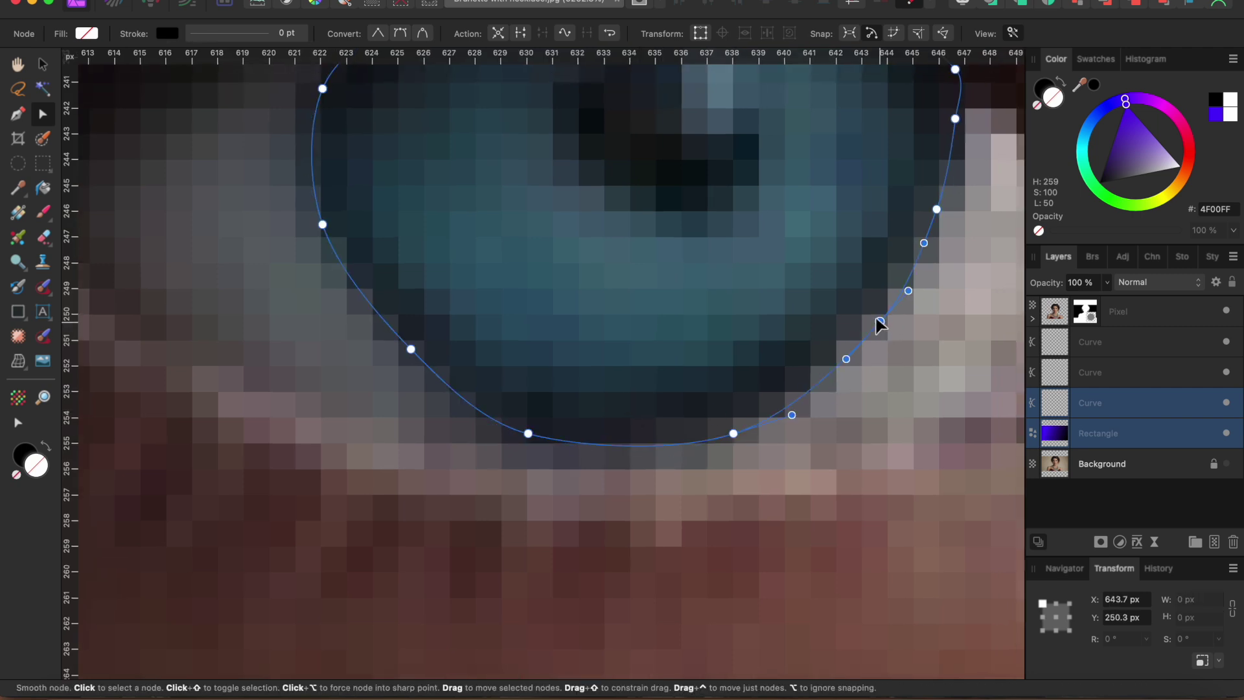
scroll(791, 417, "up", 3)
left_click(862, 233)
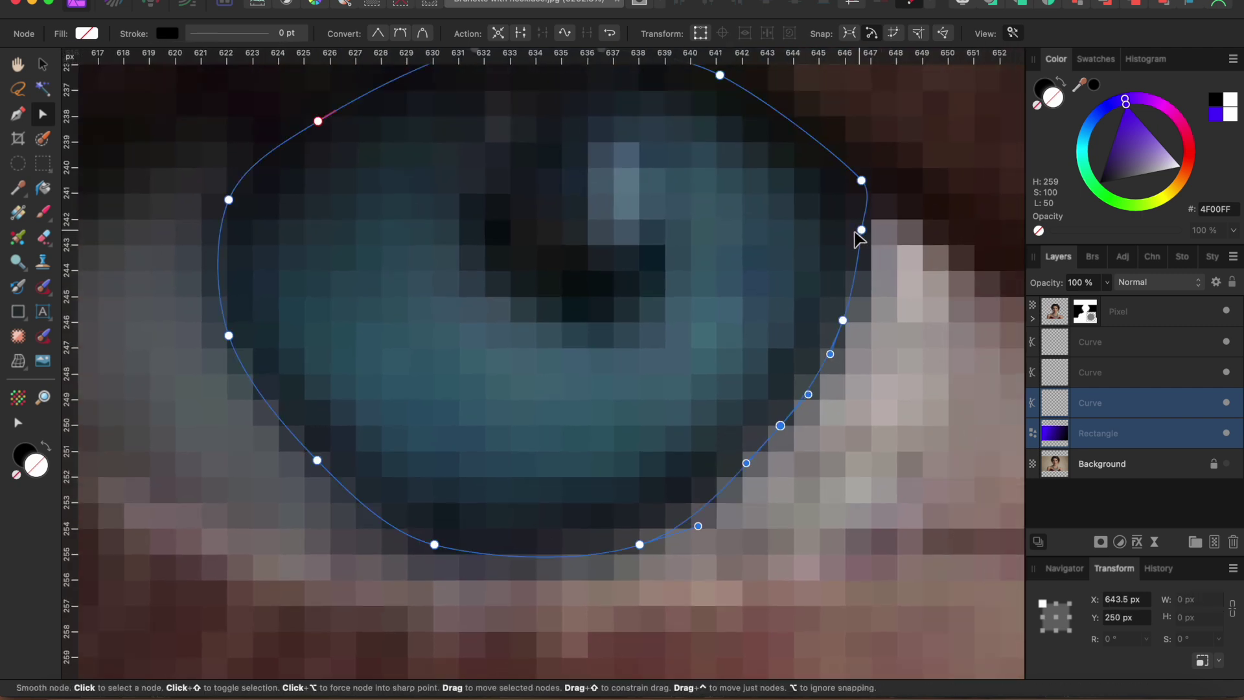
scroll(853, 186, "up", 2)
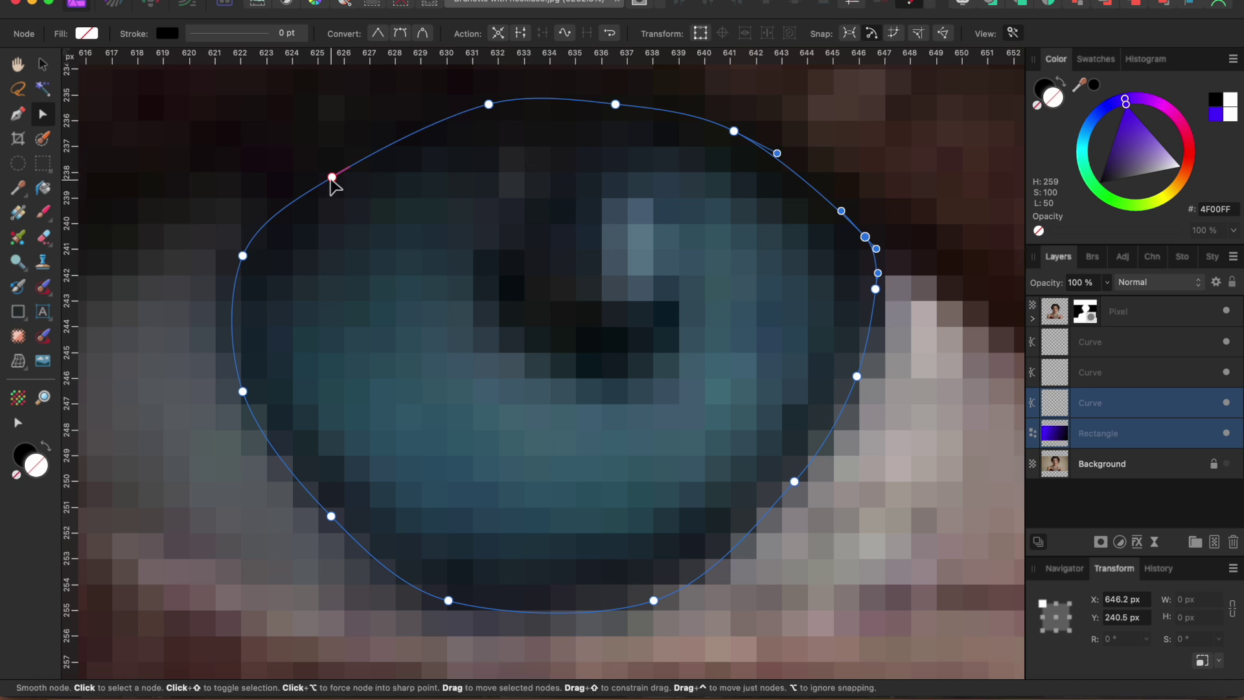
left_click(331, 179)
mouse_move(373, 153)
left_mouse_down()
mouse_move(379, 233)
mouse_move(383, 148)
left_mouse_up()
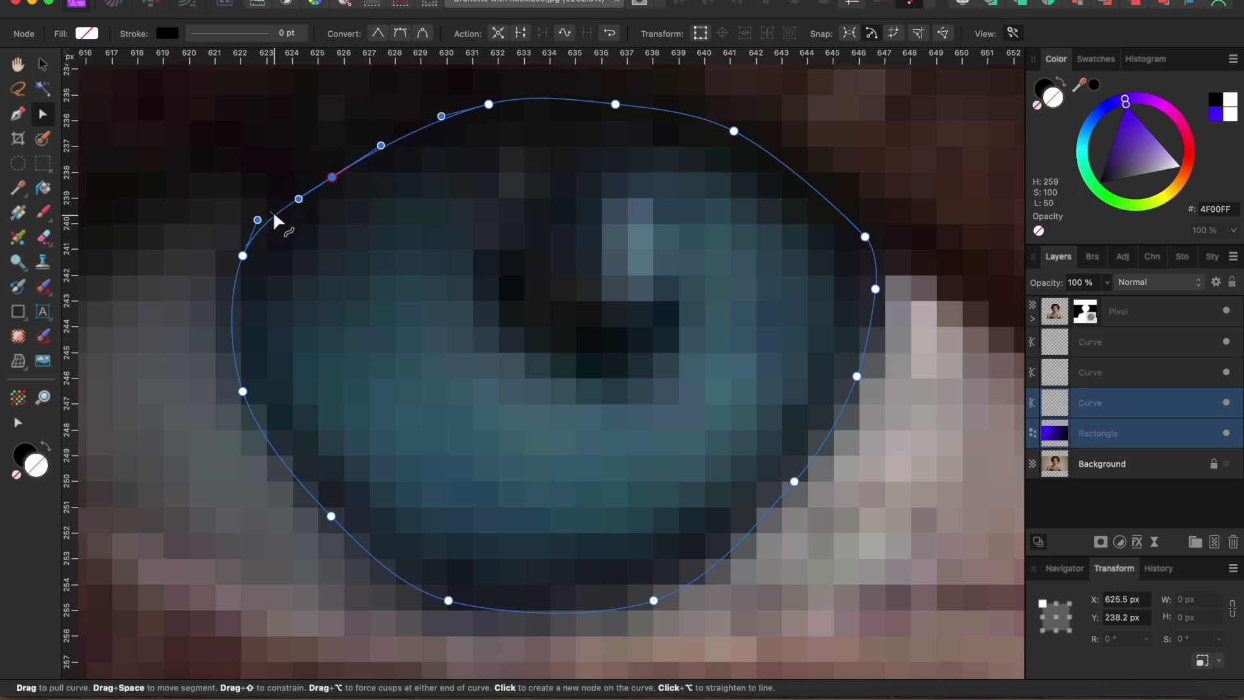
left_click_drag(333, 179, 331, 172)
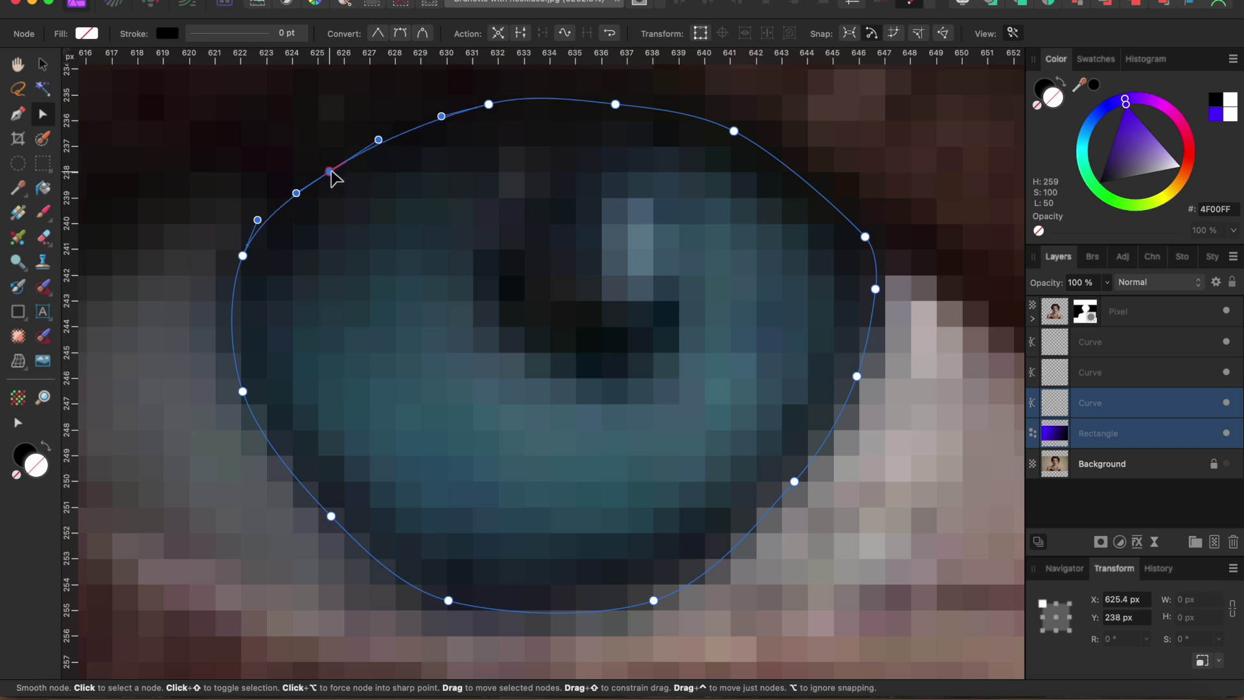
Refine the curves at the iris's left edge and add a node on the lower-left curve.
left_click(242, 255)
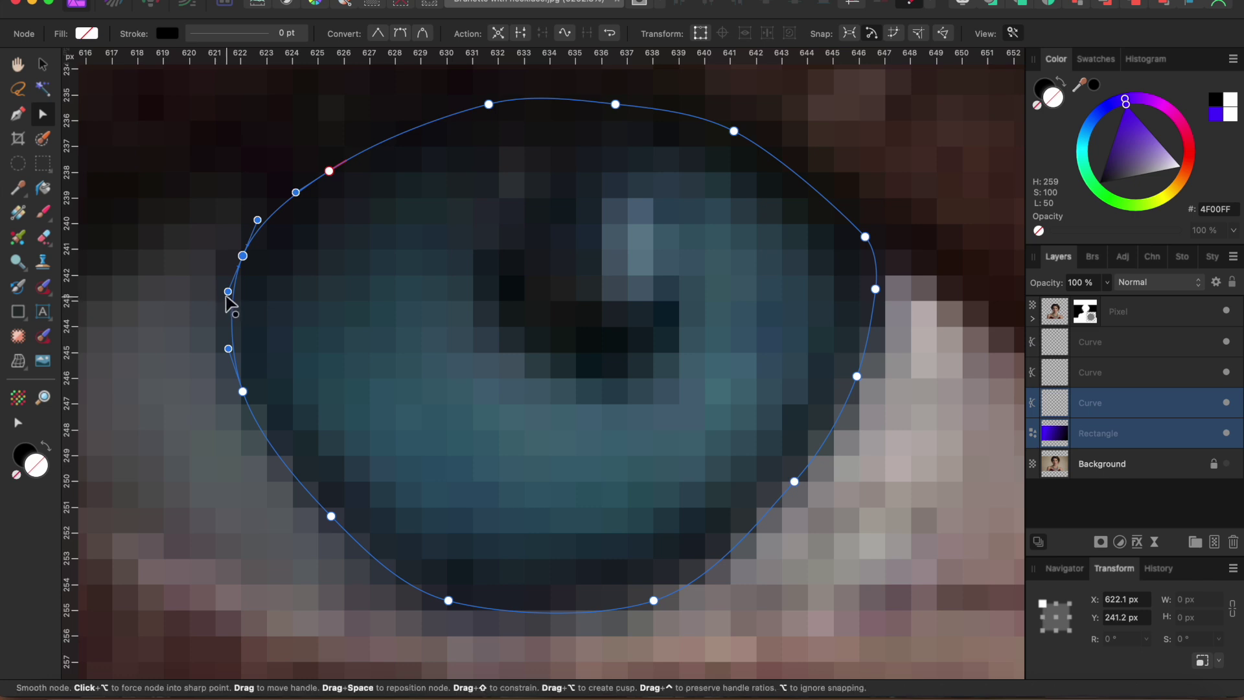
left_click_drag(228, 291, 232, 293)
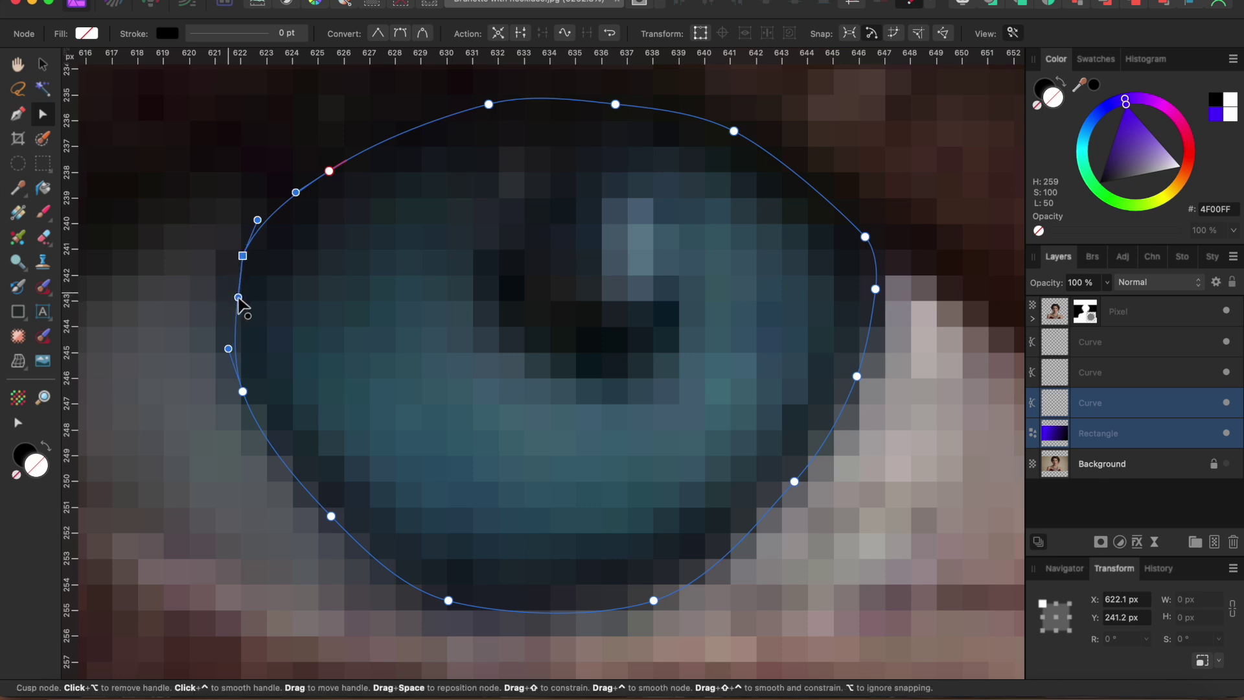
left_click_drag(228, 350, 233, 348)
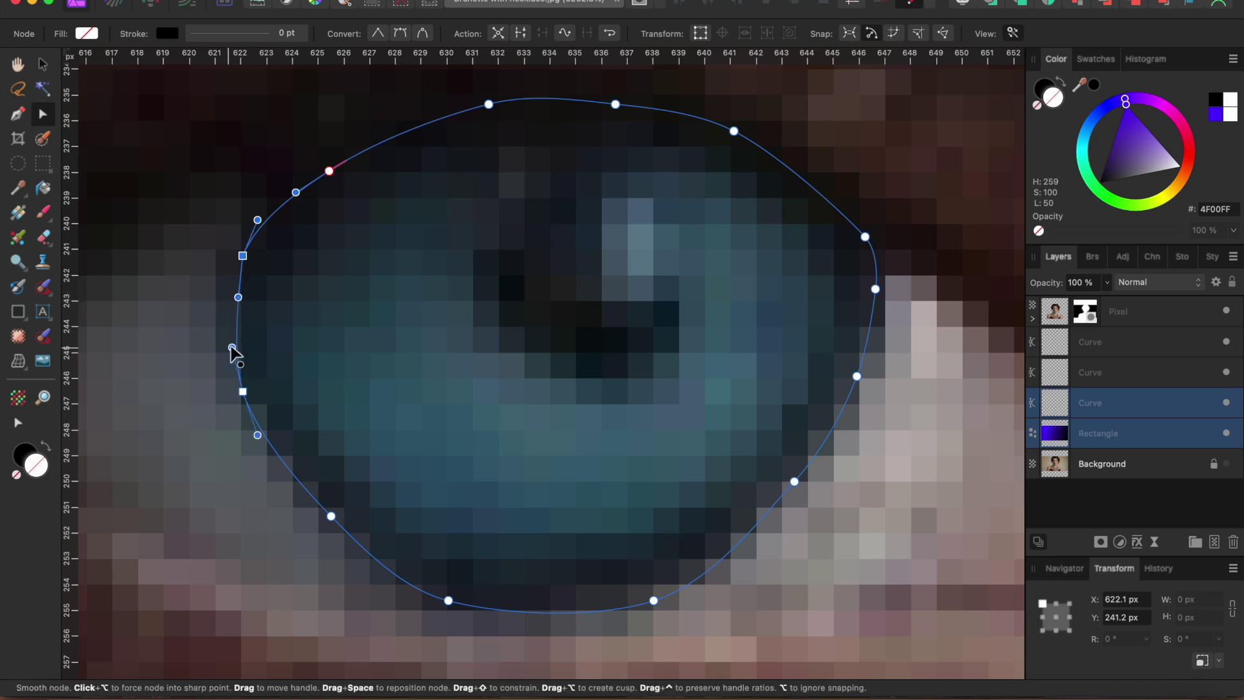
left_click(271, 451)
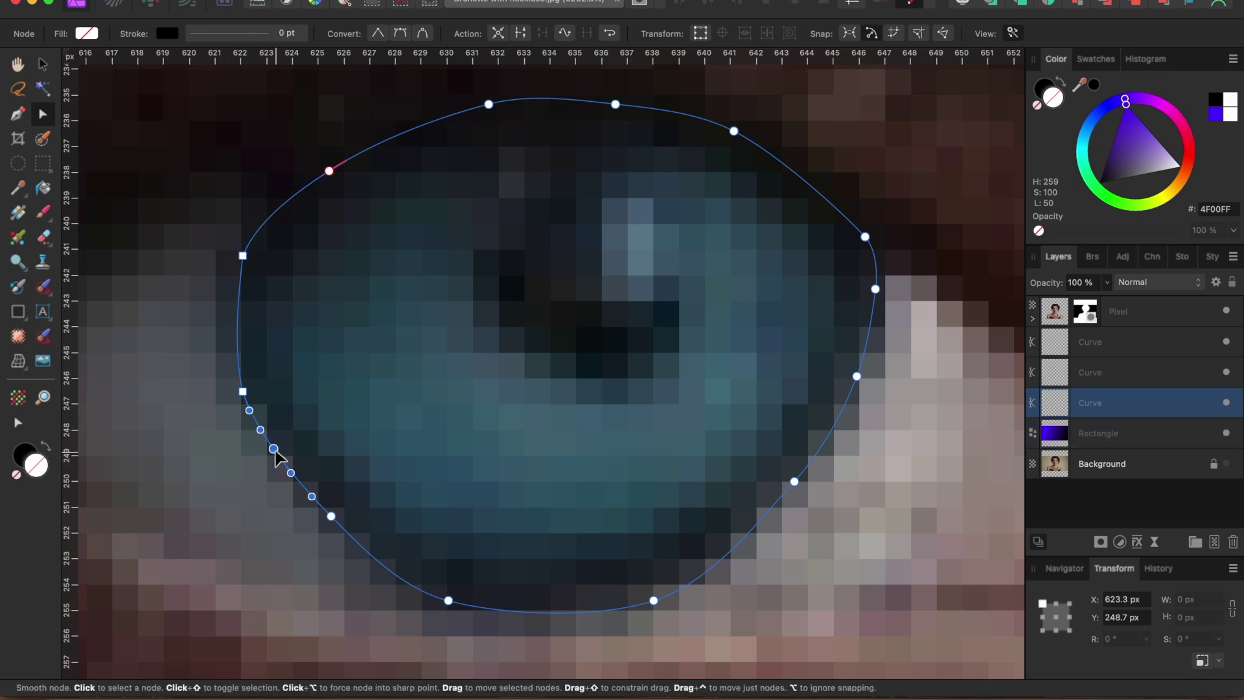
mouse_move(275, 451)
left_mouse_down()
mouse_move(265, 472)
mouse_move(276, 452)
left_mouse_up()
scroll(440, 456, "down", 5)
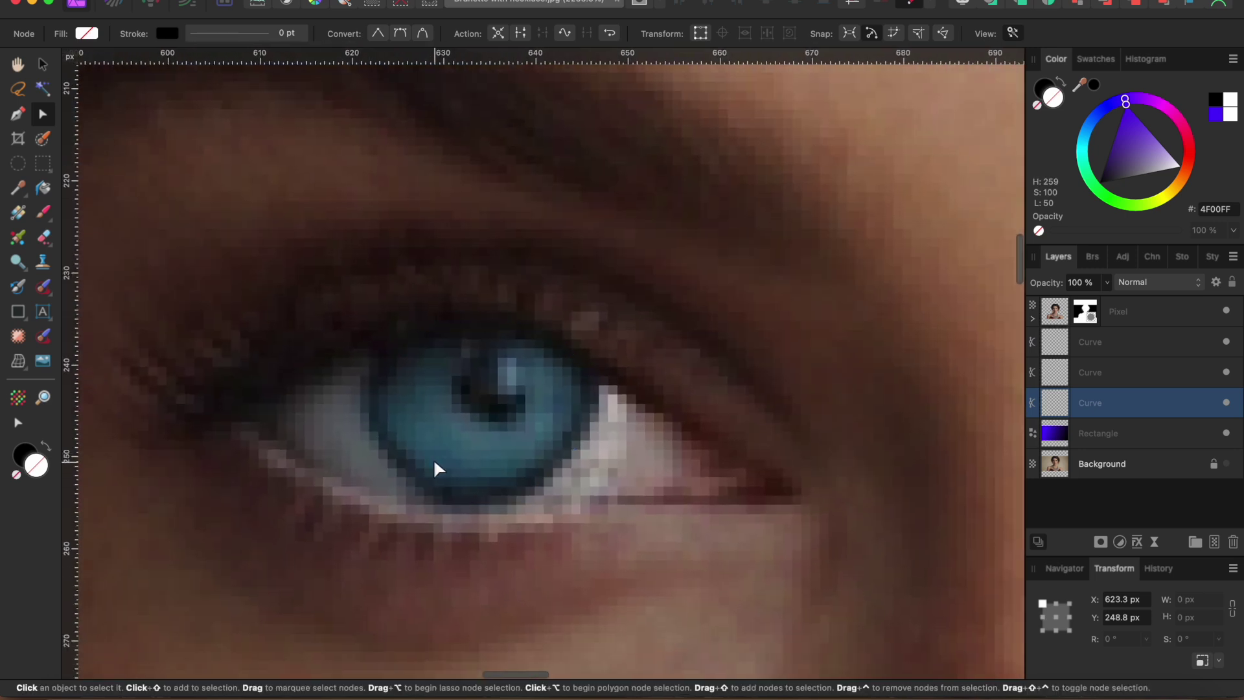
scroll(434, 457, "down", 2)
scroll(434, 457, "left", 2)
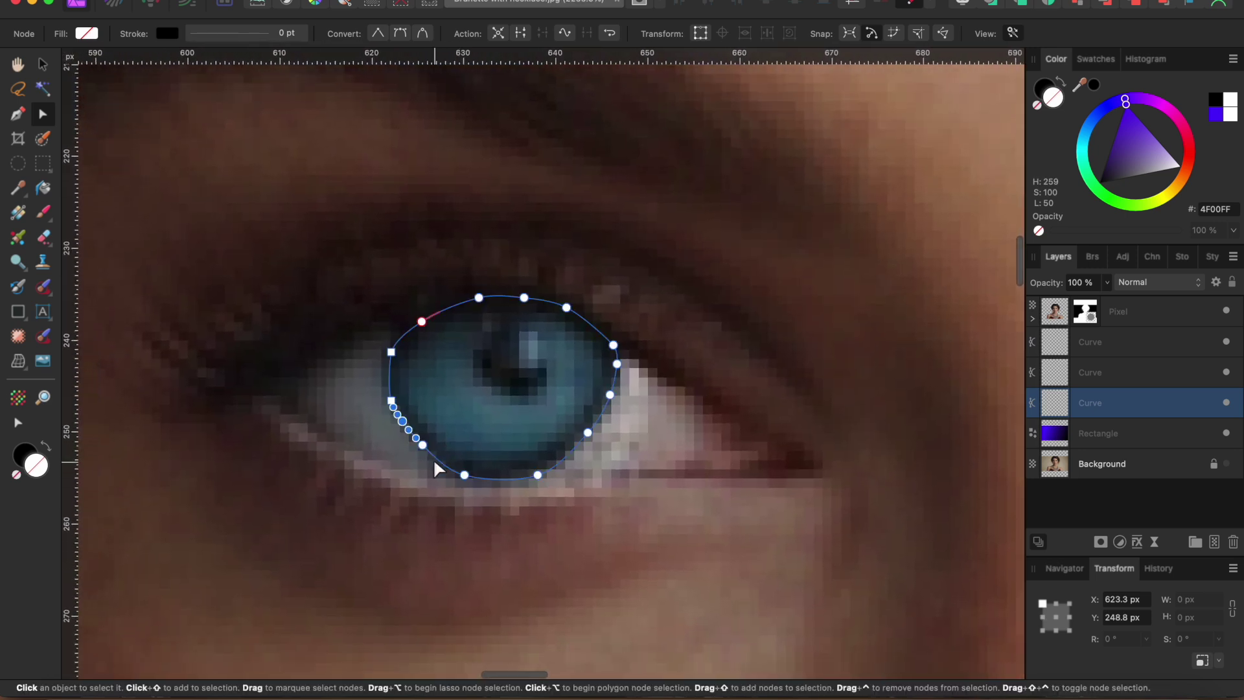
Convert the iris outline into a selection.
left_click(20, 114)
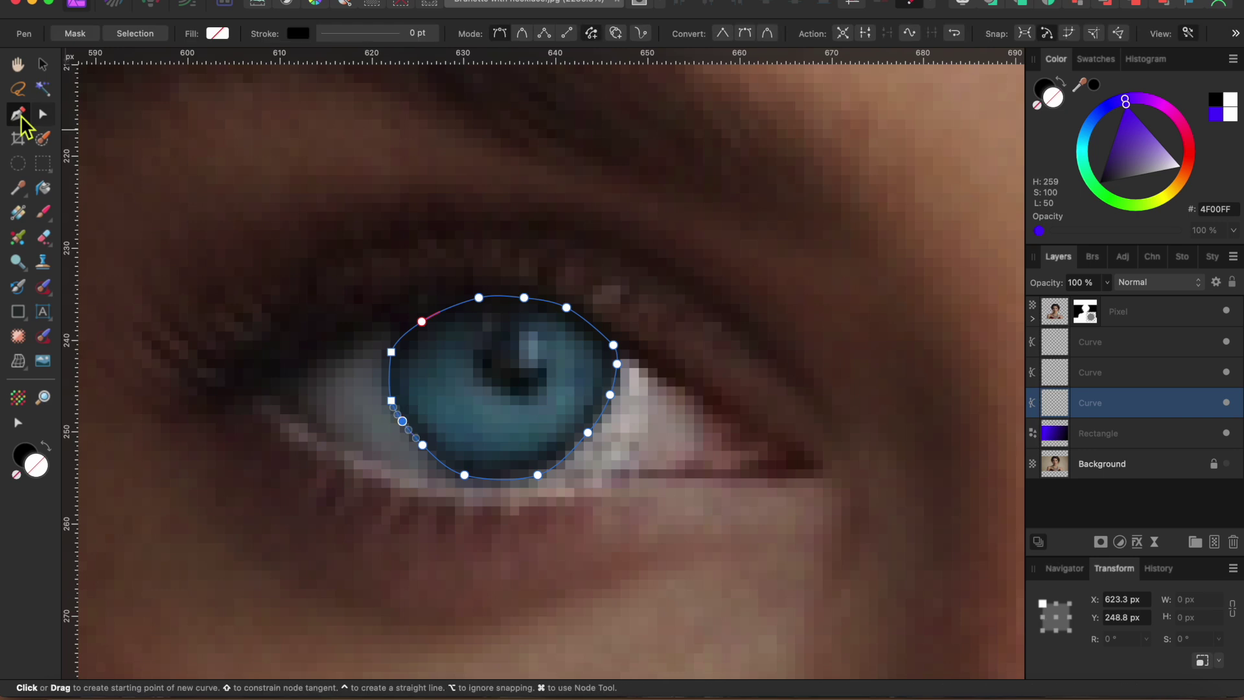
left_click(137, 37)
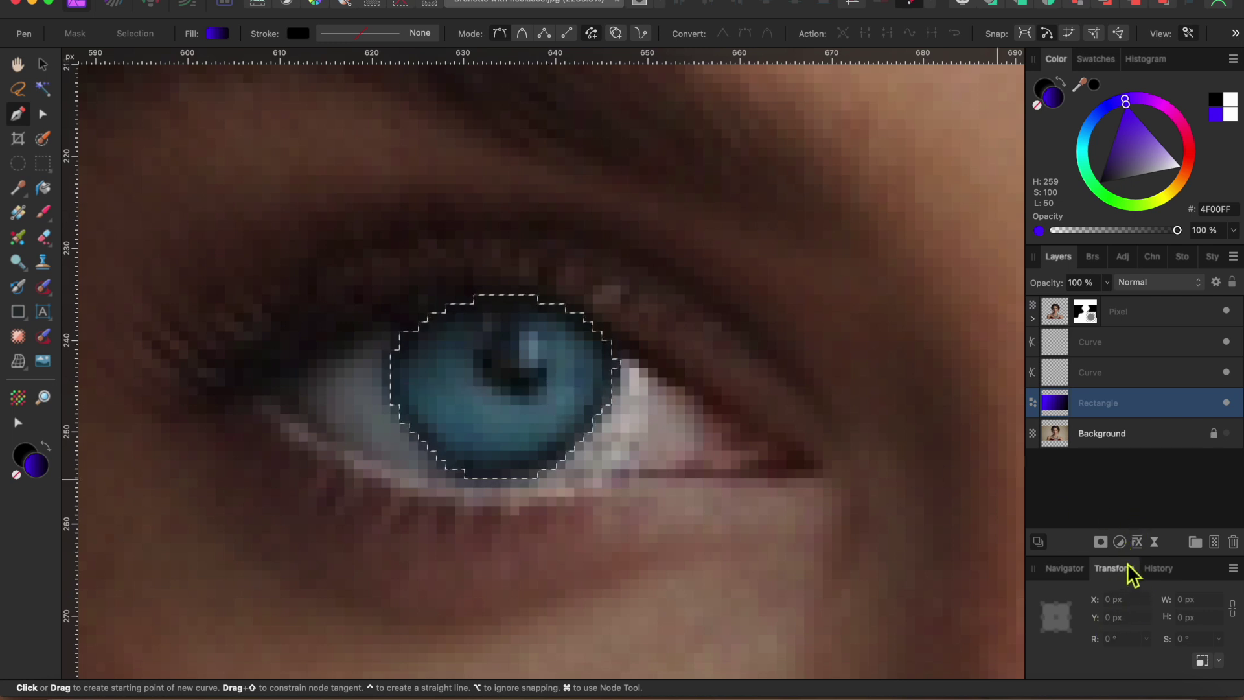
left_click(1119, 542)
key("Escape")
Add a Recolor adjustment to the Pixel layer with Hue about 110.4° to turn the iris green.
left_click(1153, 315)
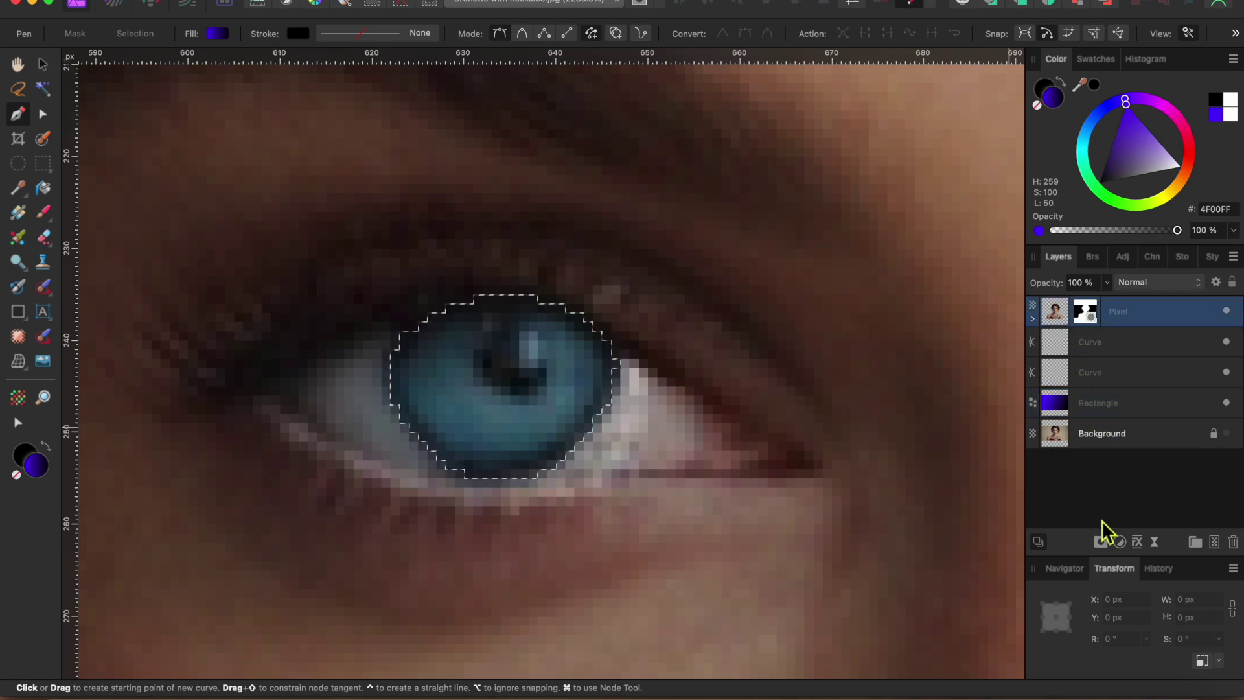
left_click(1120, 543)
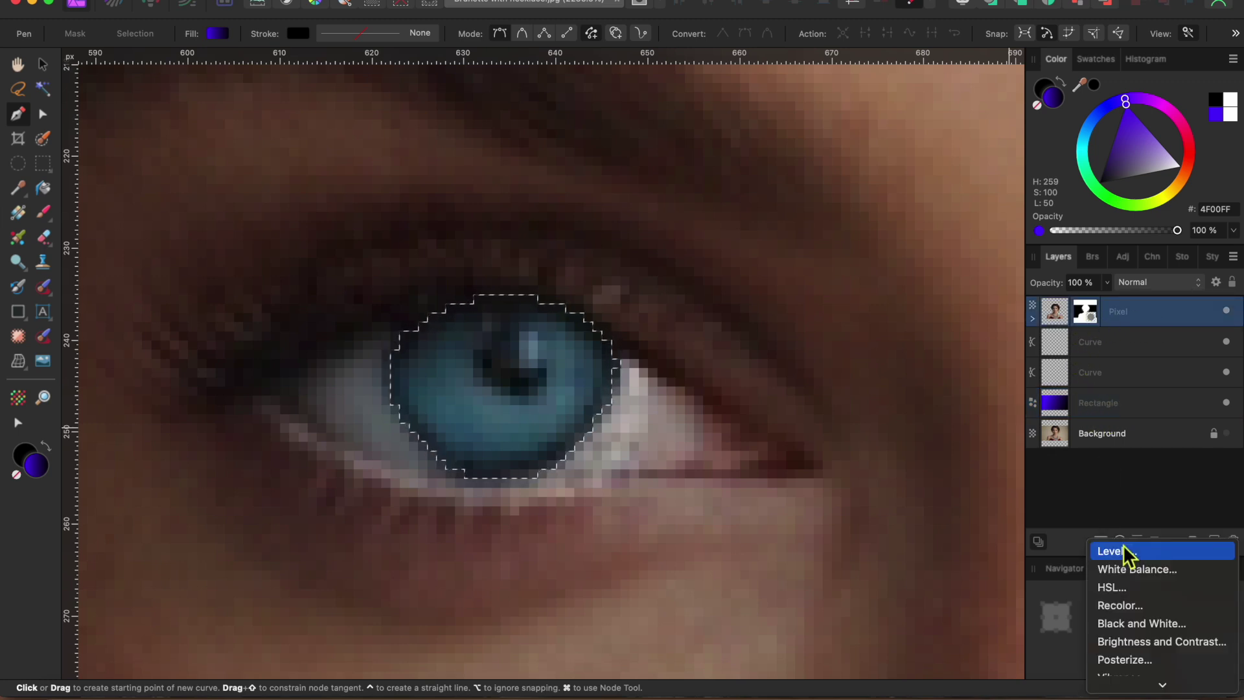
left_click(1118, 605)
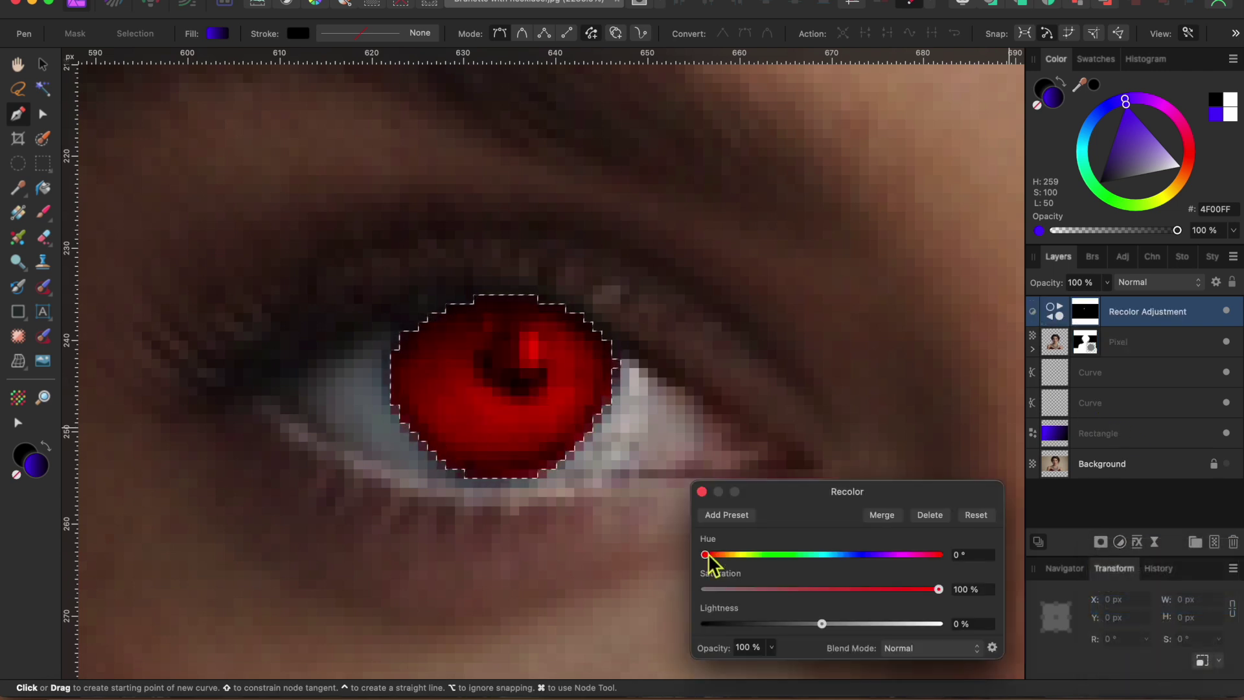
left_click_drag(705, 555, 778, 560)
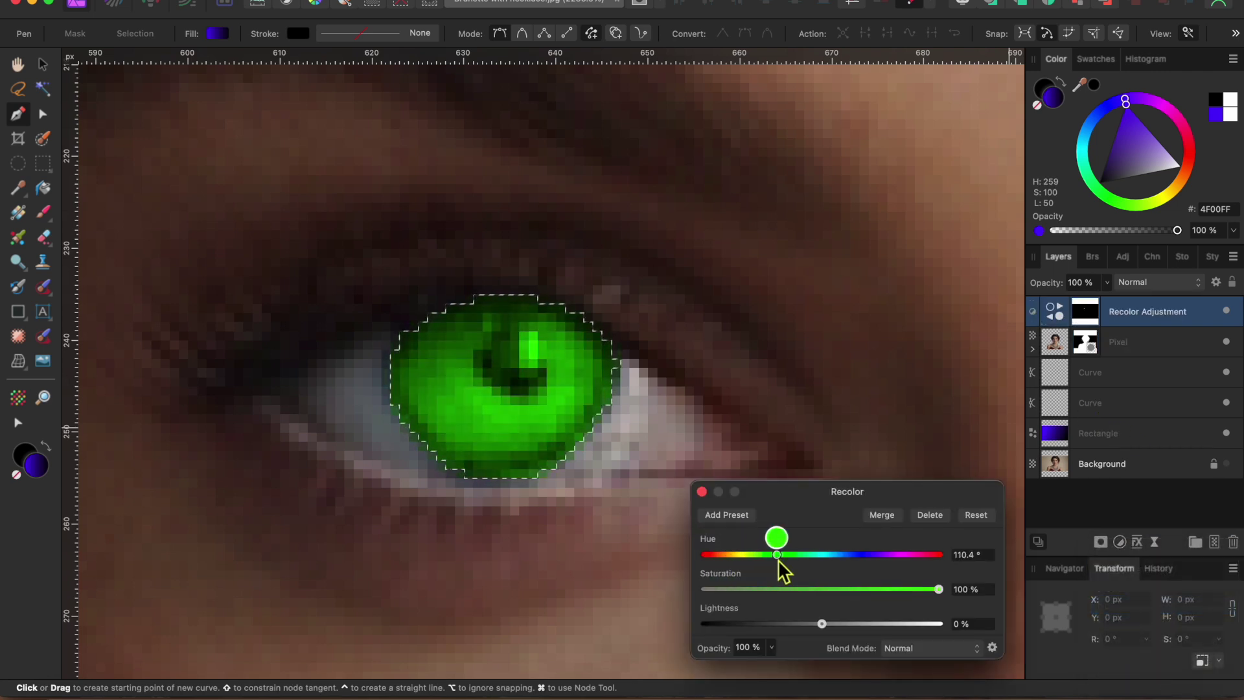
left_click(702, 492)
scroll(636, 528, "down", 6)
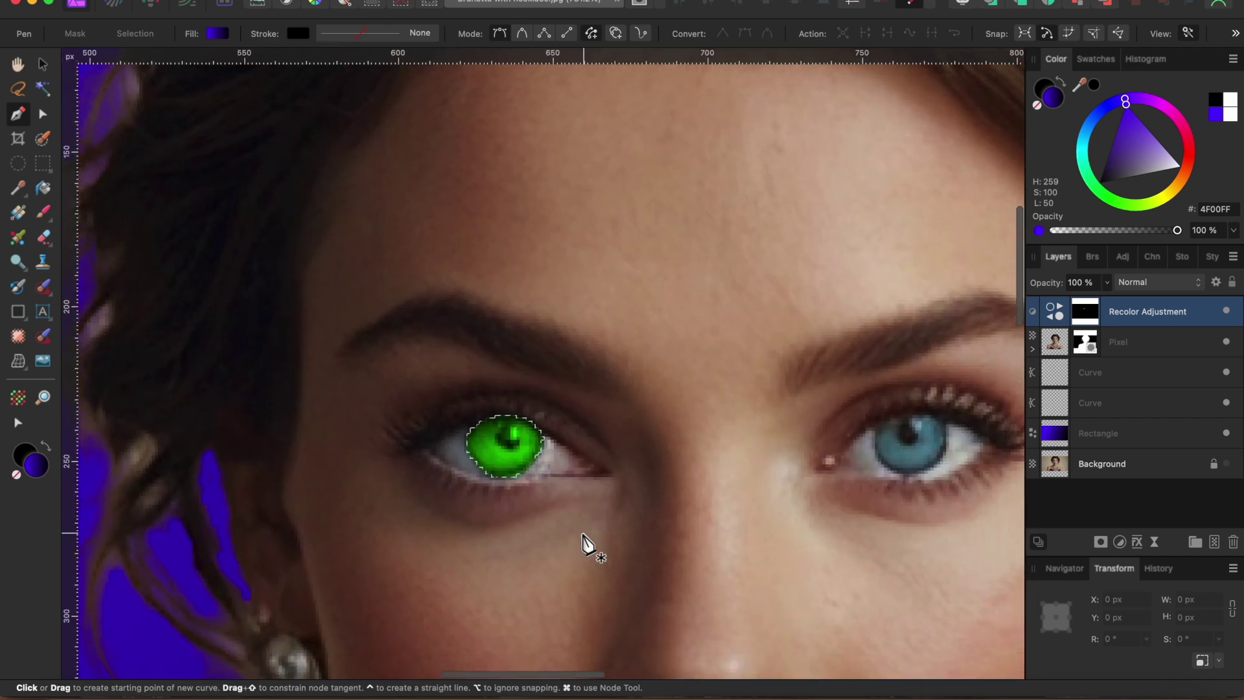
Nest the Recolor adjustment inside the Pixel layer.
scroll(587, 544, "down", 8)
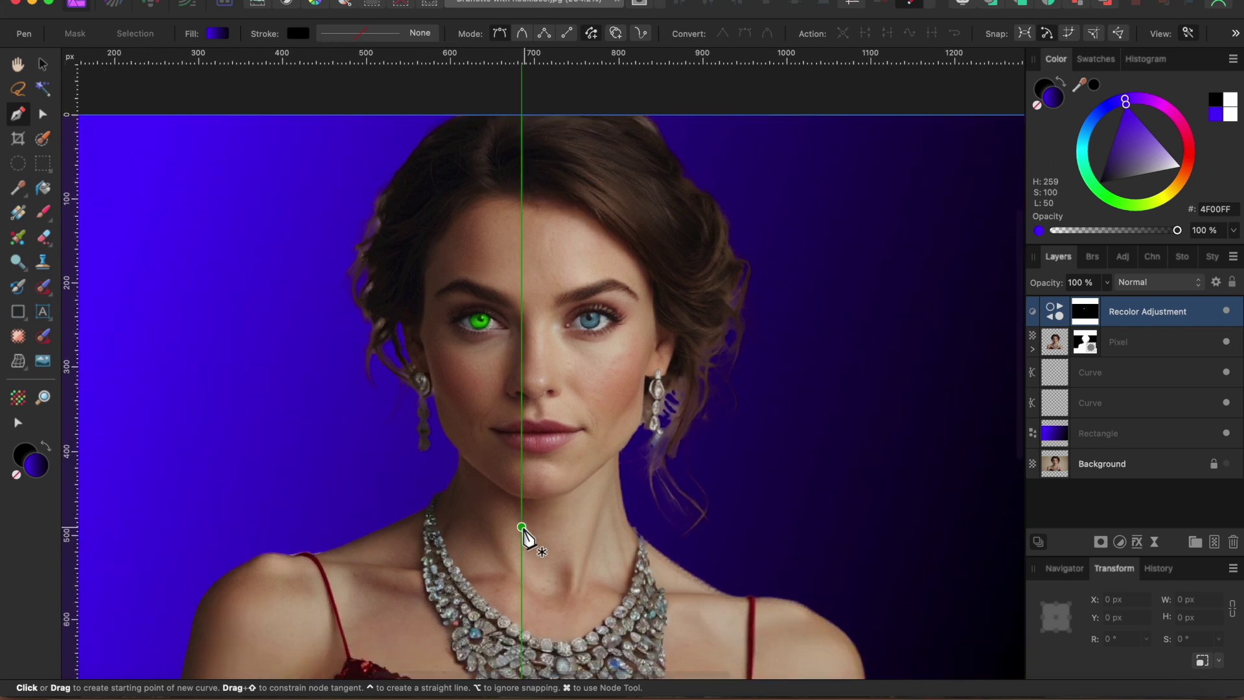
scroll(524, 530, "down", 3)
key("m")
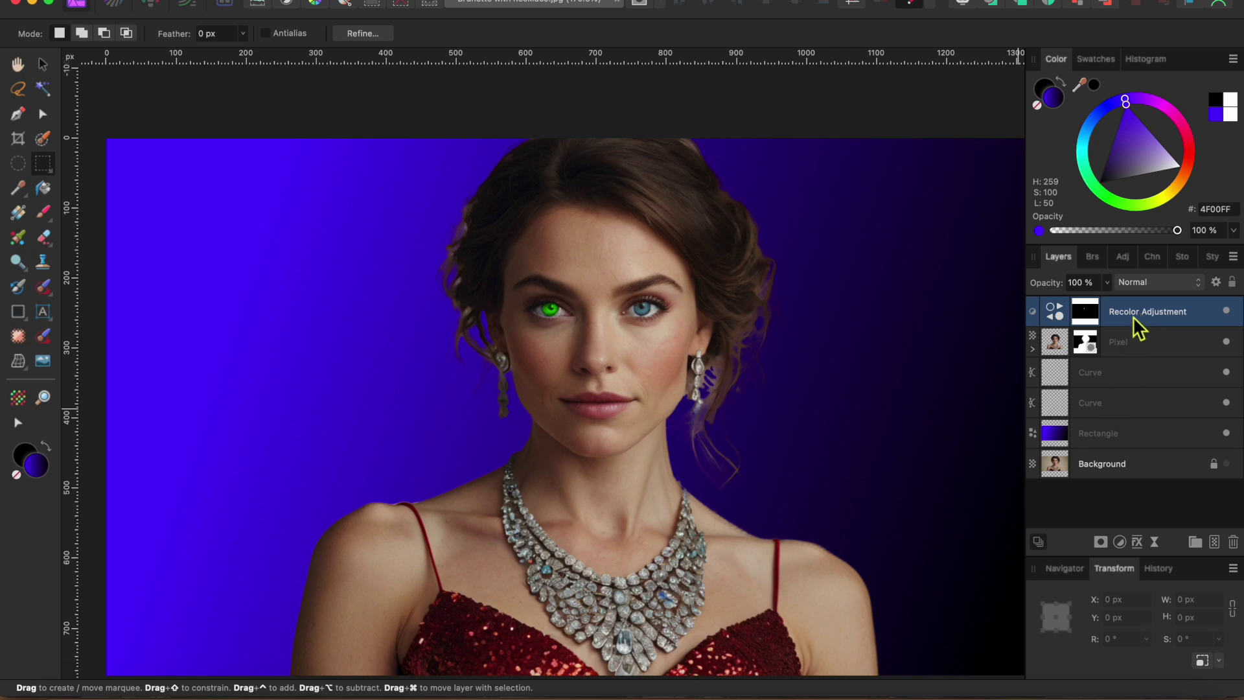
left_click_drag(1140, 328, 1138, 342)
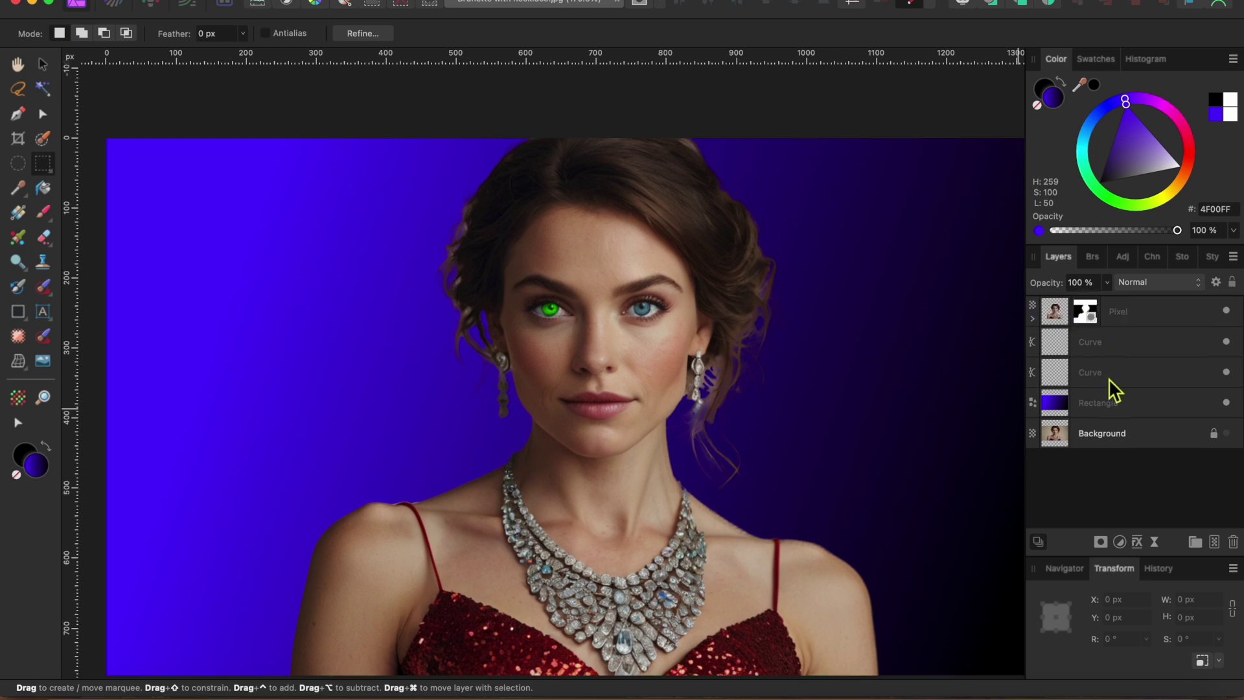
Group the Pixel layer together with both Curve layers.
left_click(1130, 309)
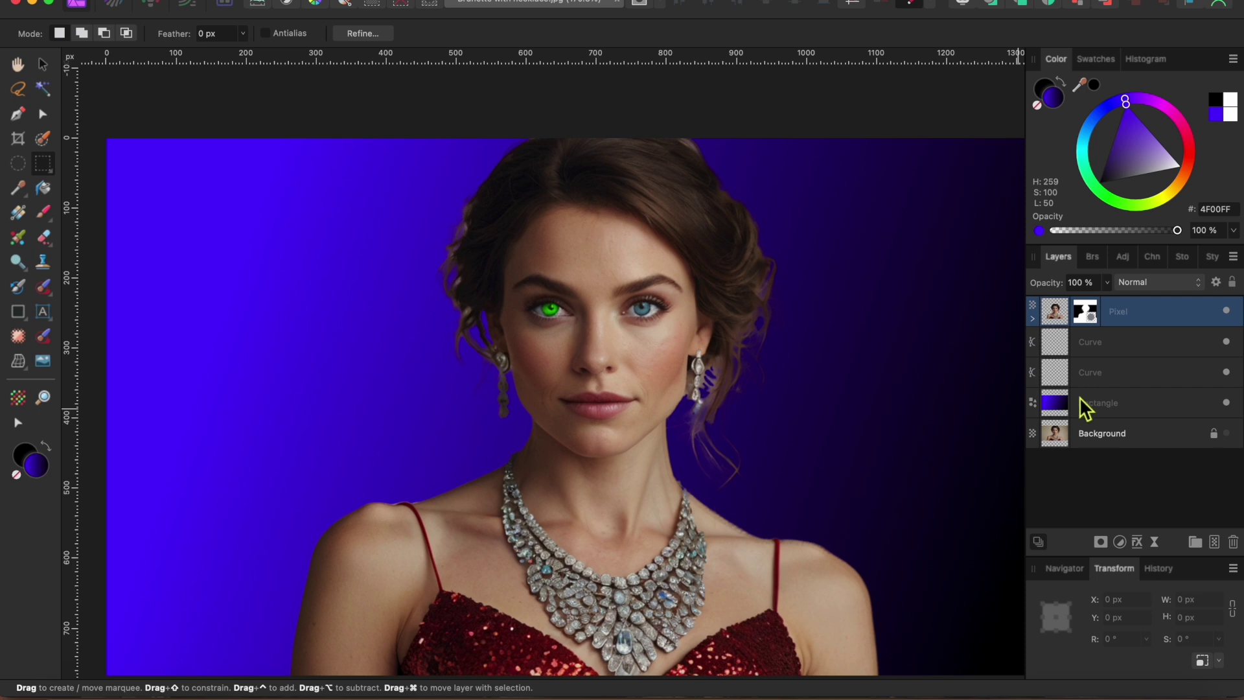
left_click(1095, 385, "shift")
right_click(1126, 355)
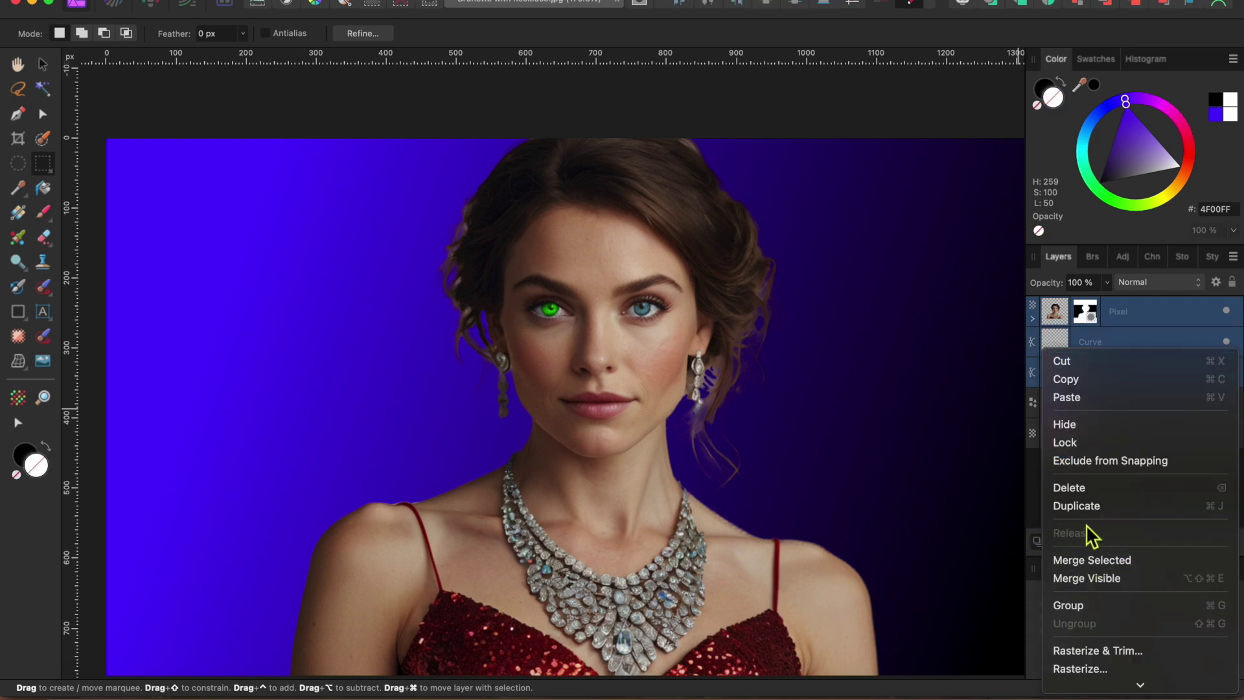
left_click(1081, 605)
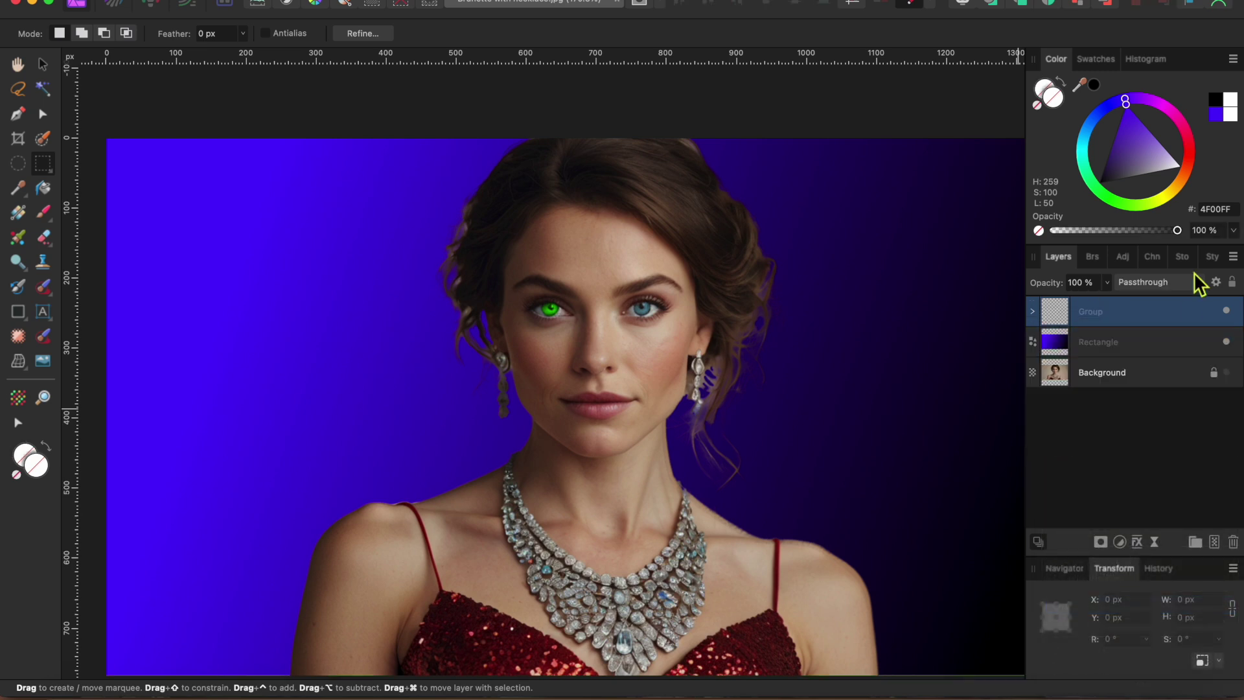
Rasterize the Group into a single Pixel layer.
right_click(1119, 328)
scroll(1074, 564, "down", 4)
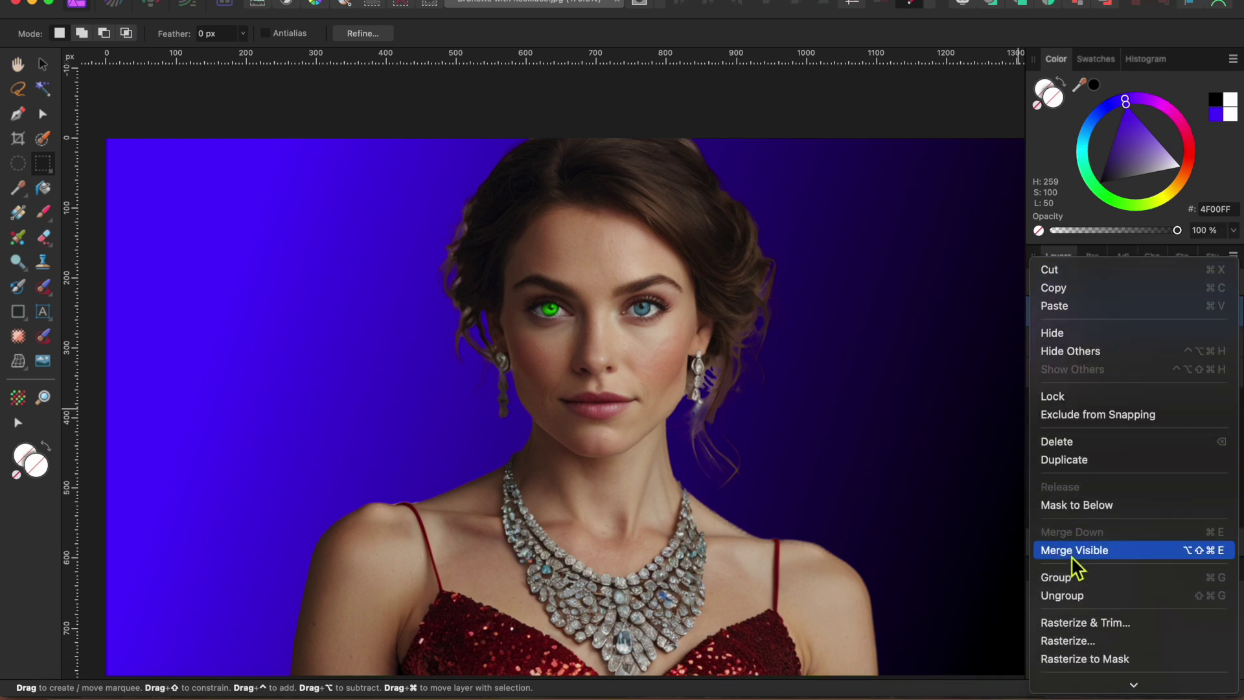
left_click(1073, 569)
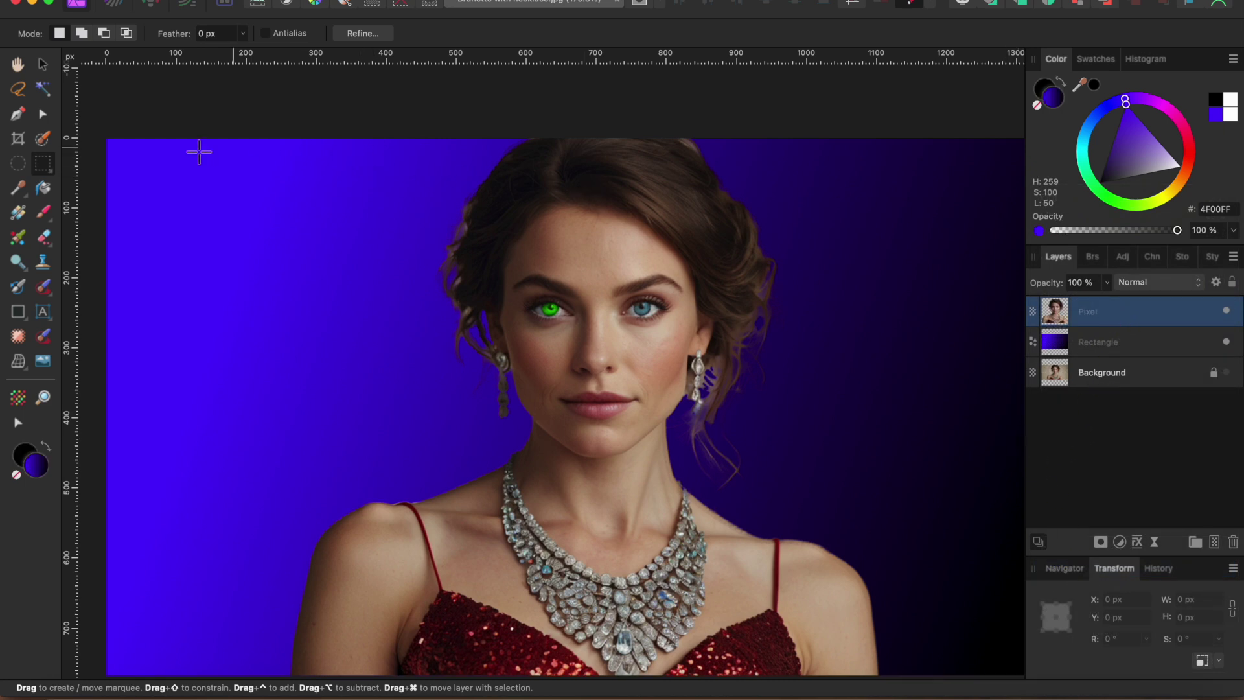
Copy a 512×87 px rectangular band across both eyes onto a new Pixel layer, then deselect.
left_click(42, 164)
left_click_drag(422, 268, 705, 312)
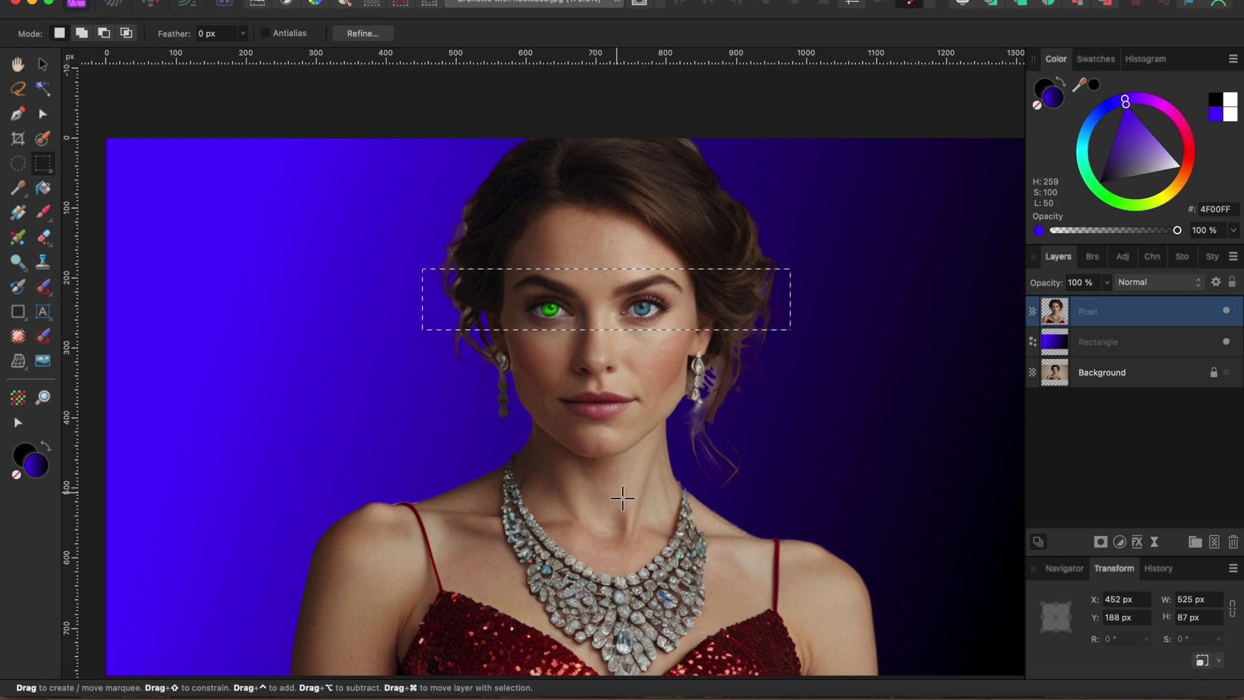
key("Delete")
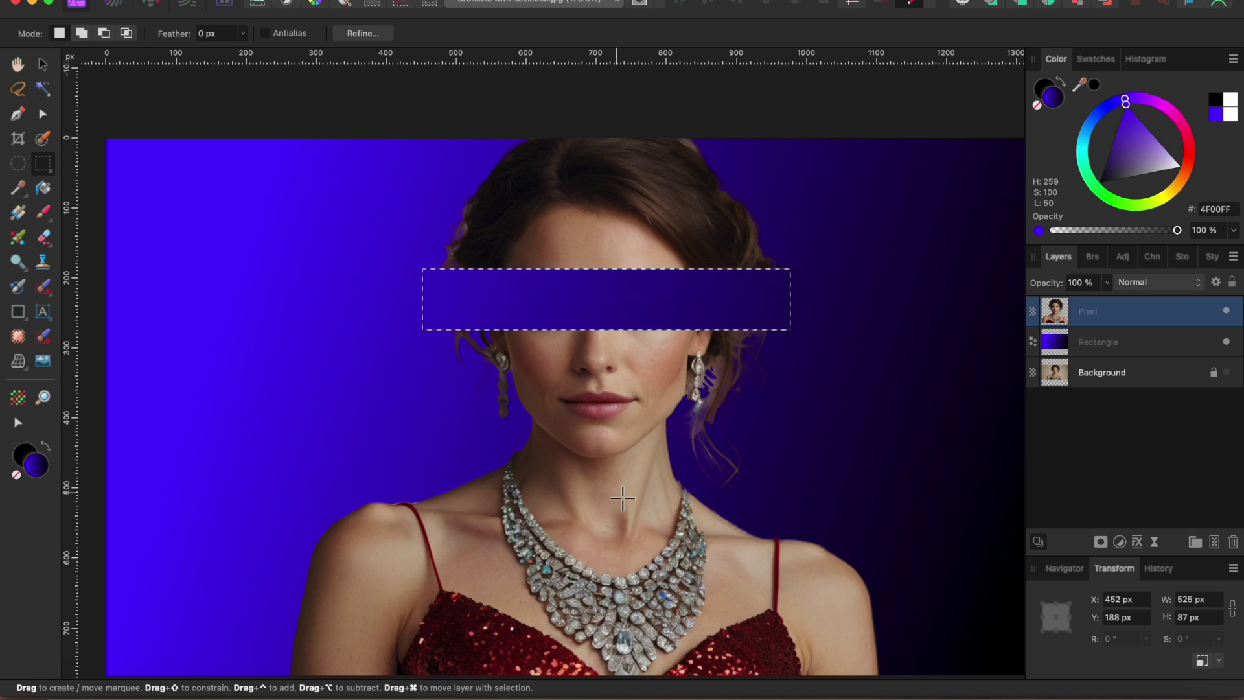
key("super+z")
key("super+shift+n")
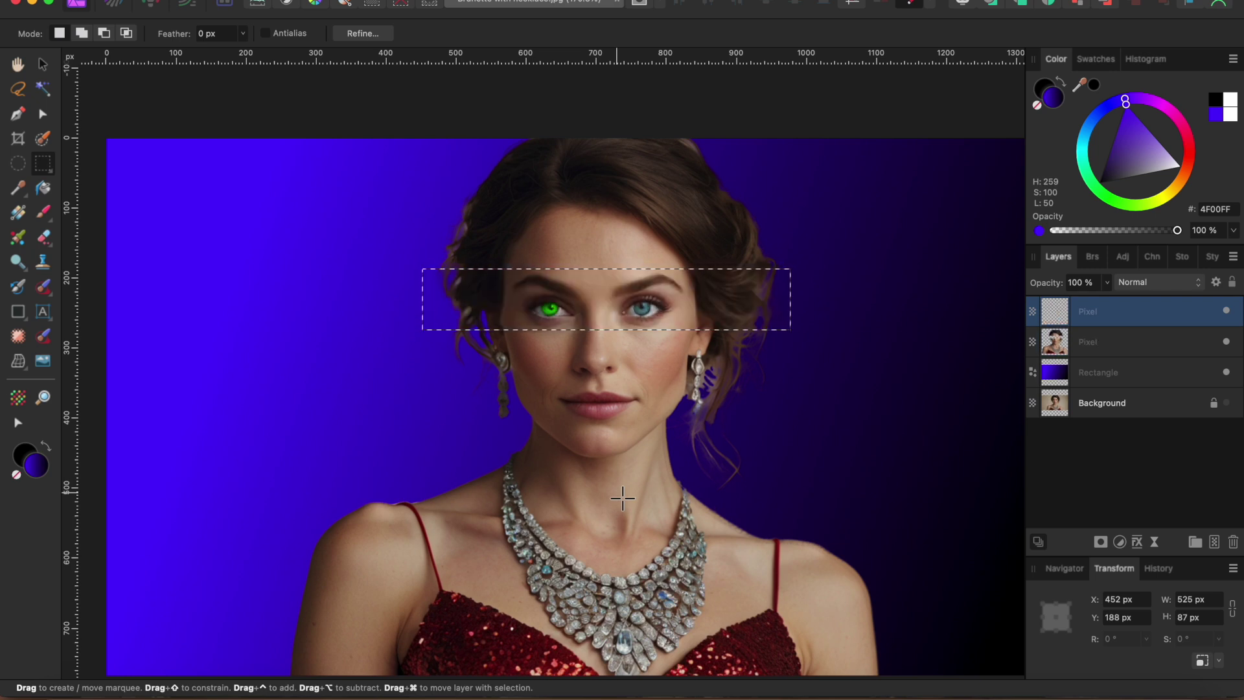
key("super+d")
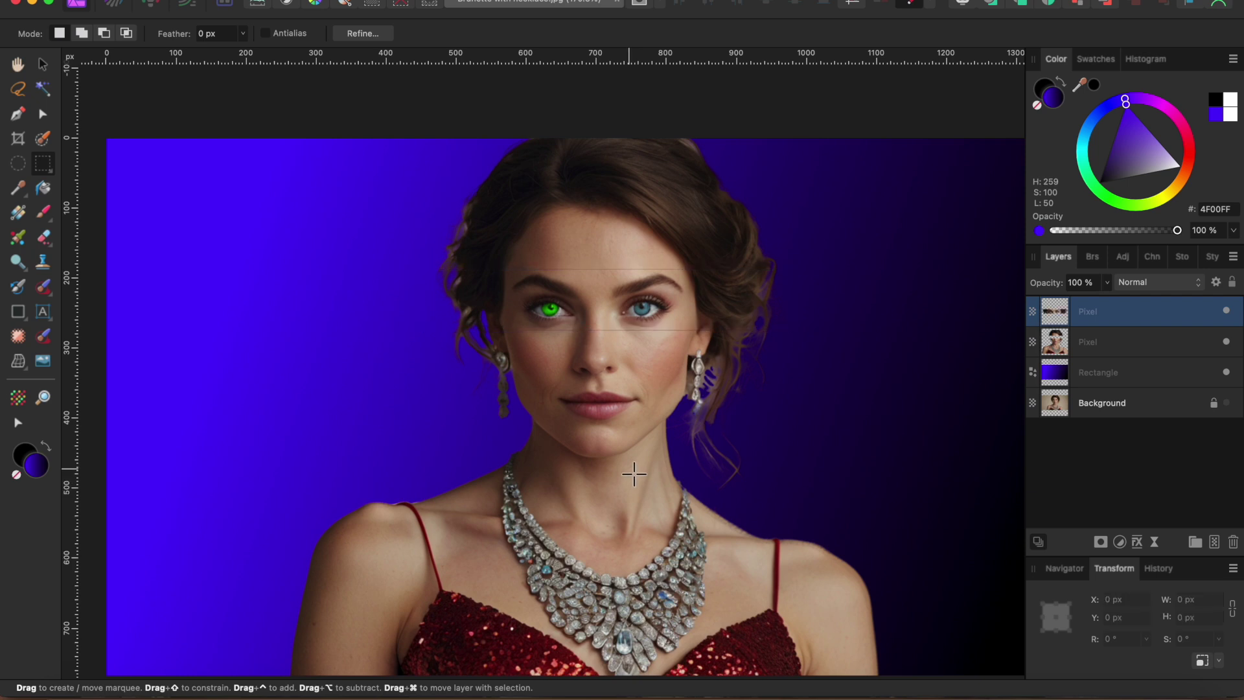
left_click(43, 64)
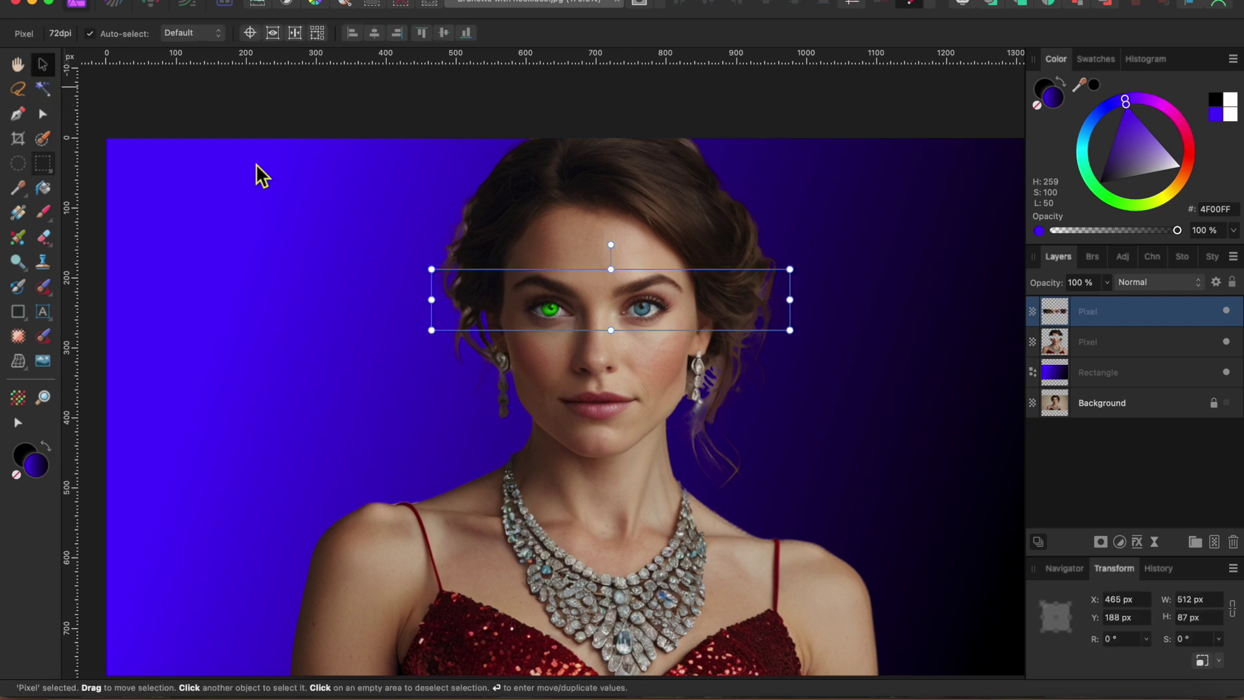
left_click_drag(624, 312, 574, 313)
left_click(397, 410)
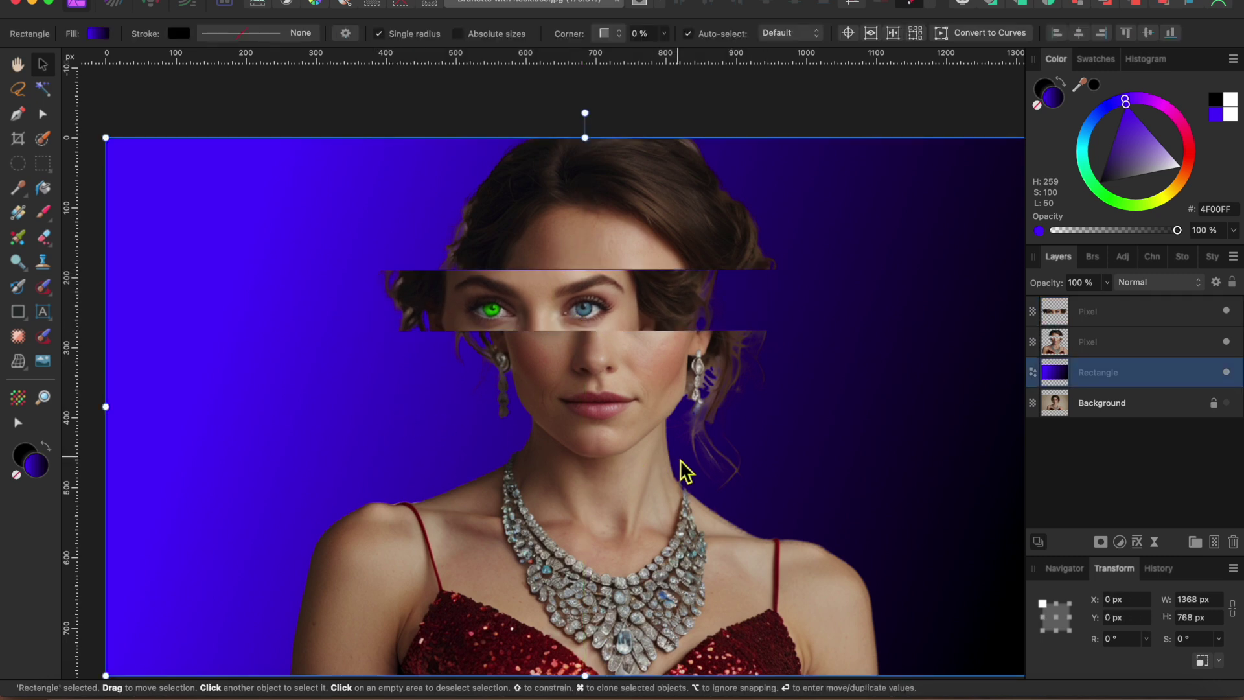
left_click(45, 165)
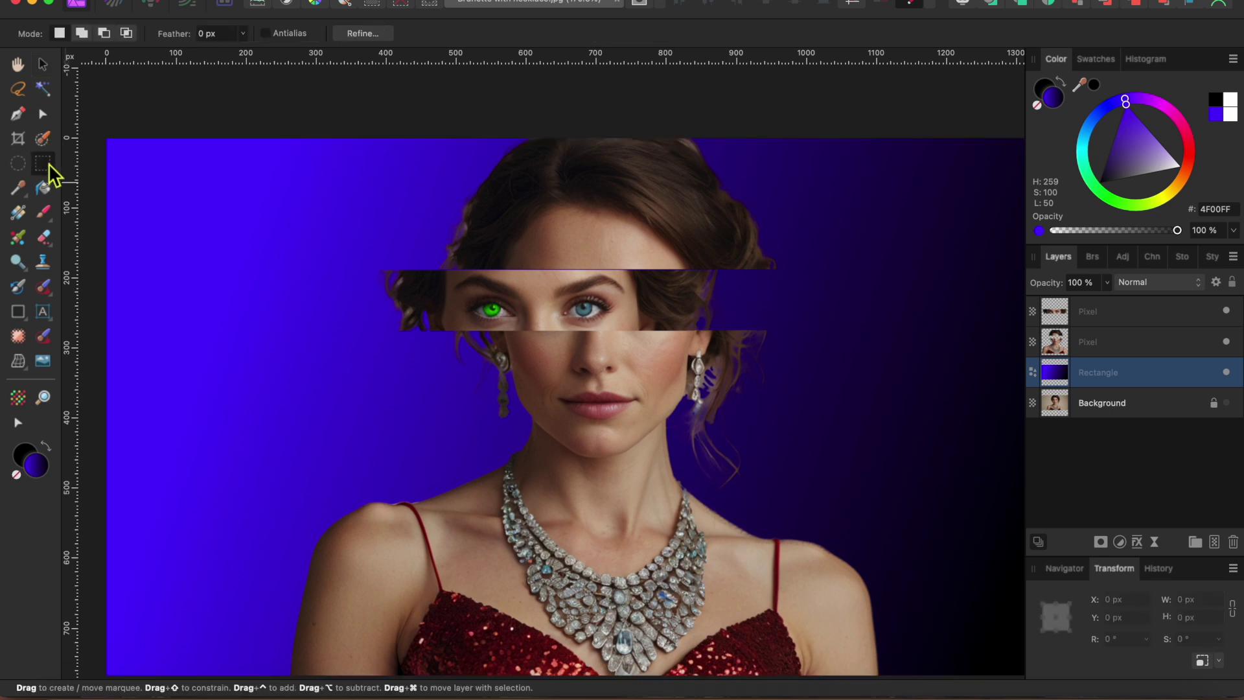
left_click_drag(423, 210, 800, 232)
left_click(1105, 343)
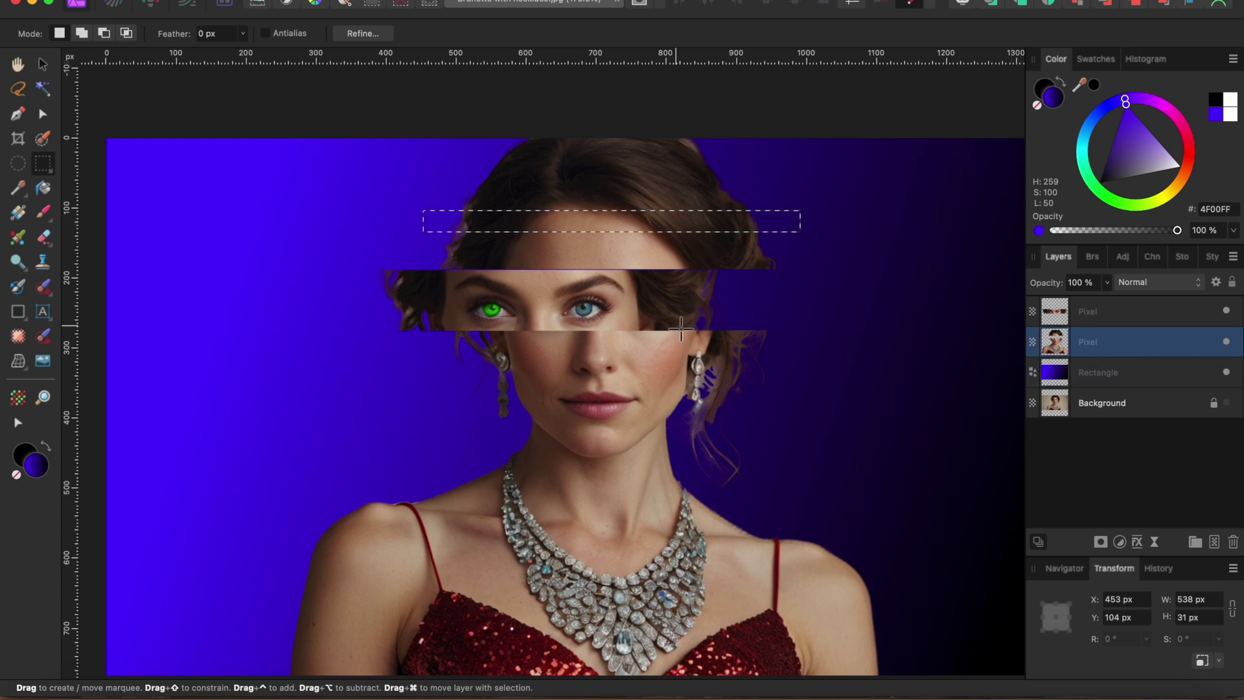
key("super+j")
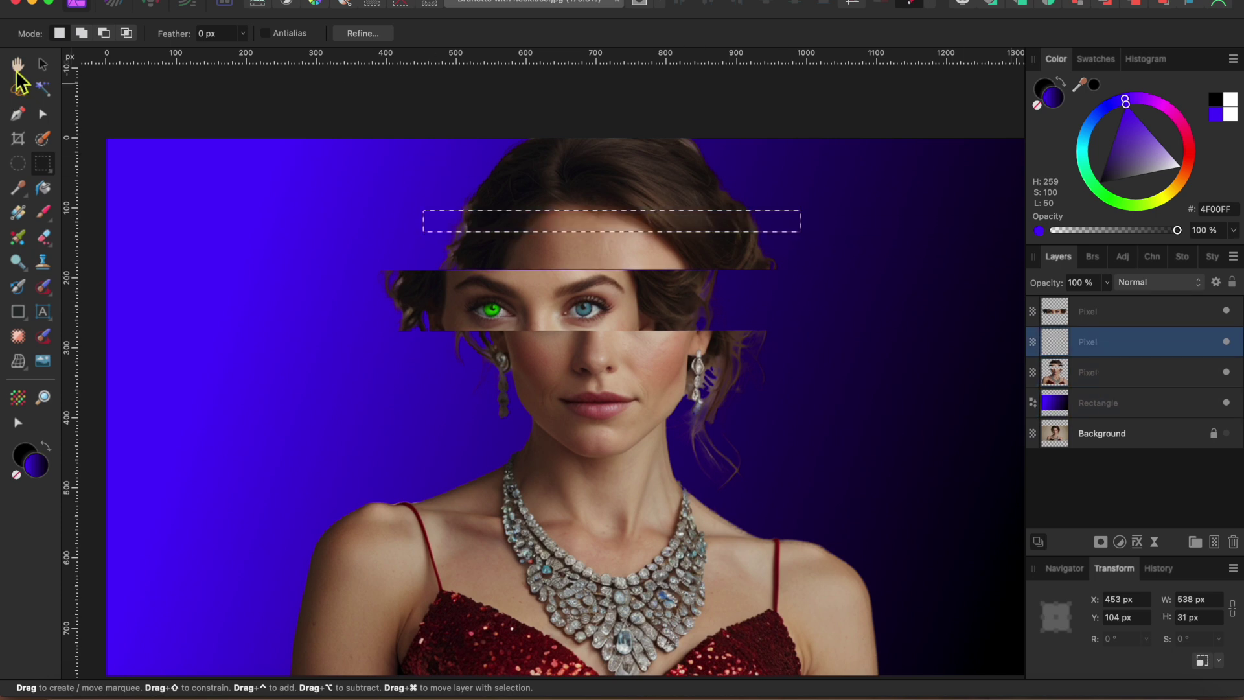
left_click(43, 64)
mouse_move(608, 230)
left_mouse_down()
mouse_move(569, 230)
mouse_move(632, 228)
left_mouse_up()
key("super+d")
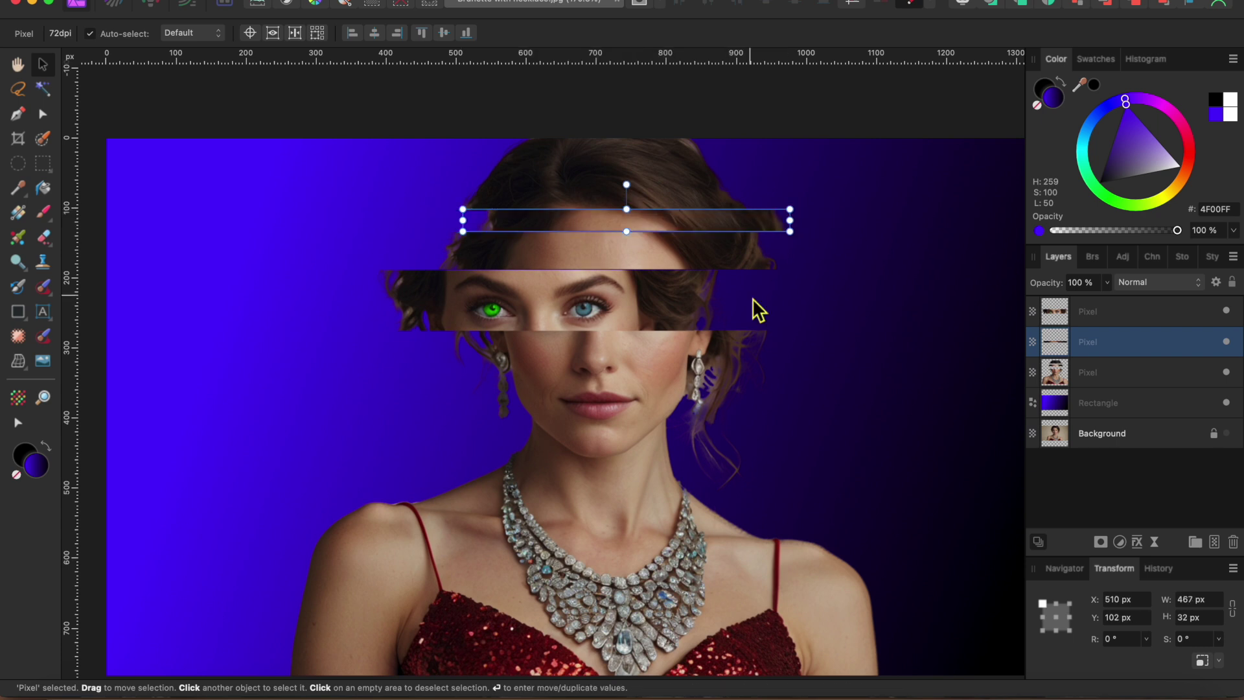
key("super+z")
key("super+z")
key("super+z")
key("super+z")
key("super+z")
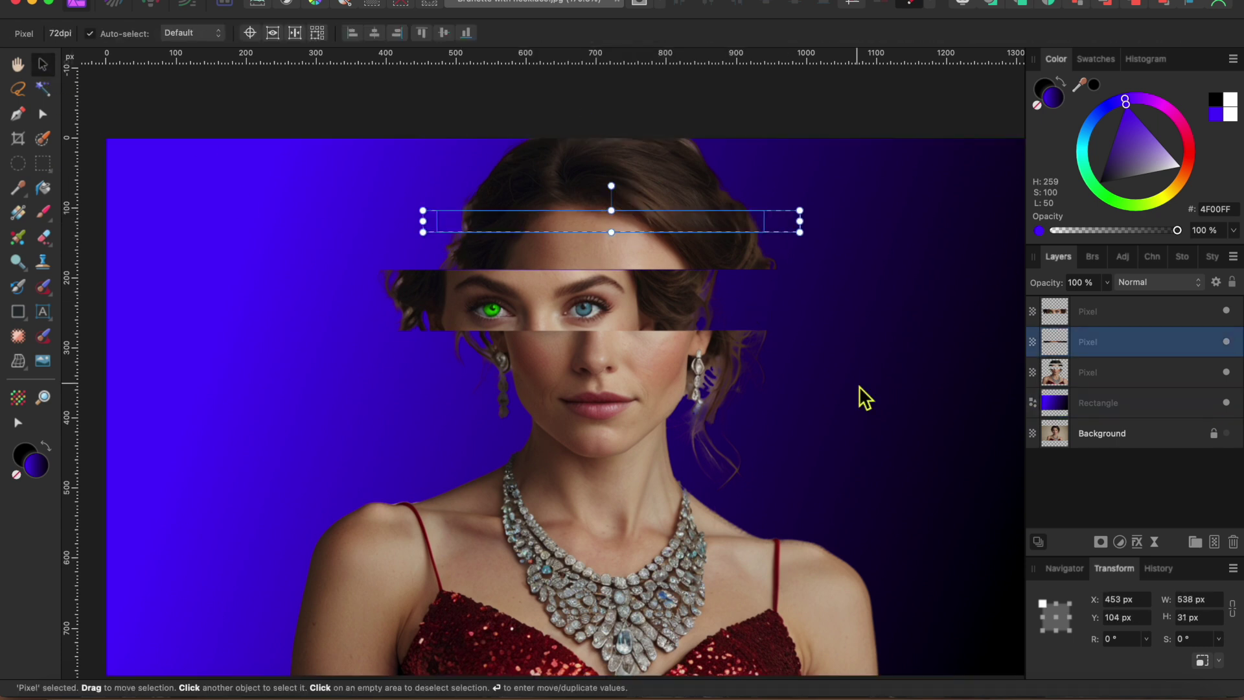
key("super+z")
key("super+z")
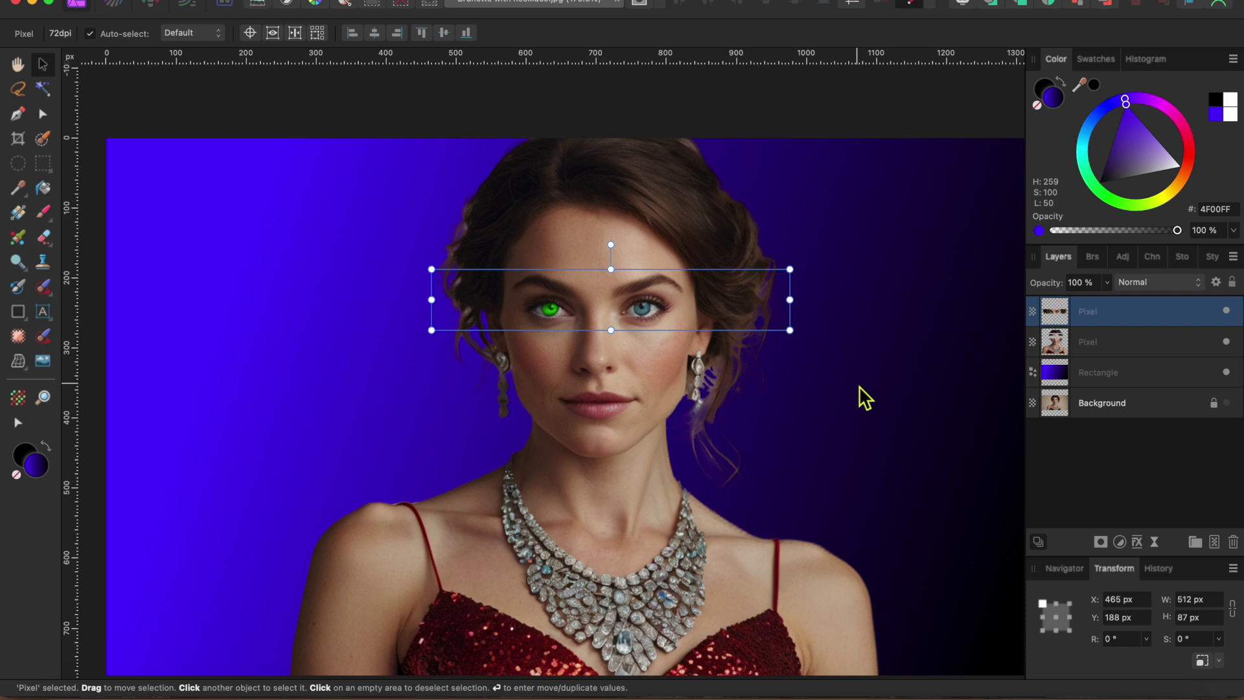
Undo back to the single portrait layer and paint a selection over the blue iris with a smaller brush.
key("super+z")
key("super+z")
key("super+z")
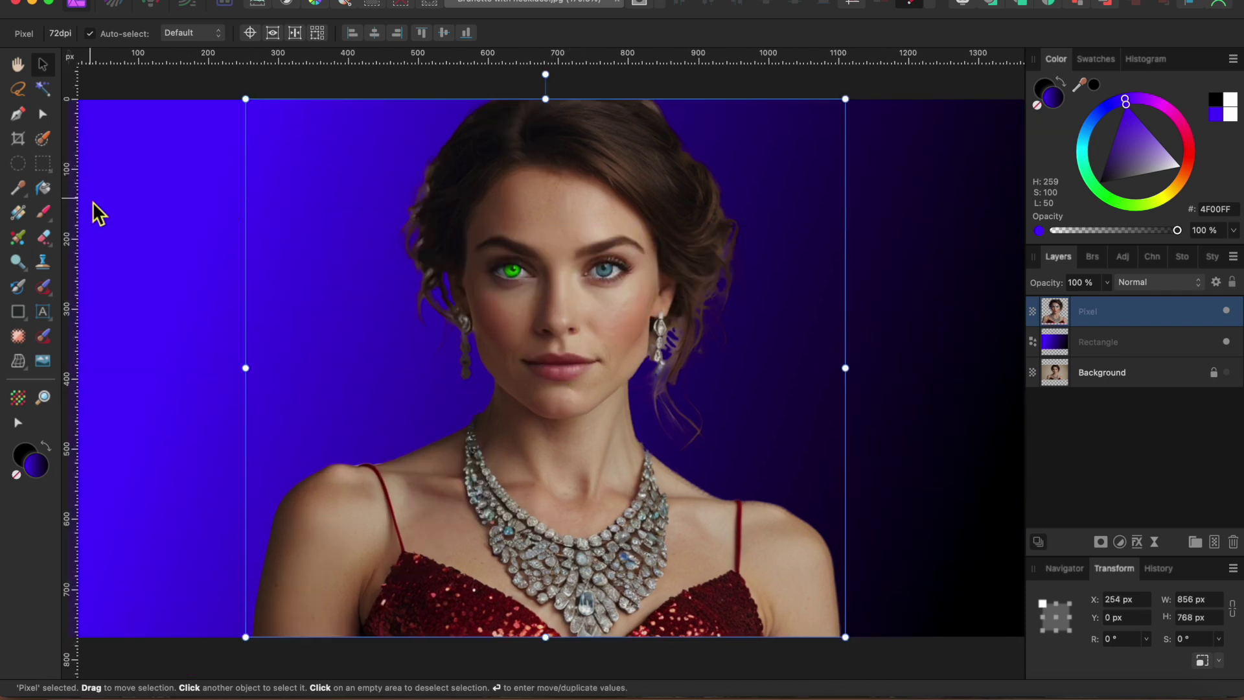
scroll(601, 285, "up", 4)
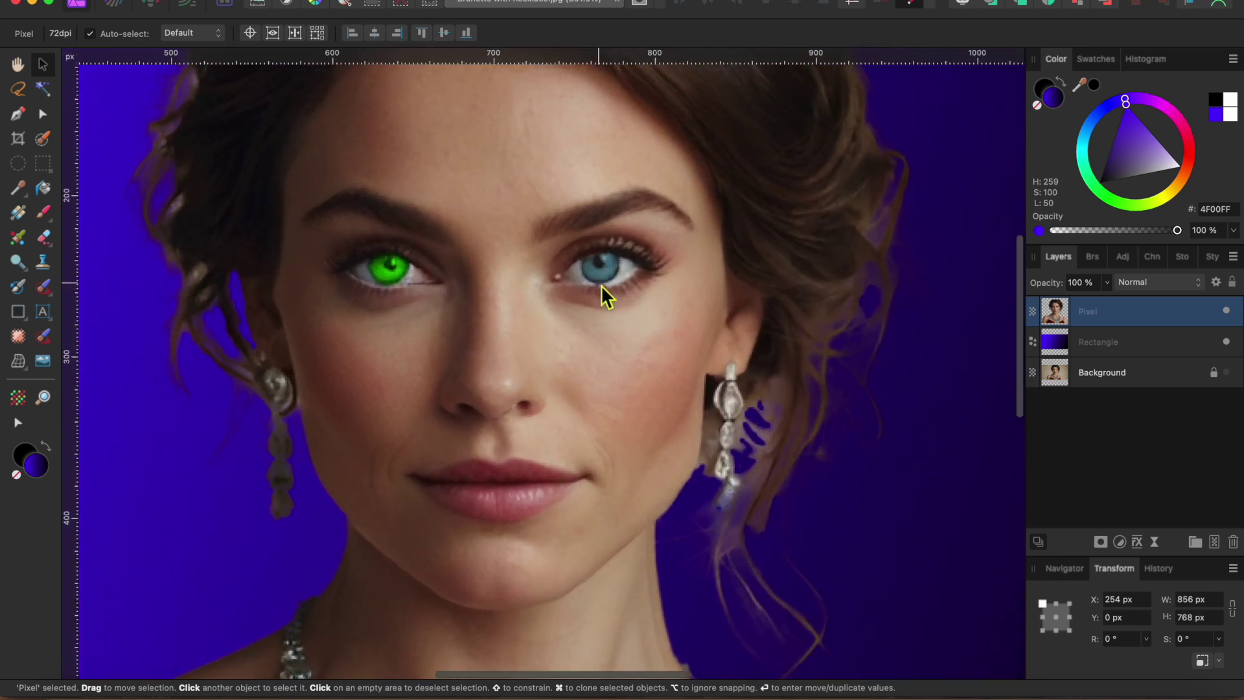
scroll(617, 254, "up", 4)
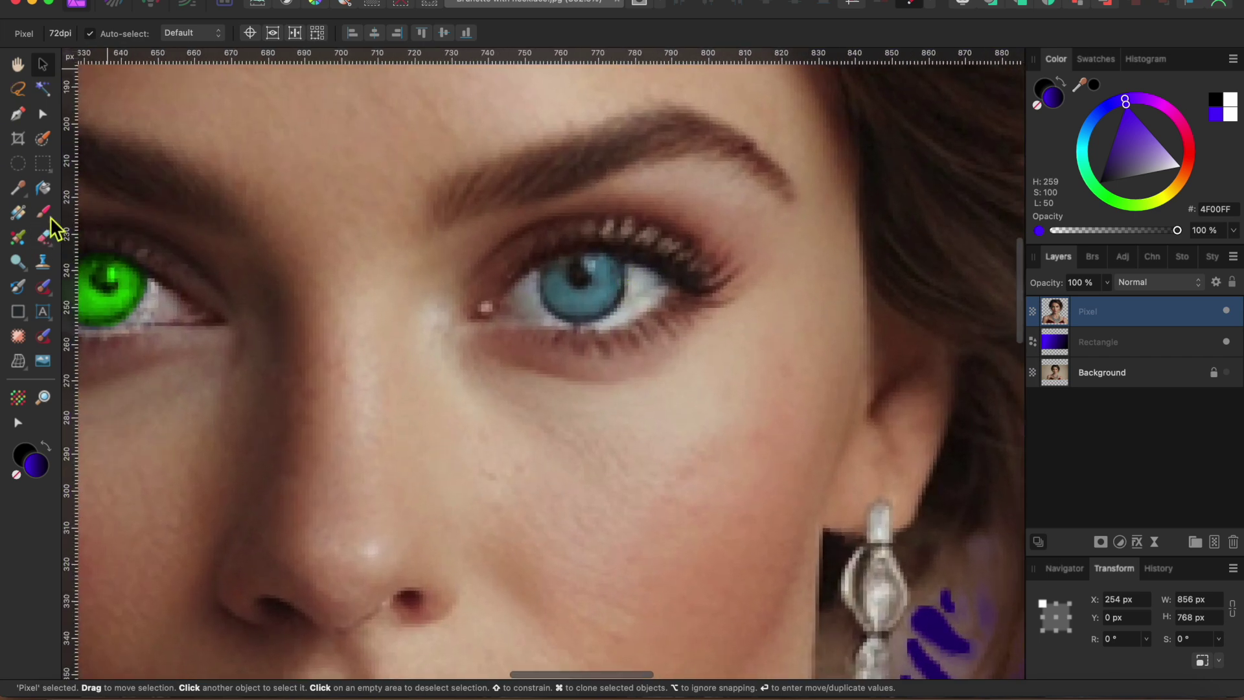
left_click(43, 138)
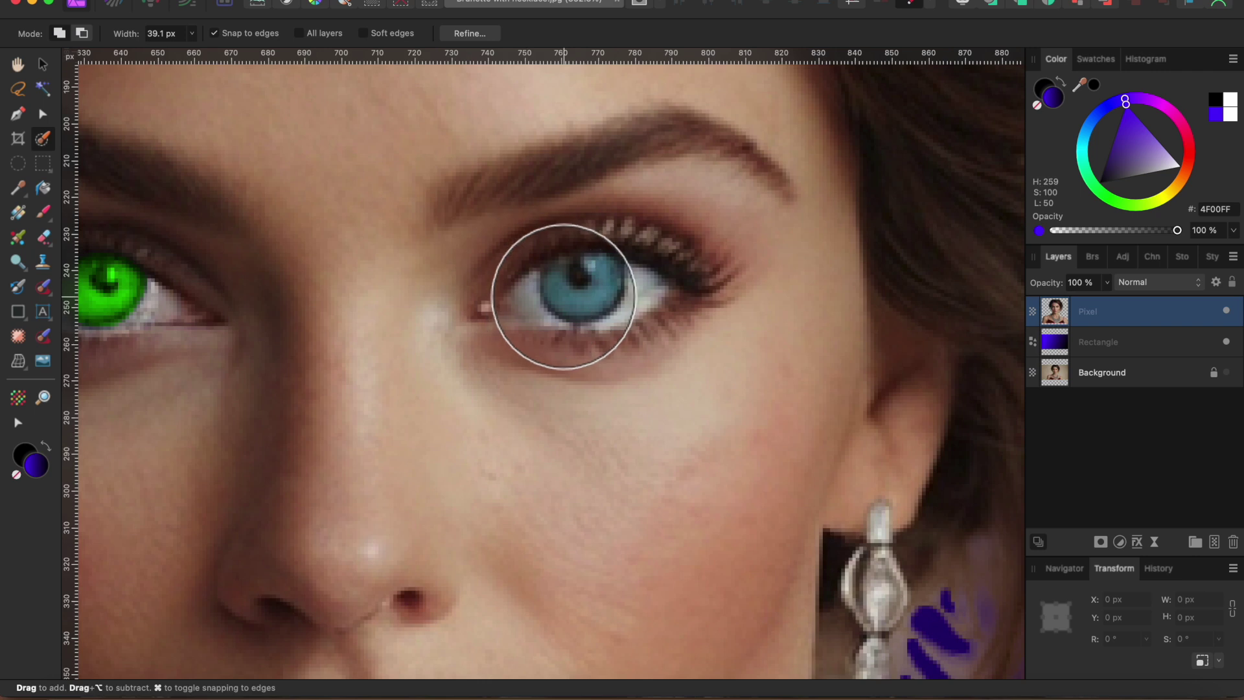
key("bracketleft")
key("bracketleft")
key("bracketleft")
key("bracketleft")
key("bracketleft")
key("bracketleft")
key("bracketleft")
key("bracketleft")
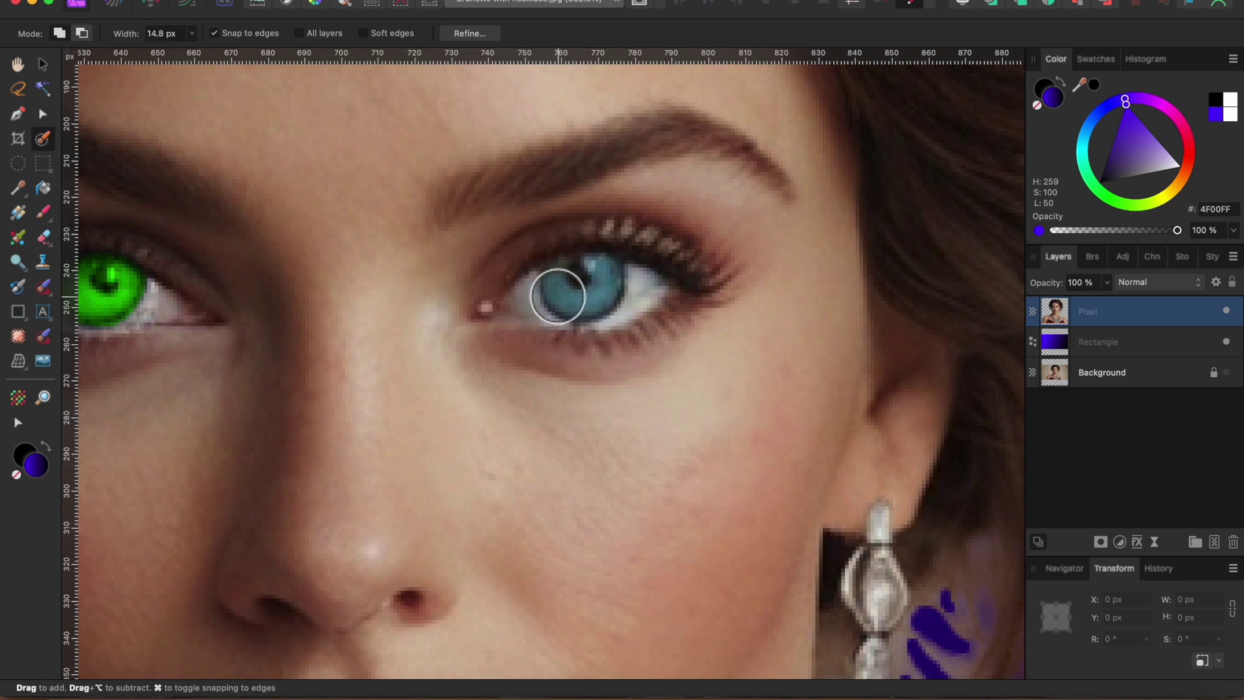
mouse_move(535, 300)
left_mouse_down()
mouse_move(583, 288)
mouse_move(588, 270)
left_mouse_up()
Invert the selection around the iris and bring up the adjustments list.
scroll(583, 285, "down", 10)
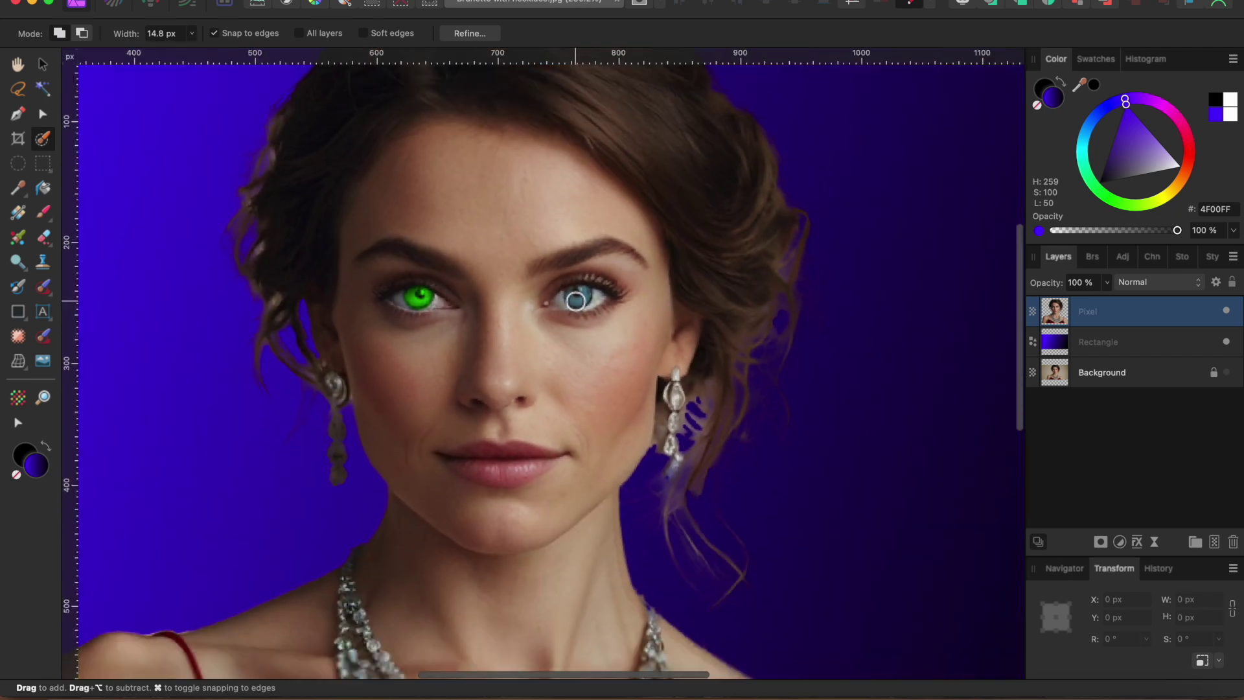
scroll(578, 316, "down", 5)
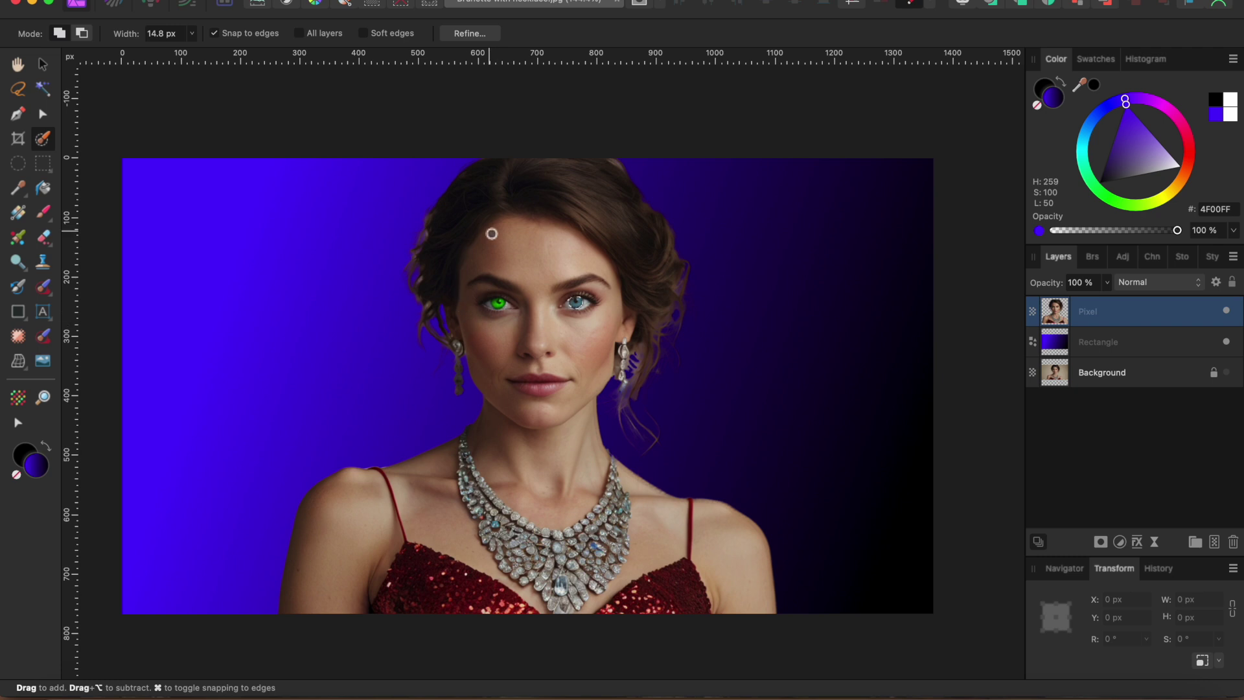
left_click(389, 0)
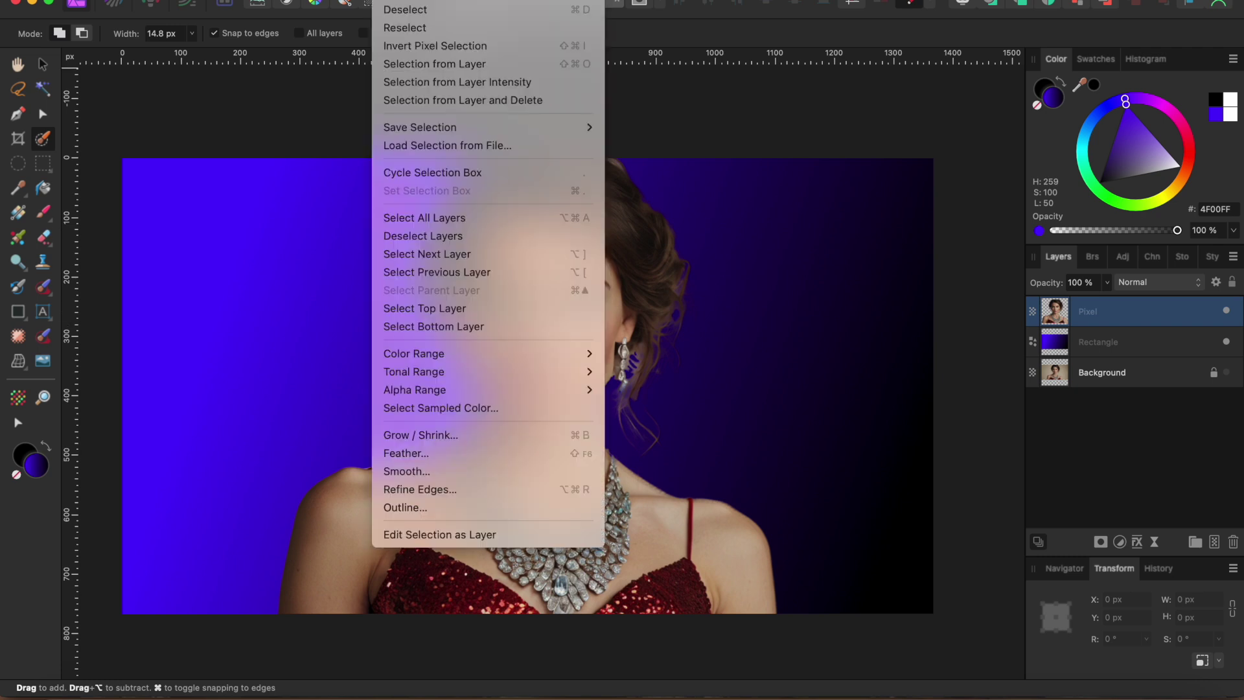
left_click(411, 44)
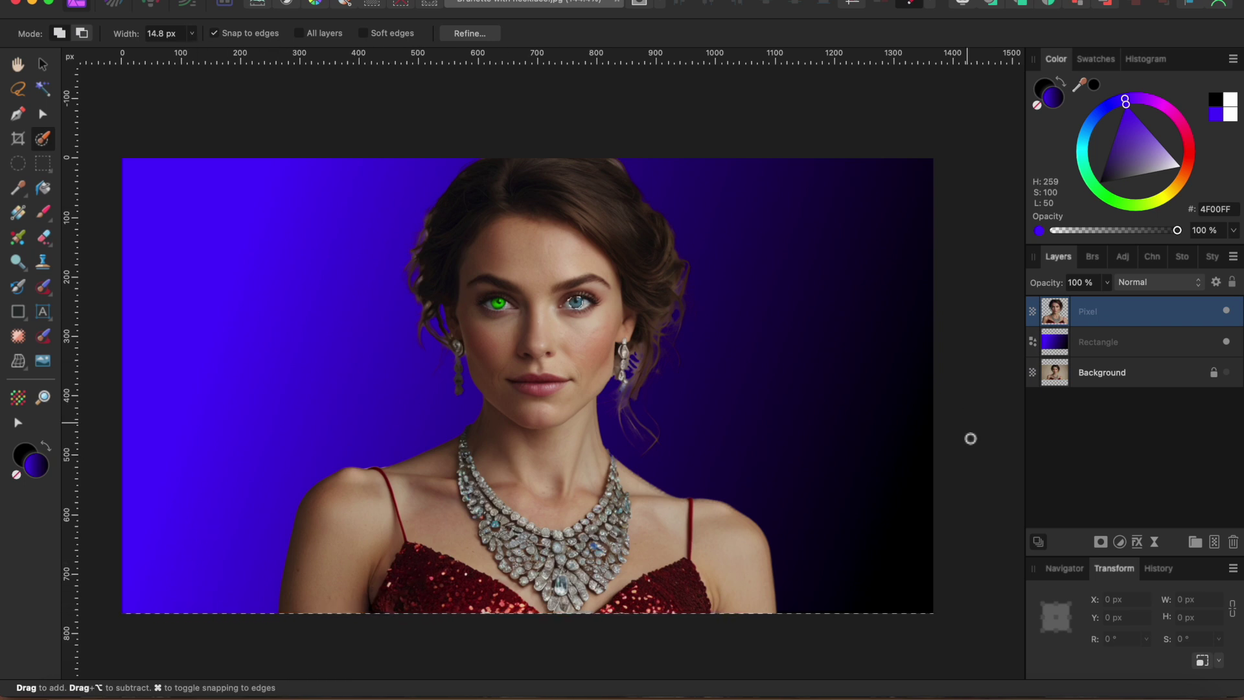
left_click(1120, 541)
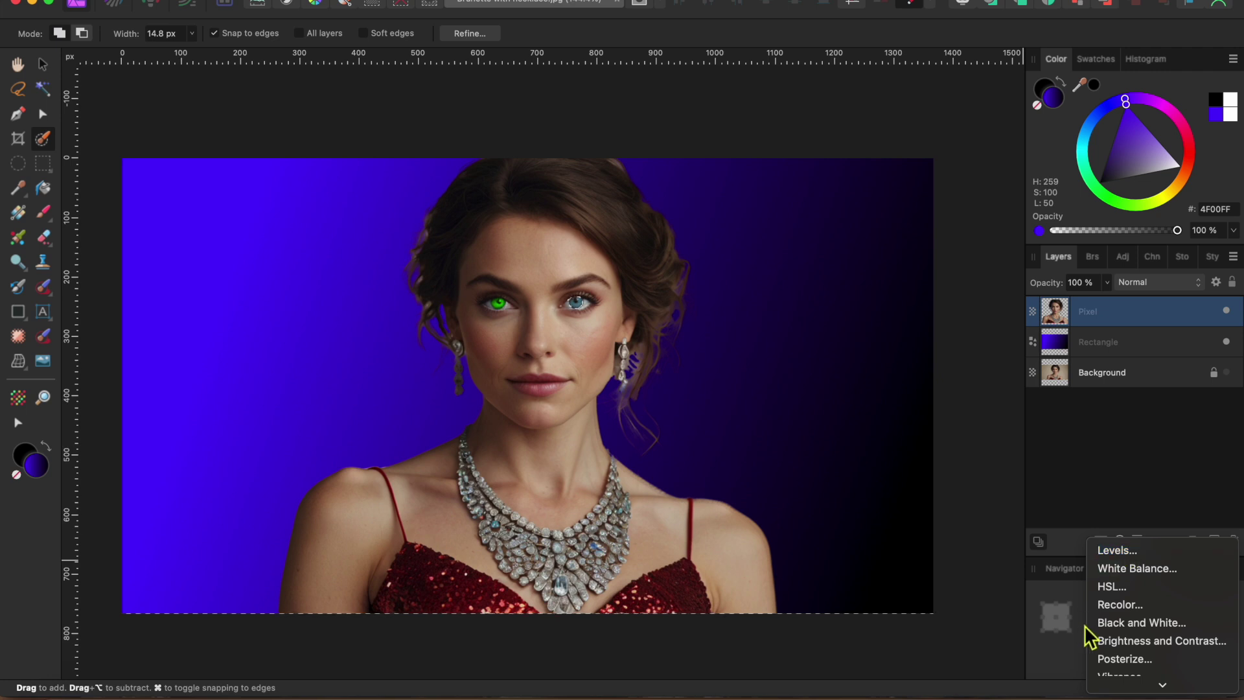
left_click(1108, 609)
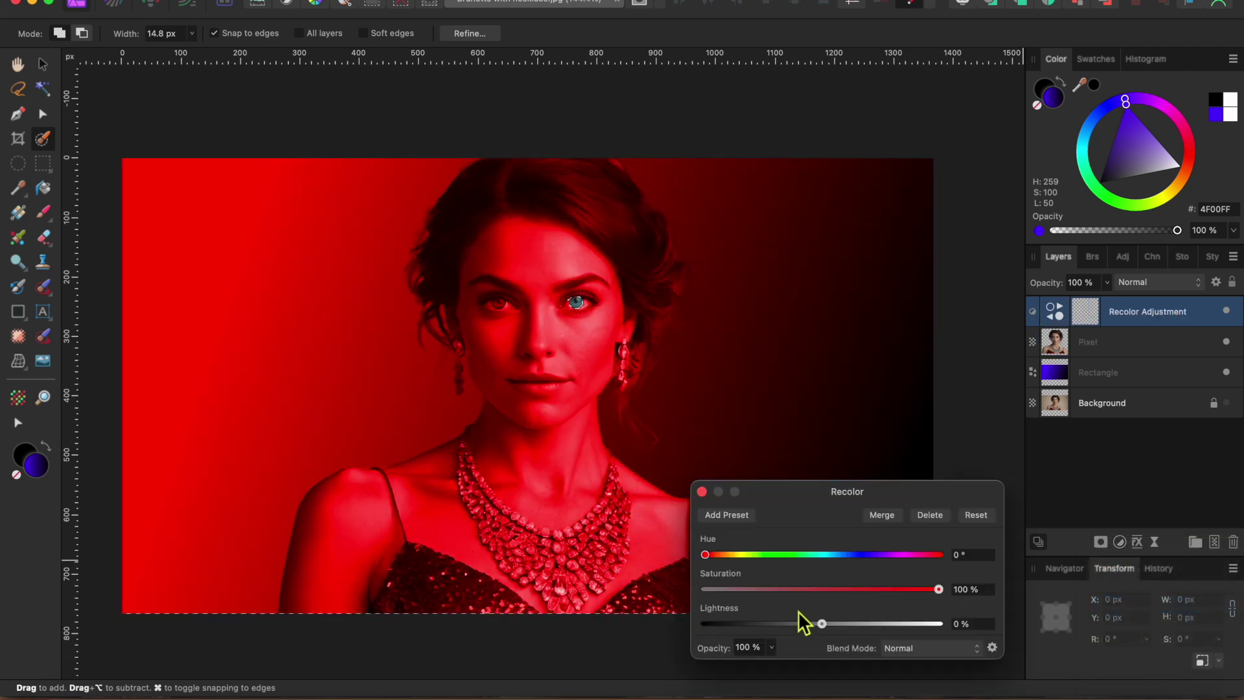
scroll(589, 291, "up", 5)
scroll(589, 290, "up", 2)
left_click(589, 293)
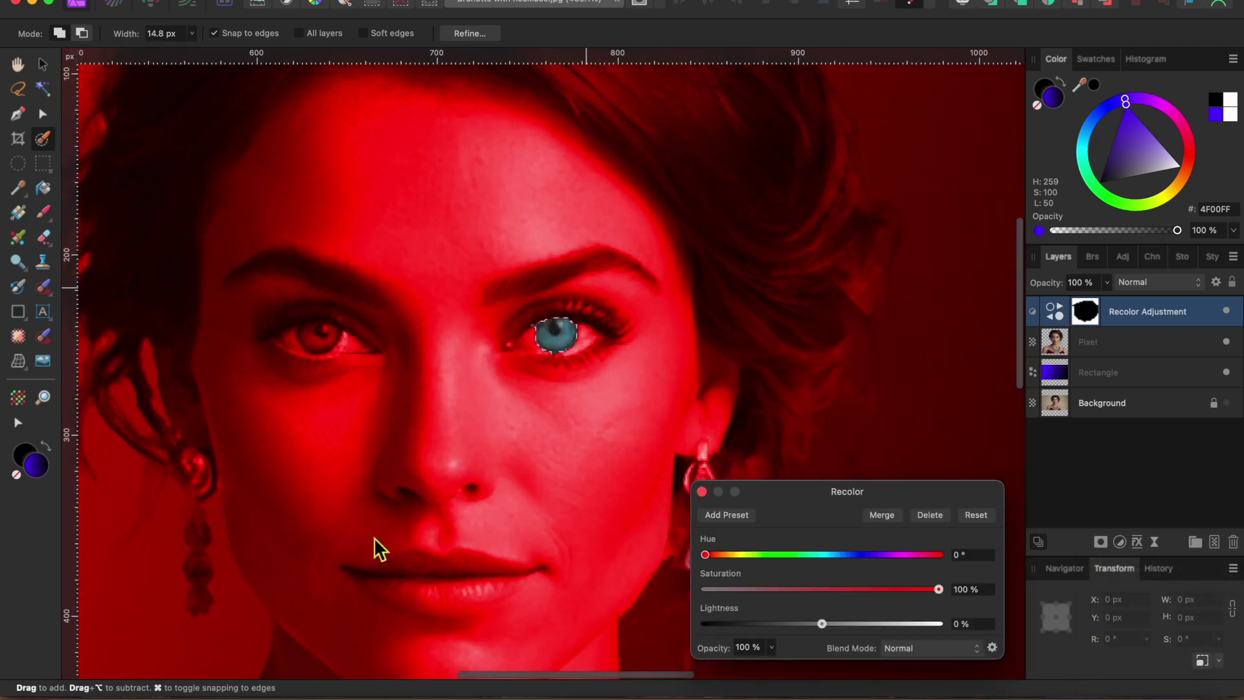
scroll(497, 420, "down", 7)
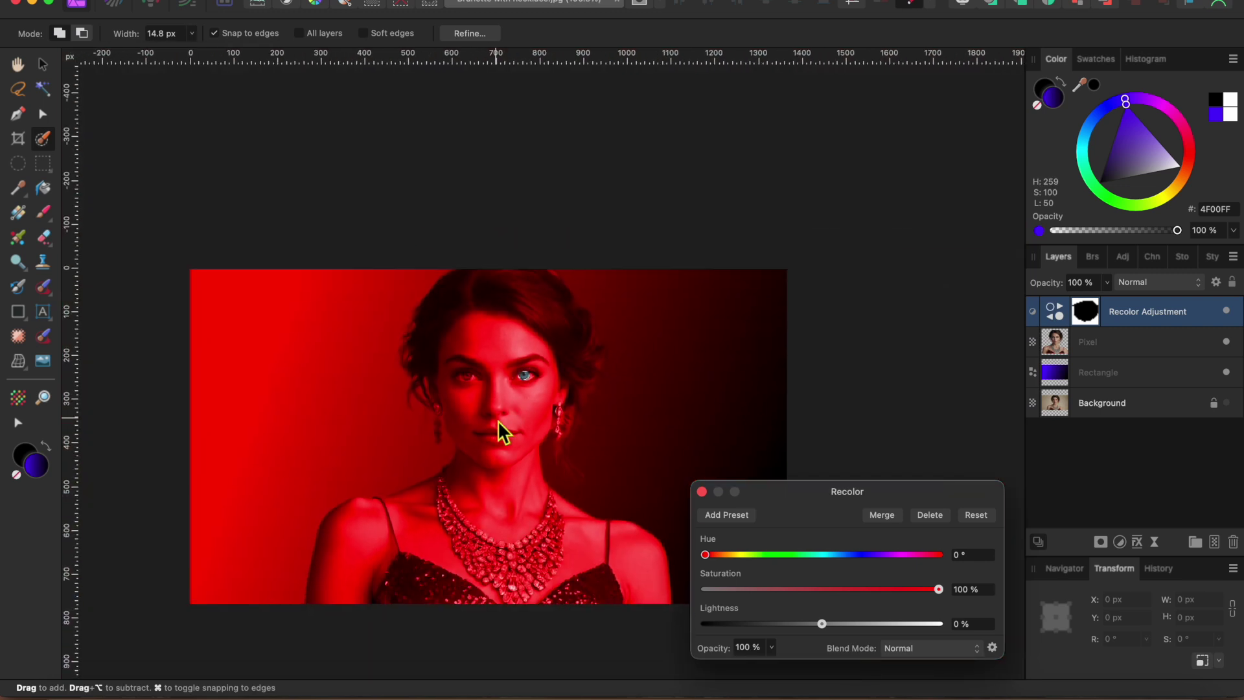
left_click(702, 492)
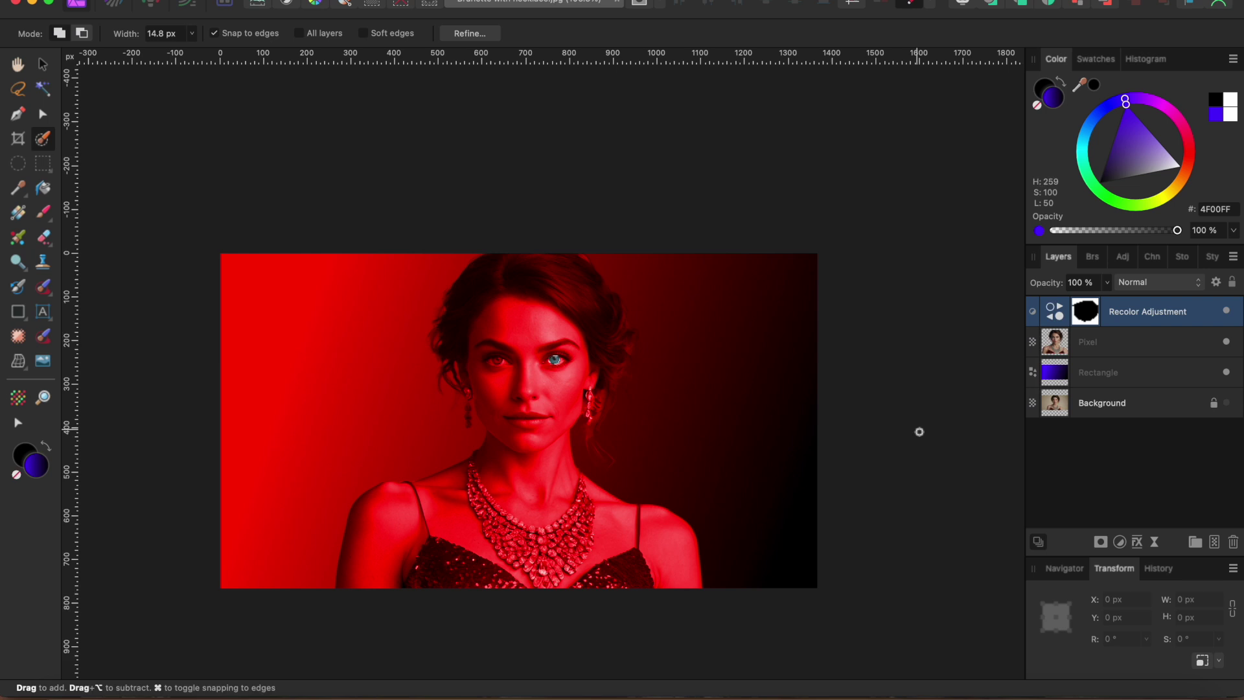
key("Delete")
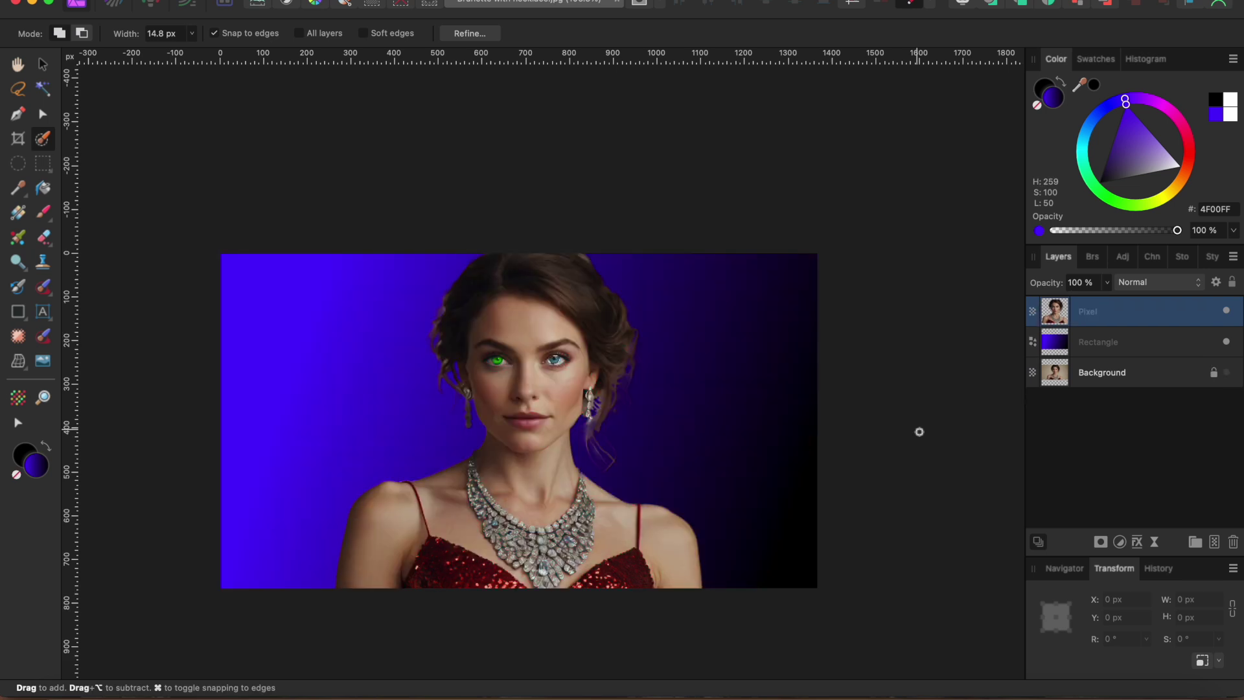
key("v")
scroll(551, 561, "up", 5)
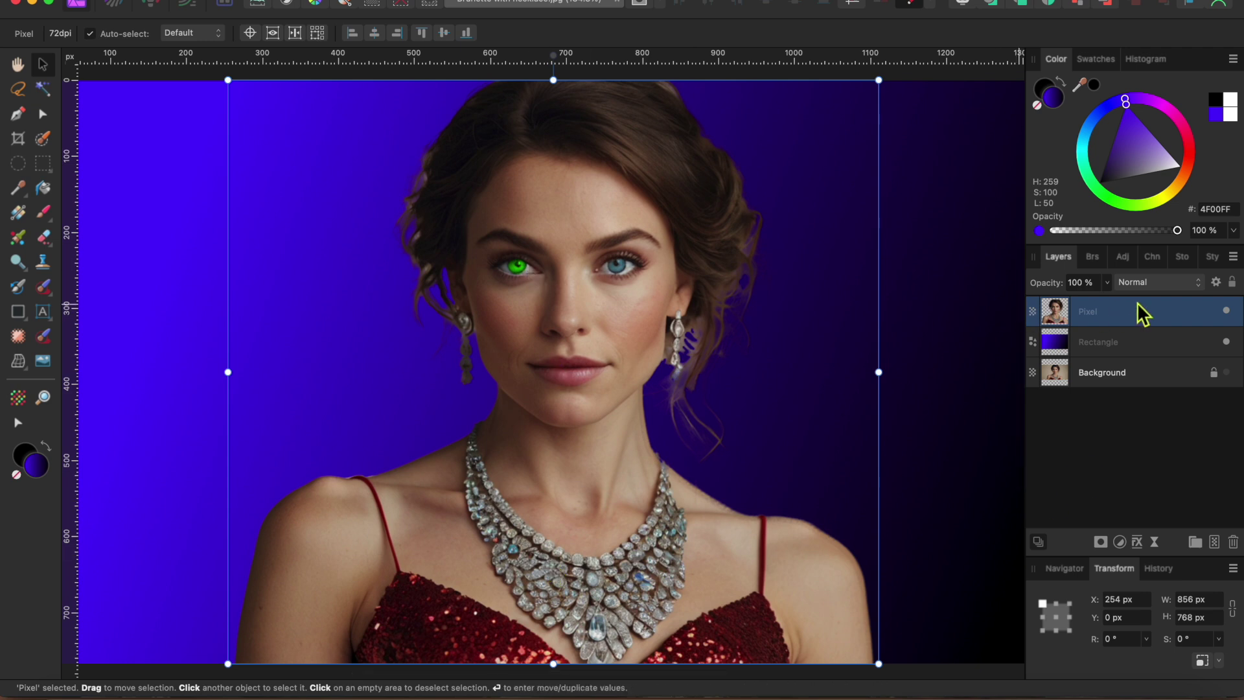
Add a black 739.4 pt ChunkFive Ex letter 'I' as artistic text, sized and positioned over the face.
left_click(42, 311)
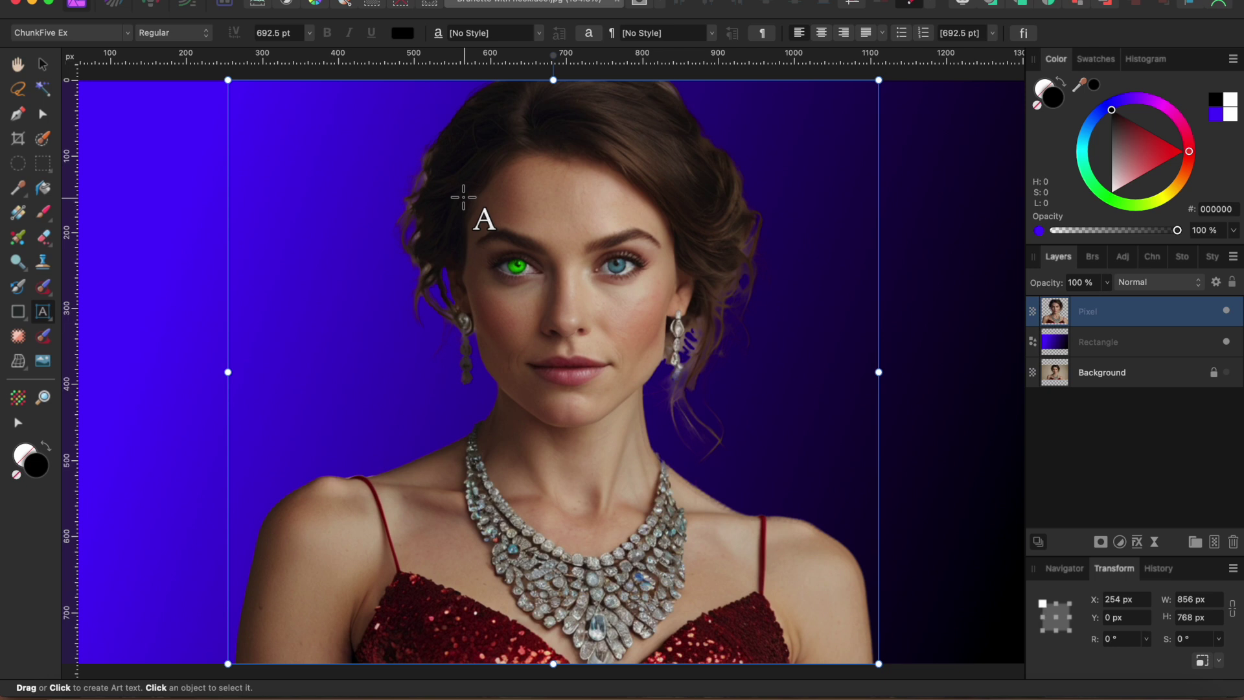
left_click_drag(463, 197, 542, 386)
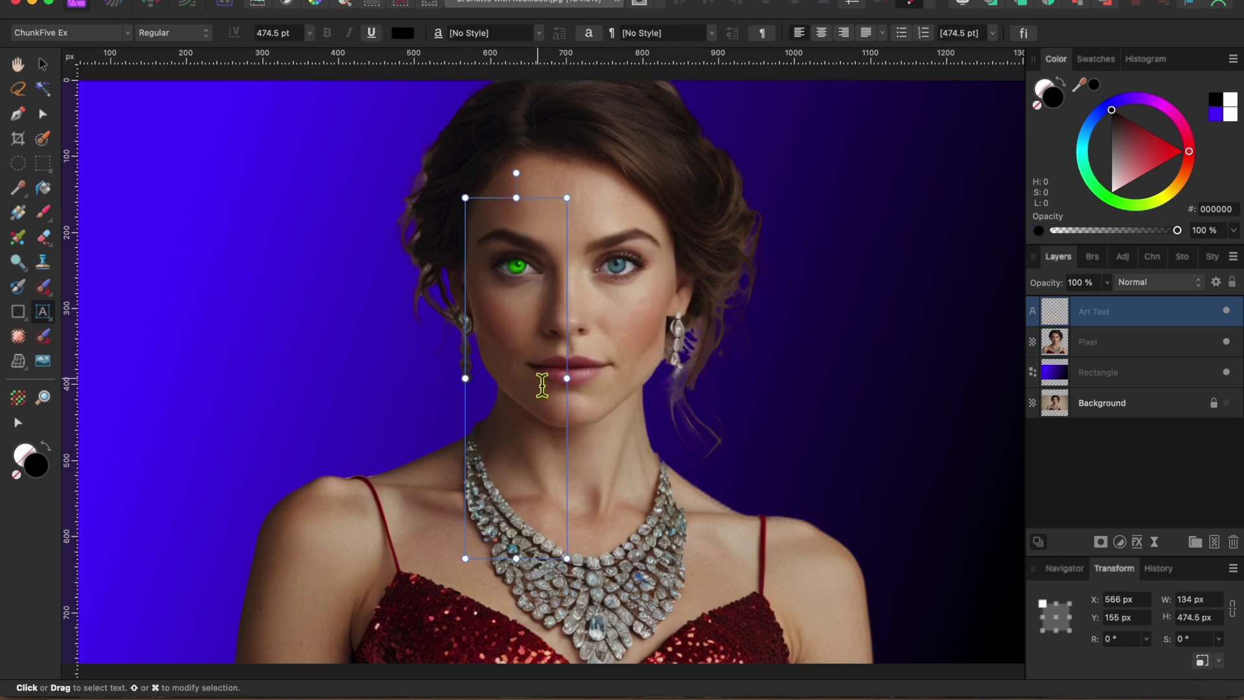
type("I")
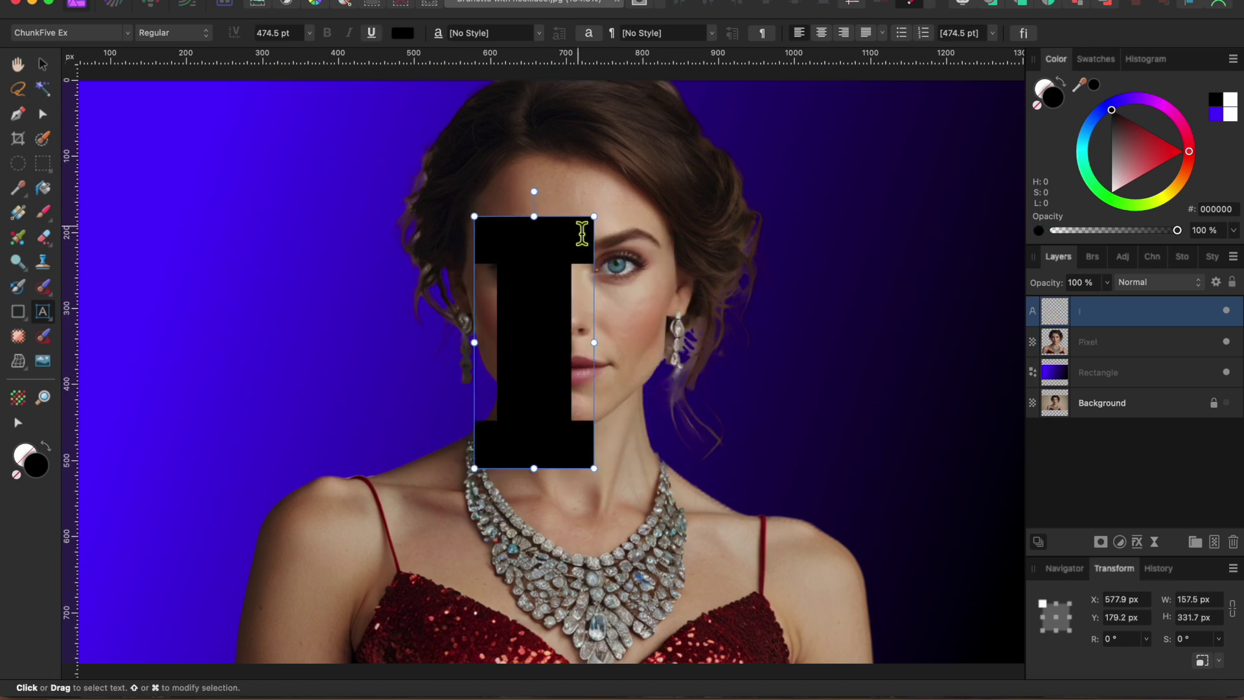
left_click_drag(602, 223, 700, 172)
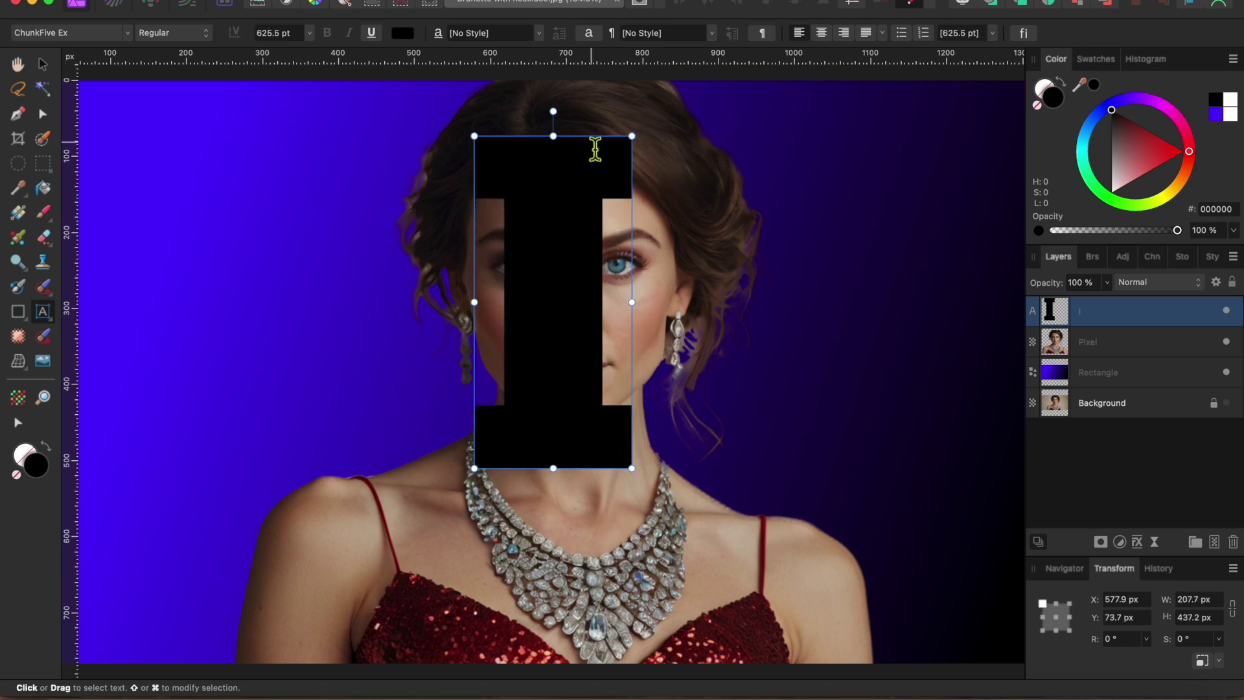
key("Escape")
left_click_drag(597, 153, 645, 233)
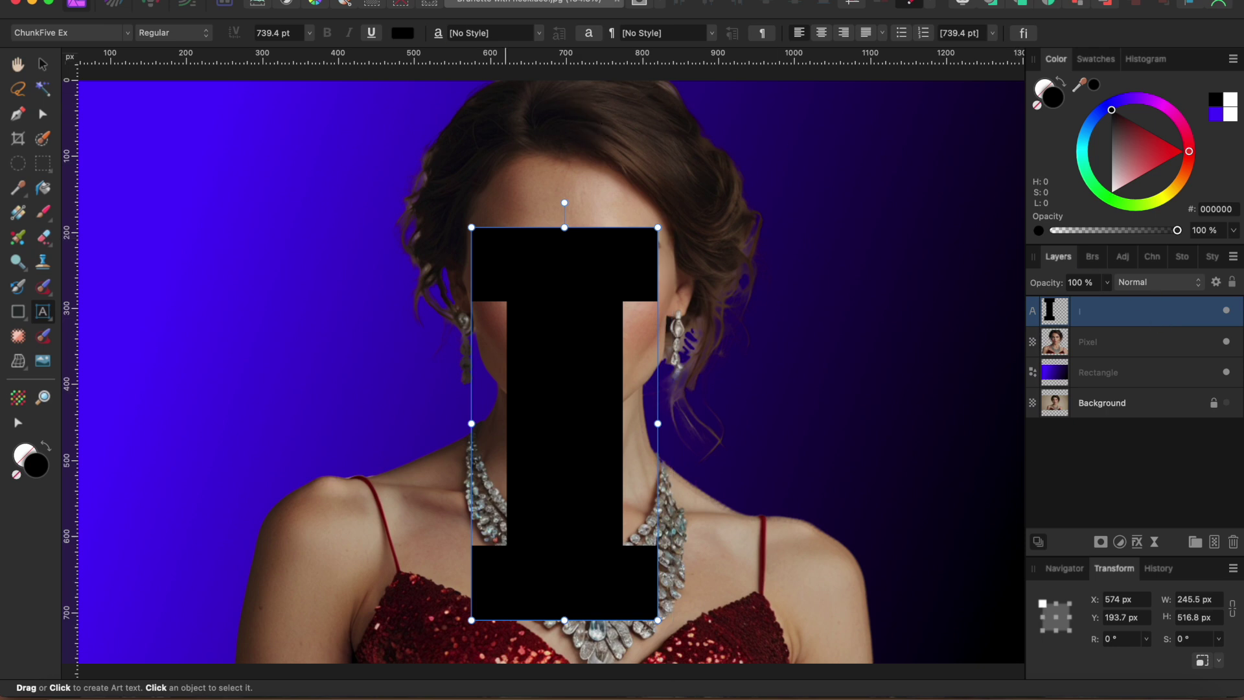
left_click(401, 2)
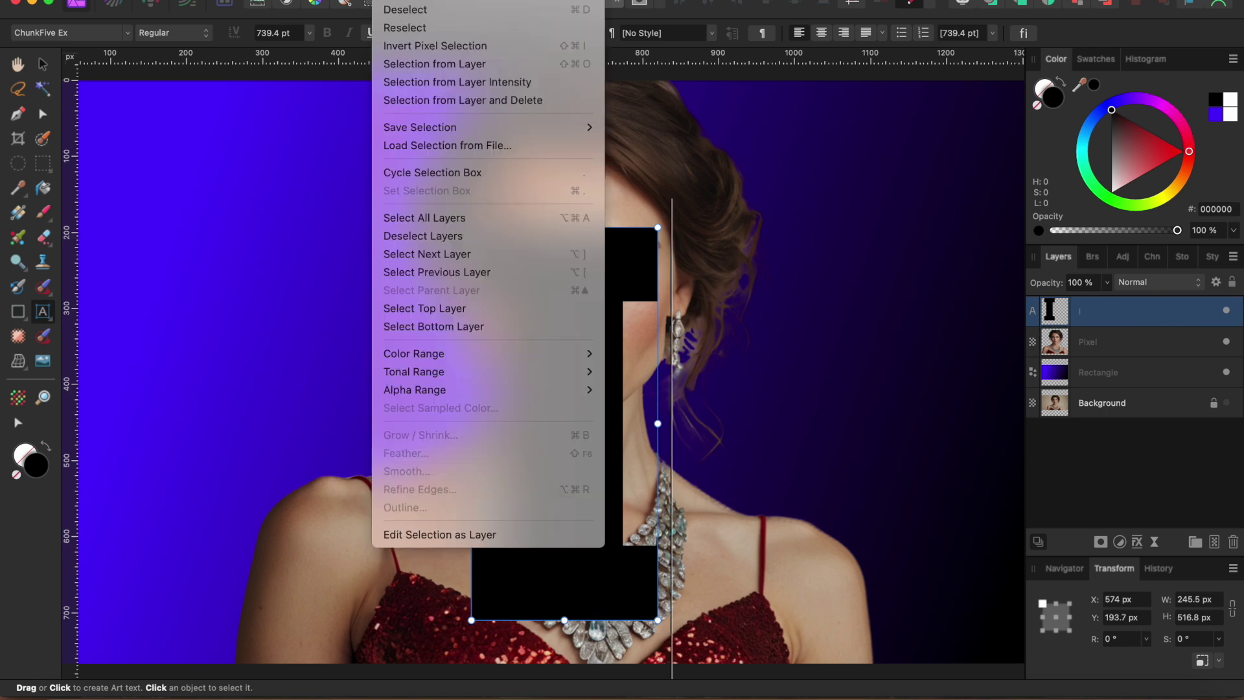
Copy the portrait within the letter-I outline onto a new Pixel layer and hide the black text.
left_click(430, 65)
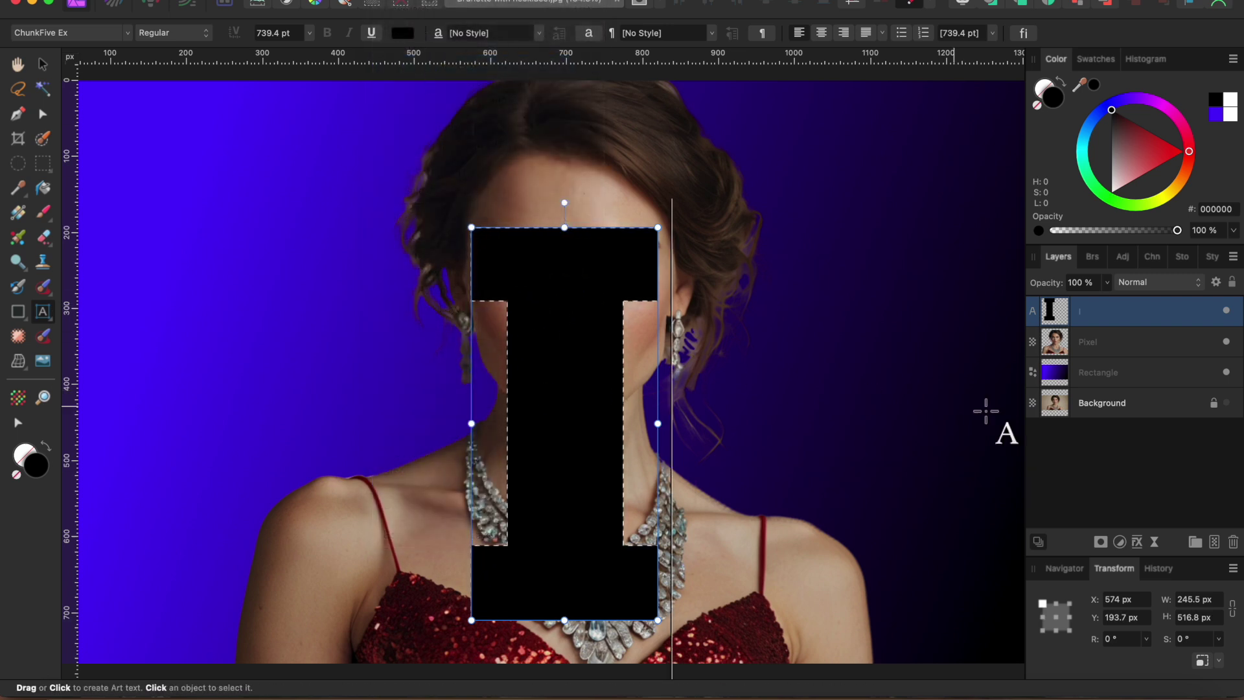
left_click(1108, 350)
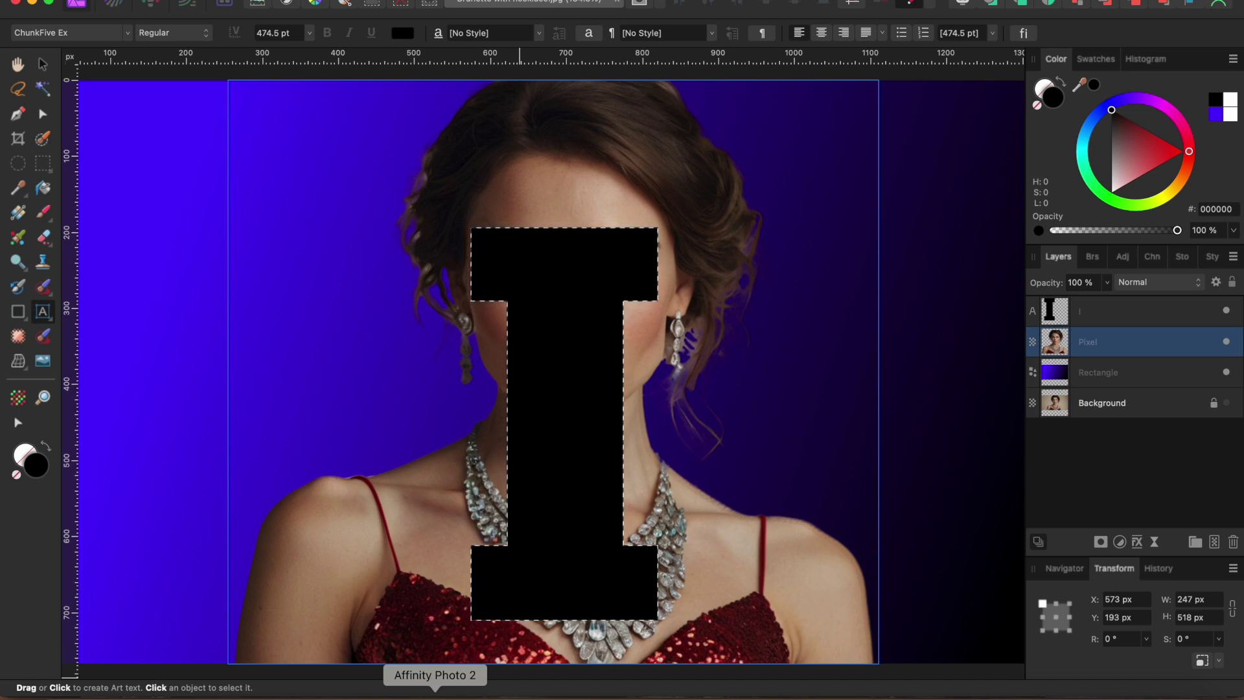
key("super+shift+n")
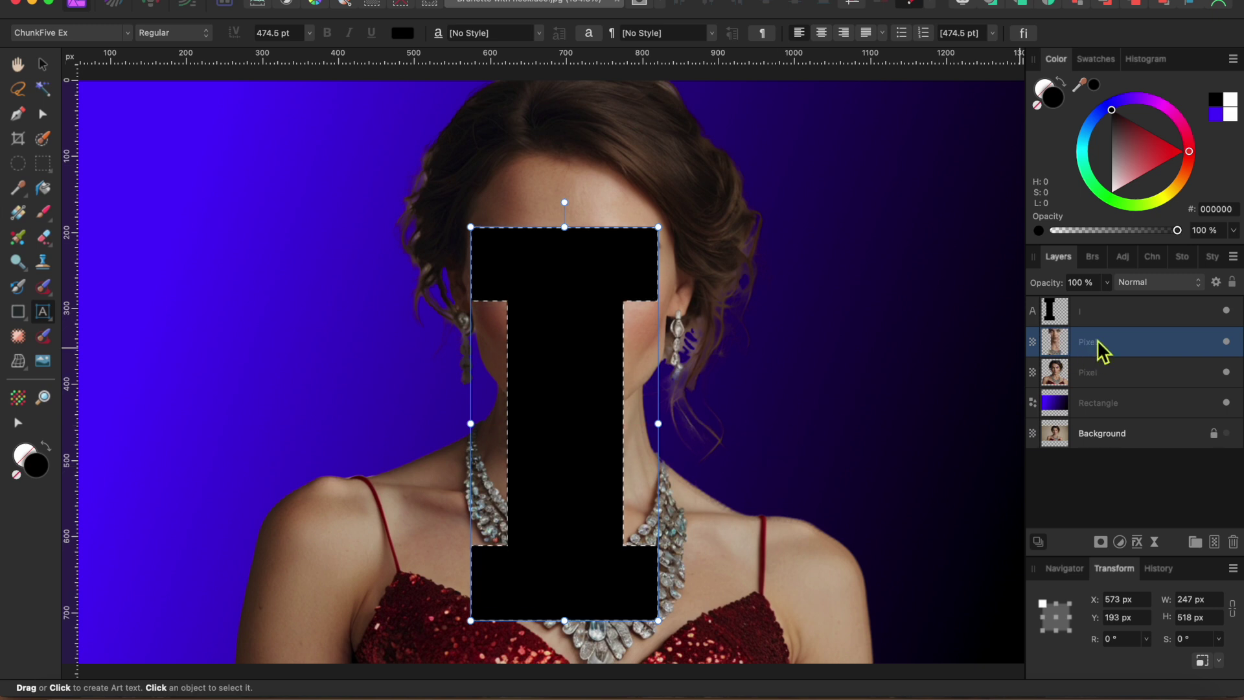
left_click(1125, 320)
left_click(1227, 312)
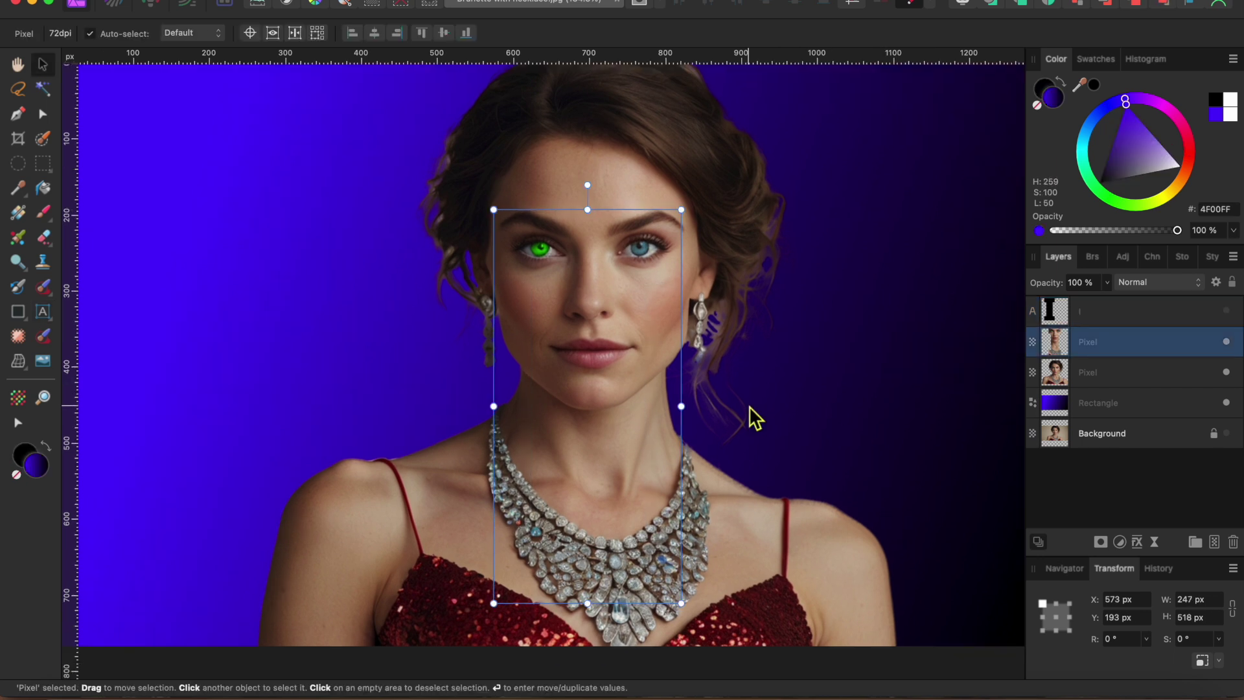
Hide the full portrait and enlarge the I-shaped portrait to about 303.8×637.2 px.
left_click(1228, 374)
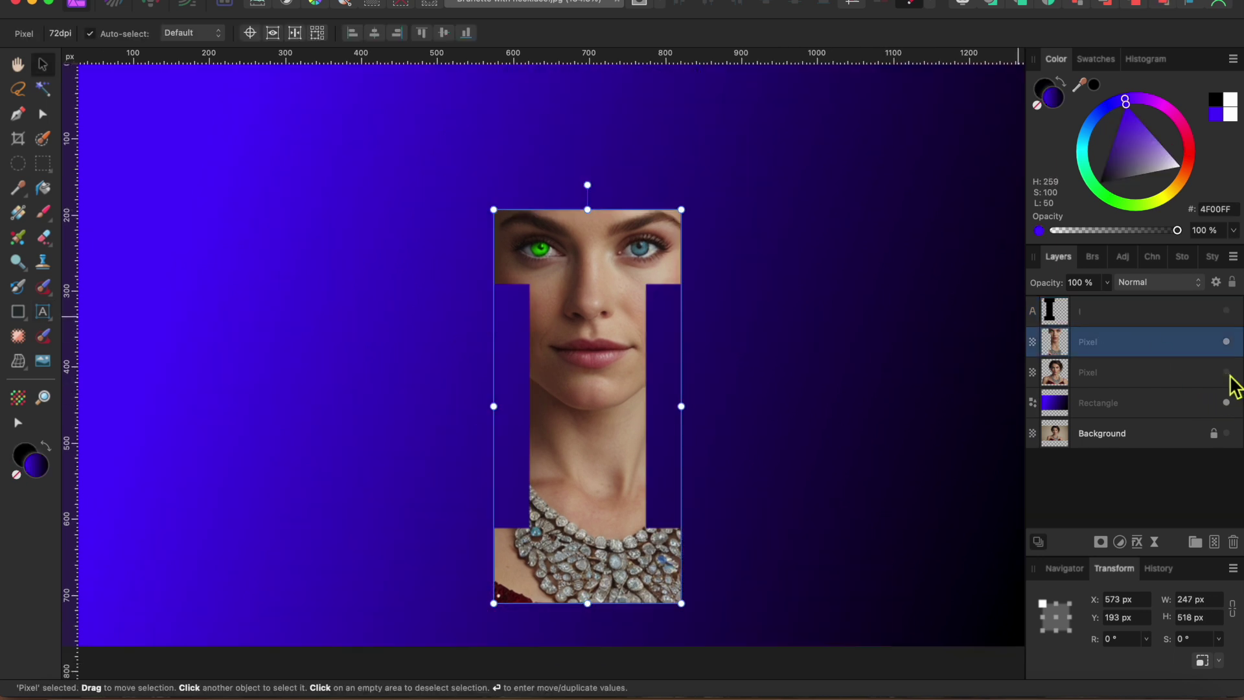
scroll(555, 422, "down", 1)
scroll(559, 415, "down", 3)
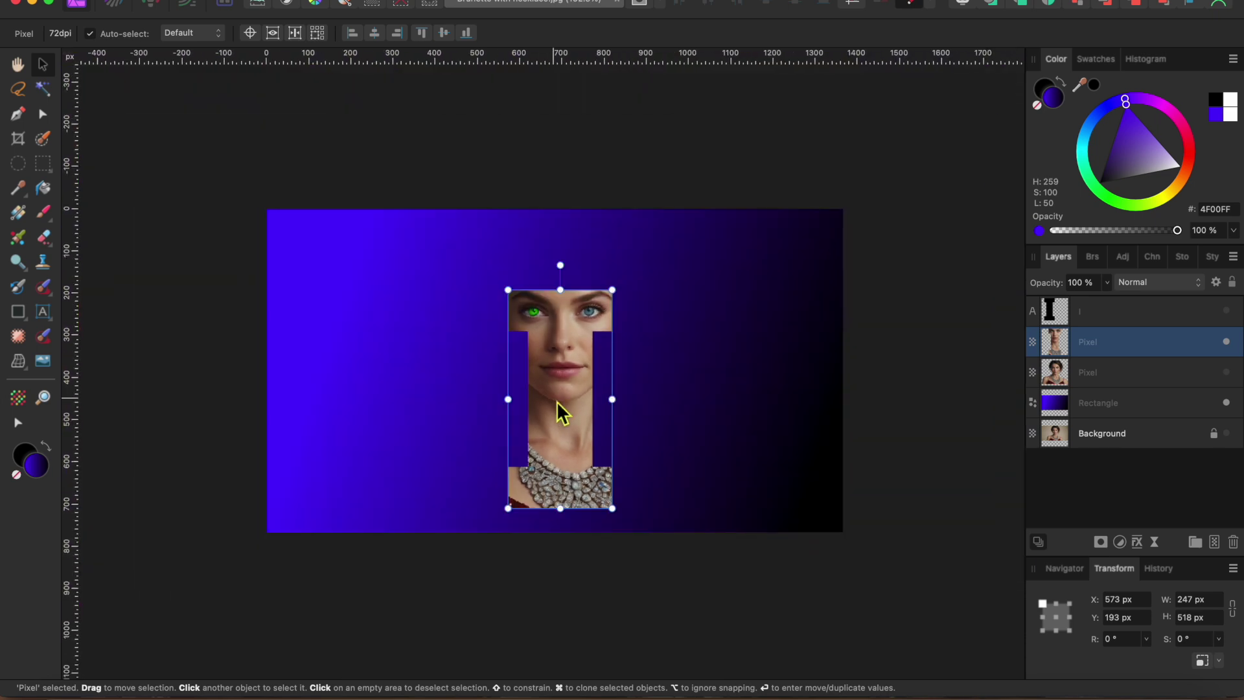
scroll(564, 389, "up", 3)
left_click_drag(461, 173, 422, 132)
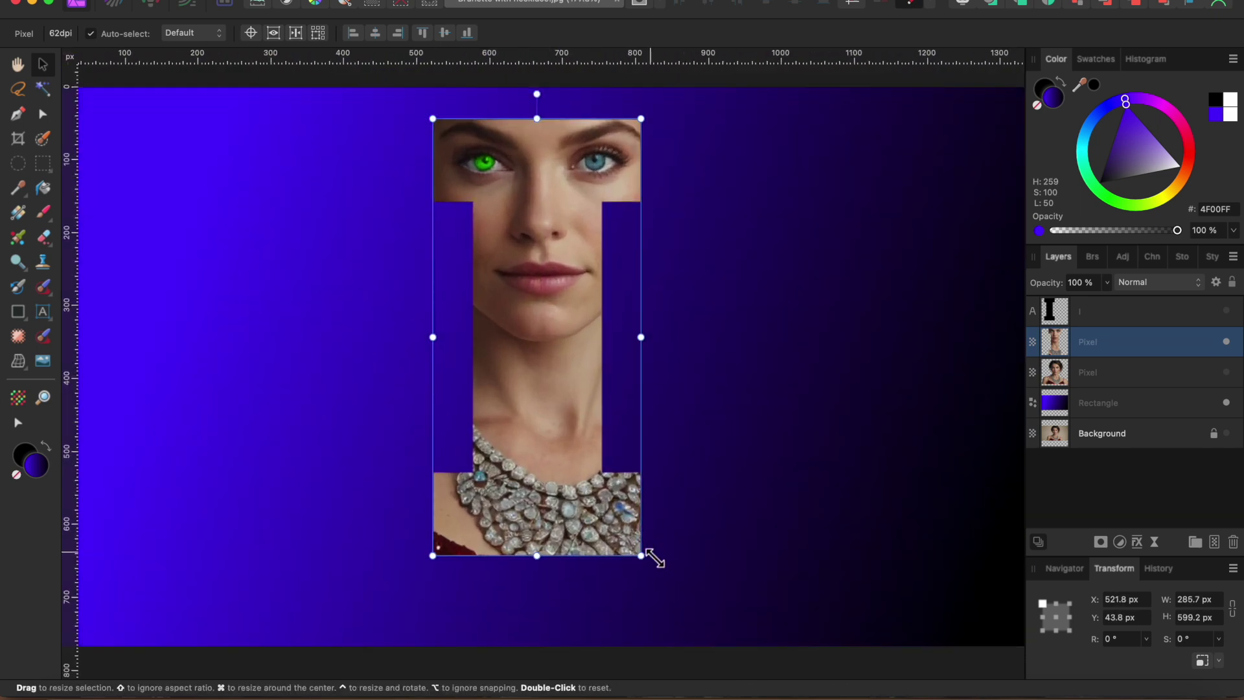
left_click_drag(652, 555, 668, 587)
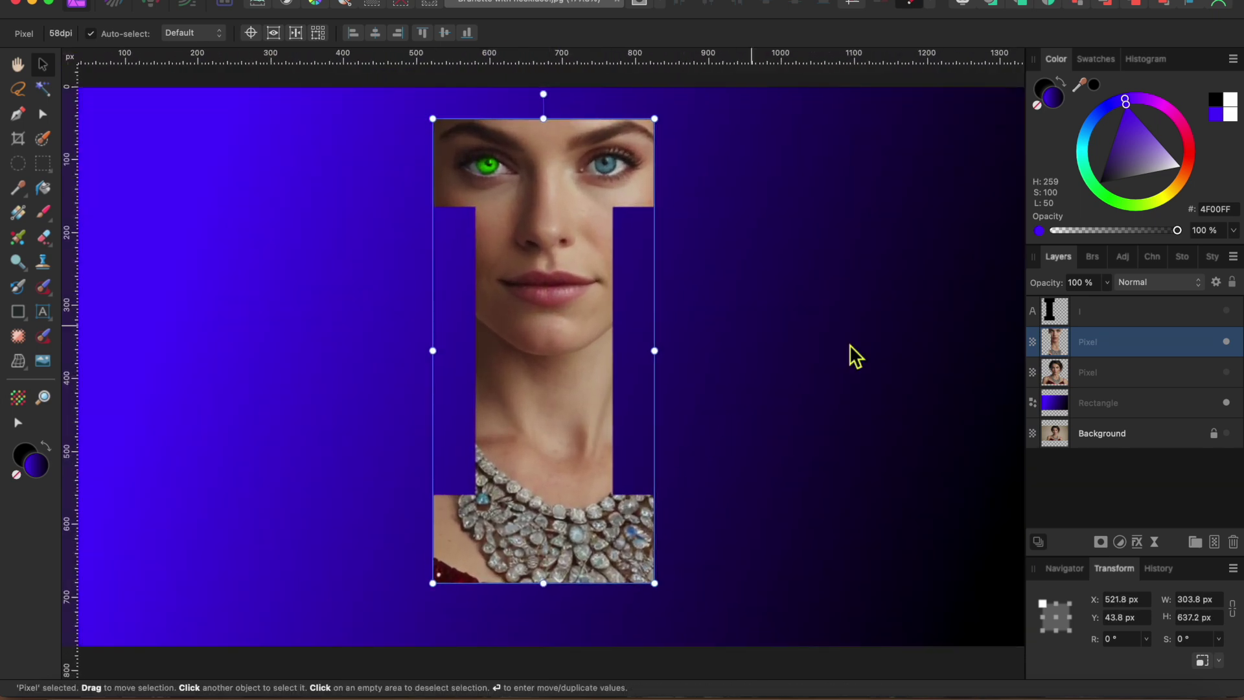
Give the letter a 3D effect with larger radius and an outer shadow with 4 px radius and 22.6 px offset.
left_click(1138, 543)
left_click(775, 279)
left_click_drag(1032, 237, 1055, 240)
left_click(745, 425)
left_click_drag(971, 296, 1049, 319)
left_click_drag(973, 276, 1084, 310)
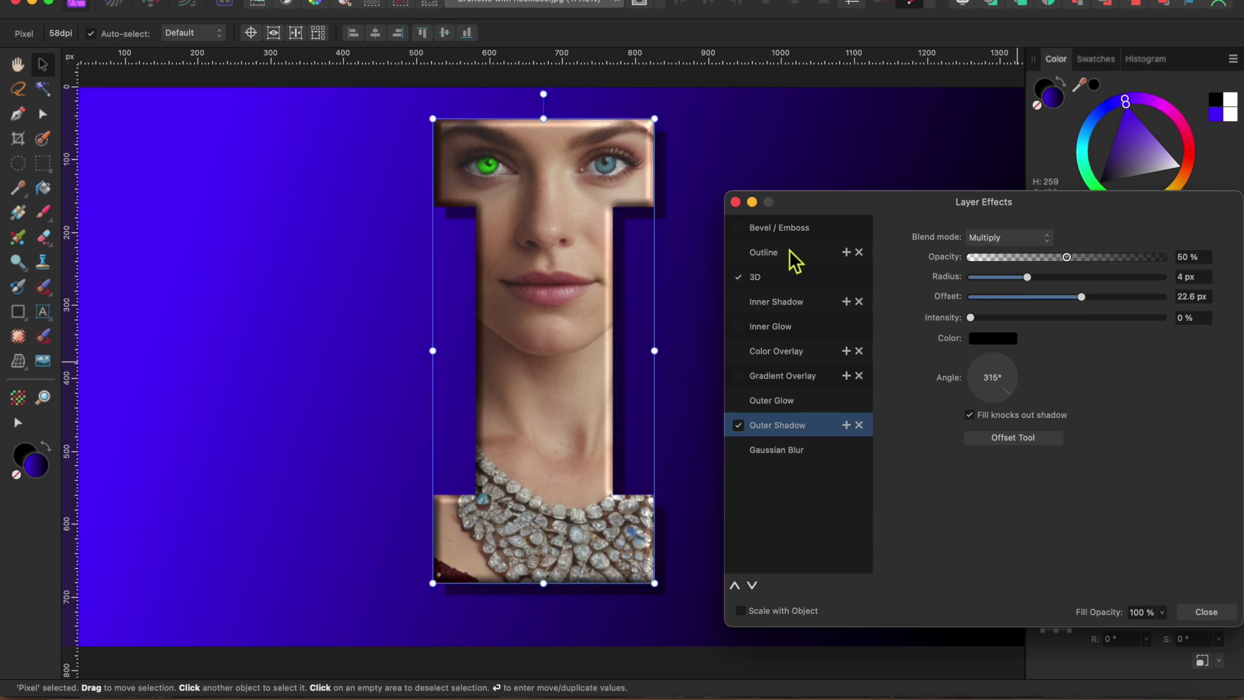
left_click(736, 202)
scroll(689, 286, "down", 3)
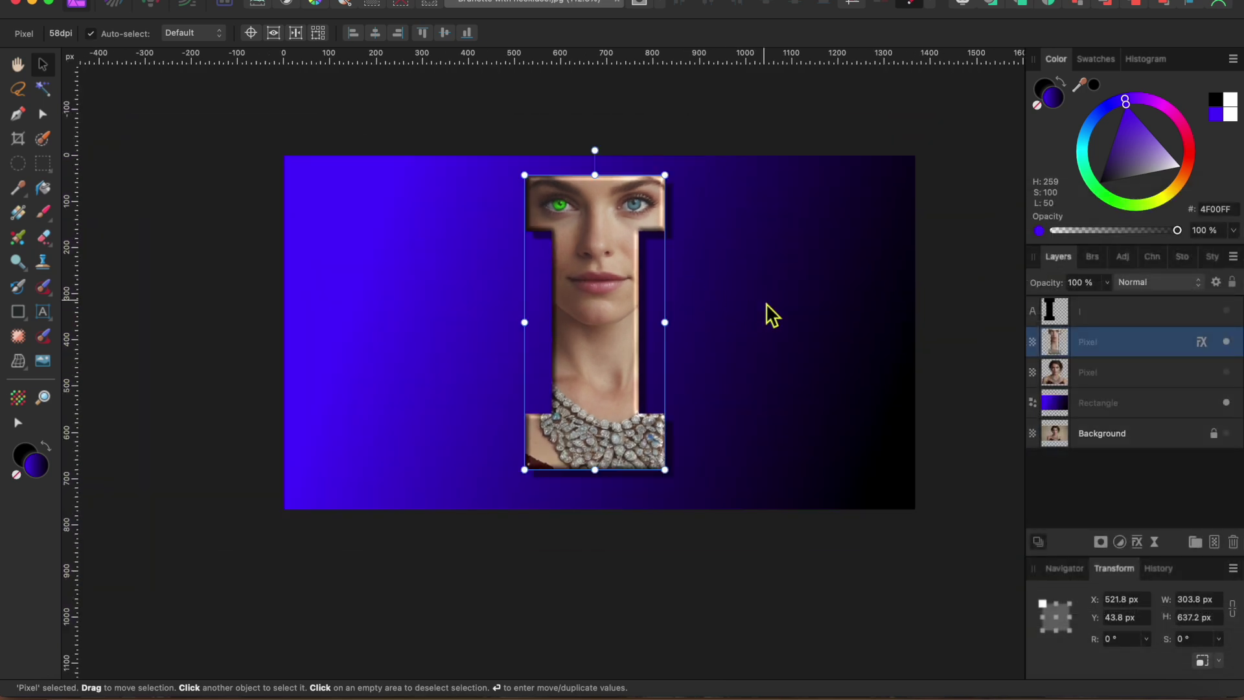